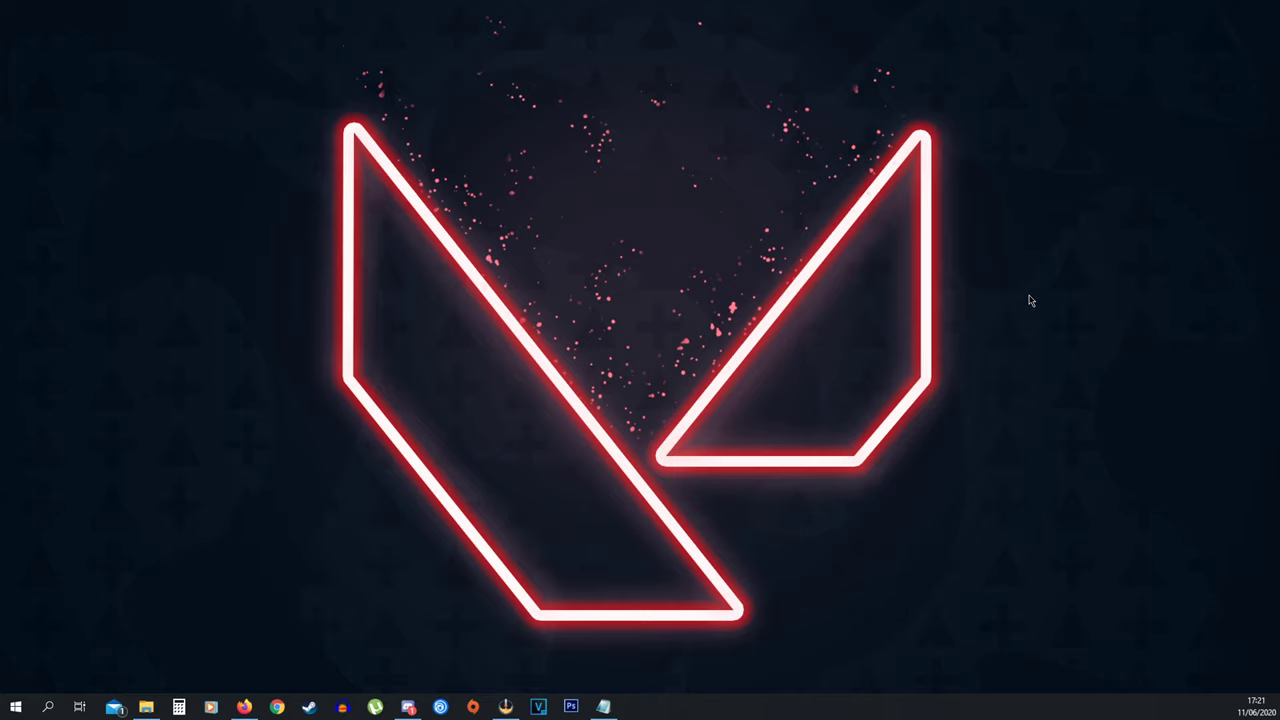
# - Search Windows for "game mode" and open the Game Mode settings to check the Game Mode switch
pyautogui.click(48, 707)
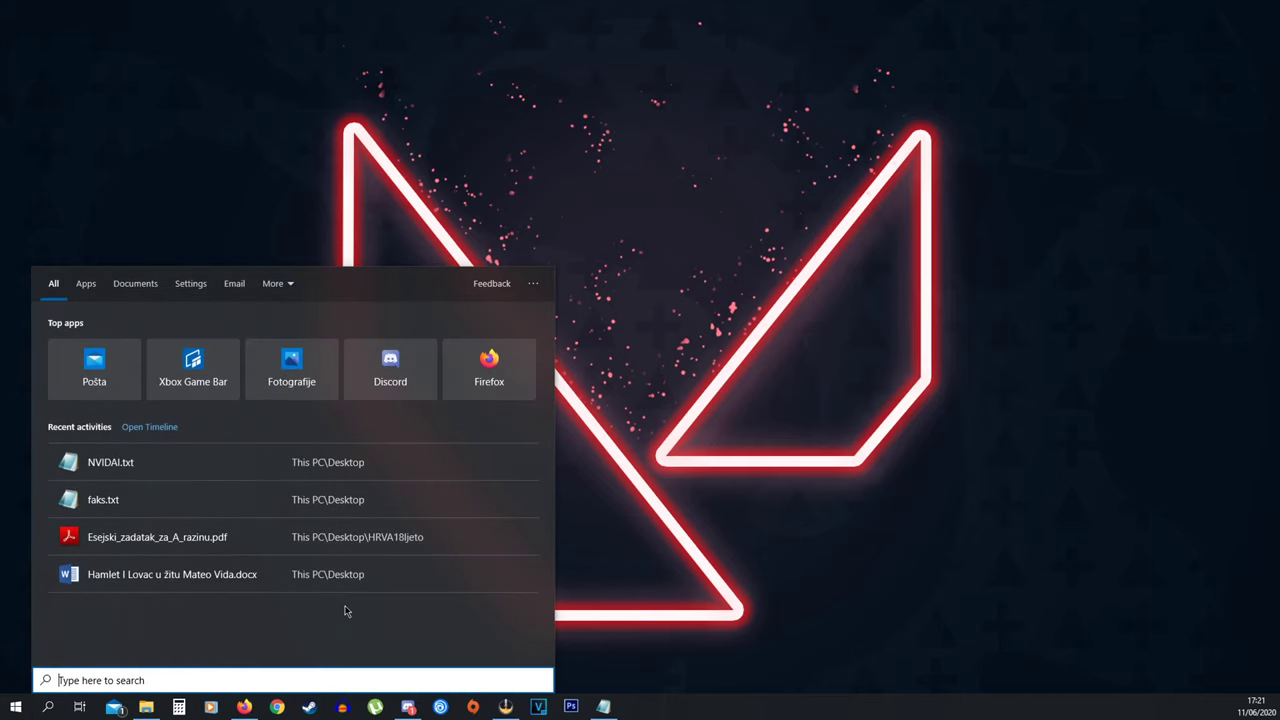
pyautogui.write('game mods')
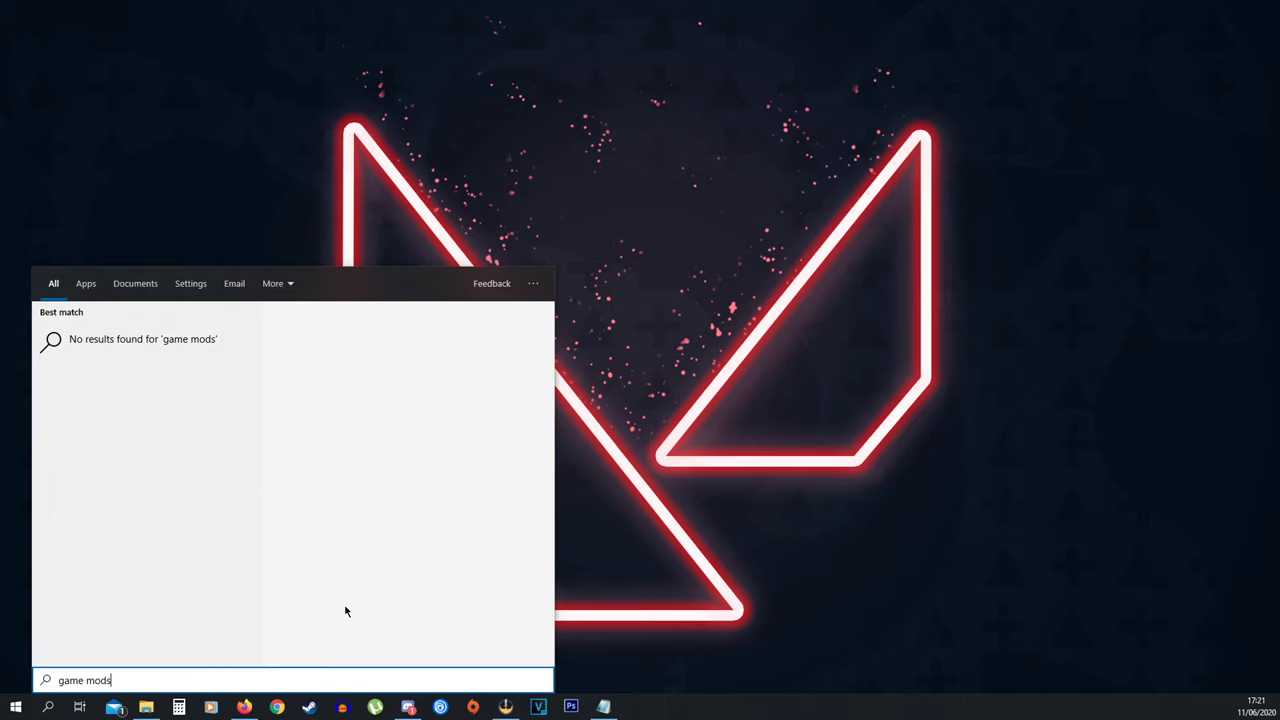
pyautogui.press('BackSpace')
pyautogui.write('e')
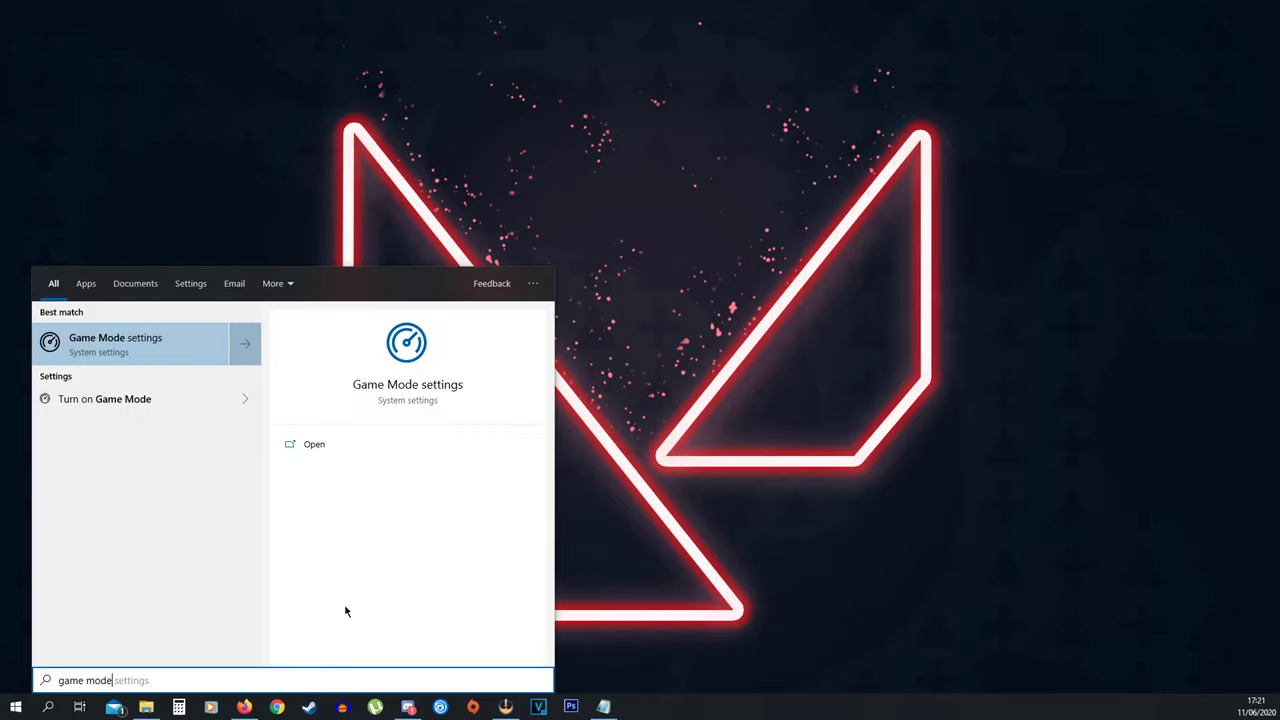
pyautogui.click(195, 358)
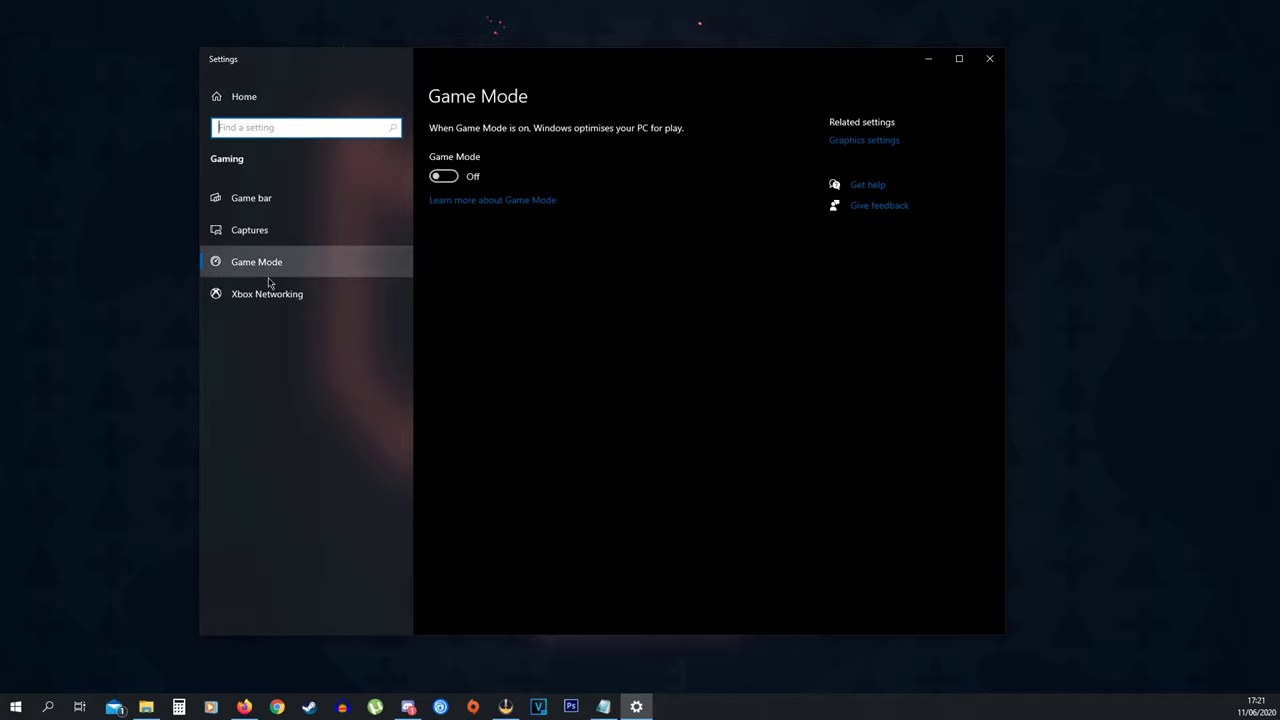
# - Review the Captures and Game bar settings, and close the Settings window
pyautogui.click(314, 240)
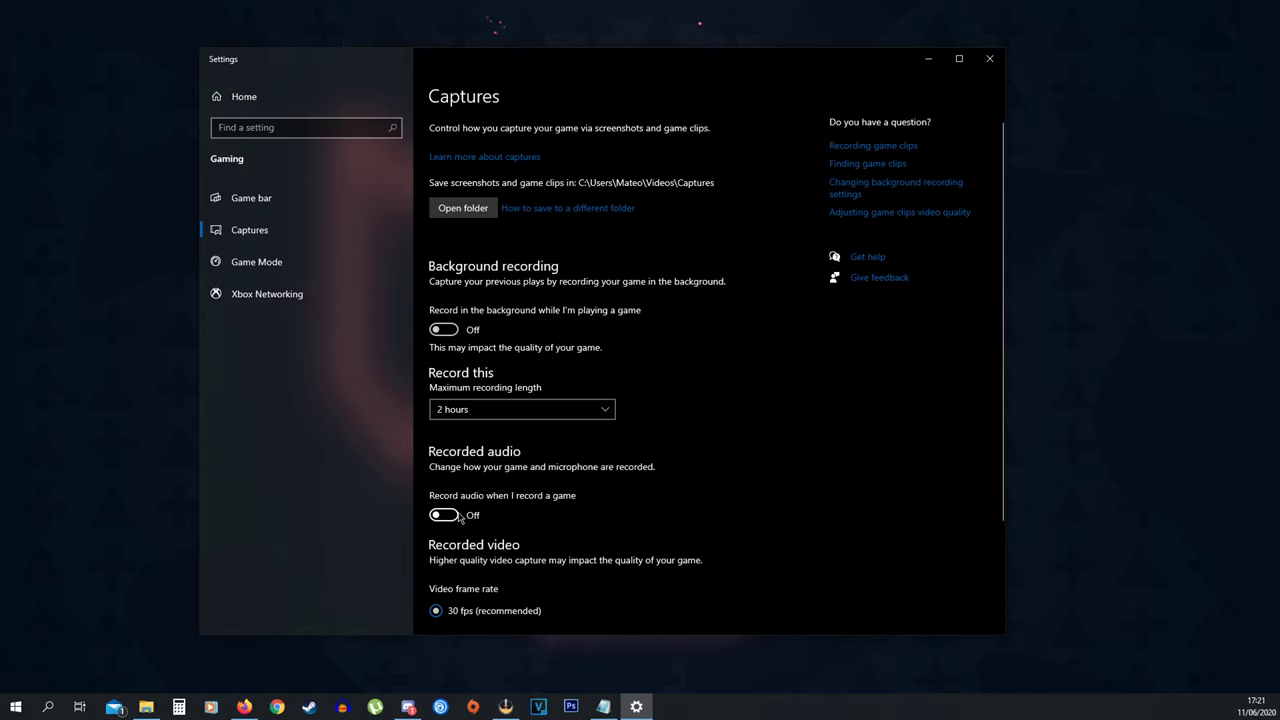
pyautogui.click(326, 199)
pyautogui.click(986, 62)
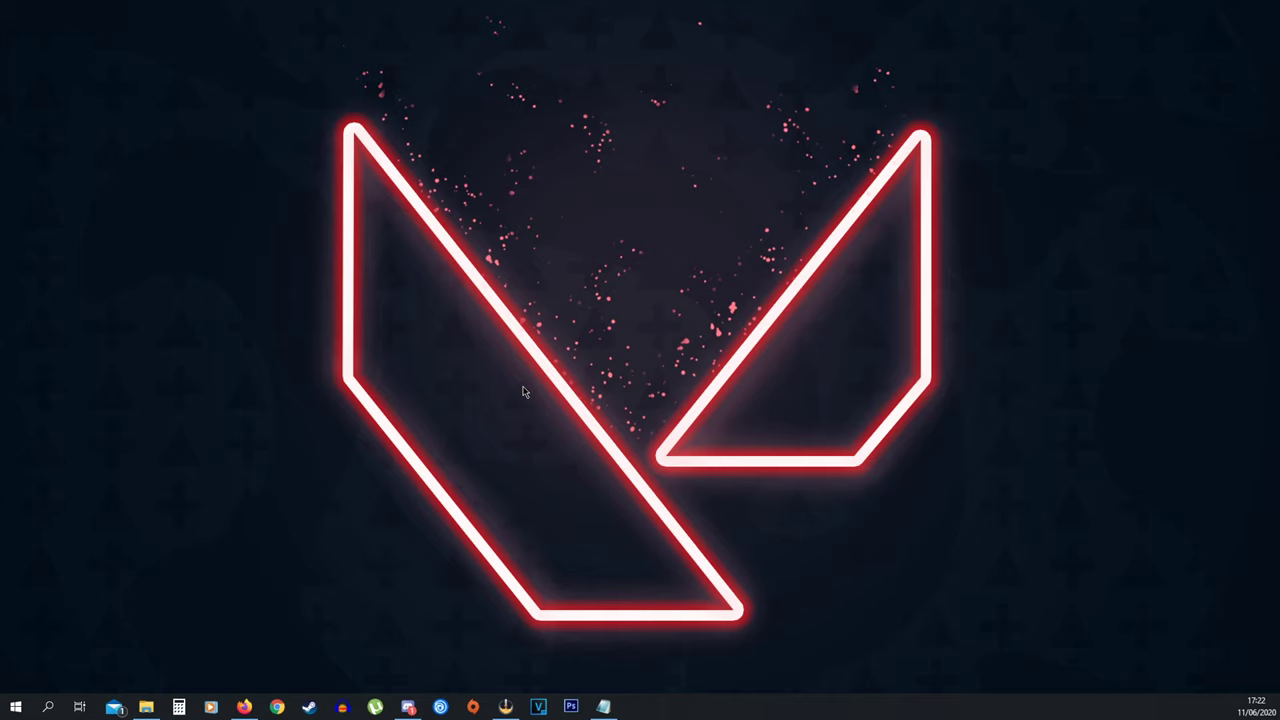
# - Switch to Discord, review the Appearance settings including Hardware Acceleration, and minimise the window
pyautogui.rightClick(548, 366)
pyautogui.click(550, 196)
pyautogui.click(408, 706)
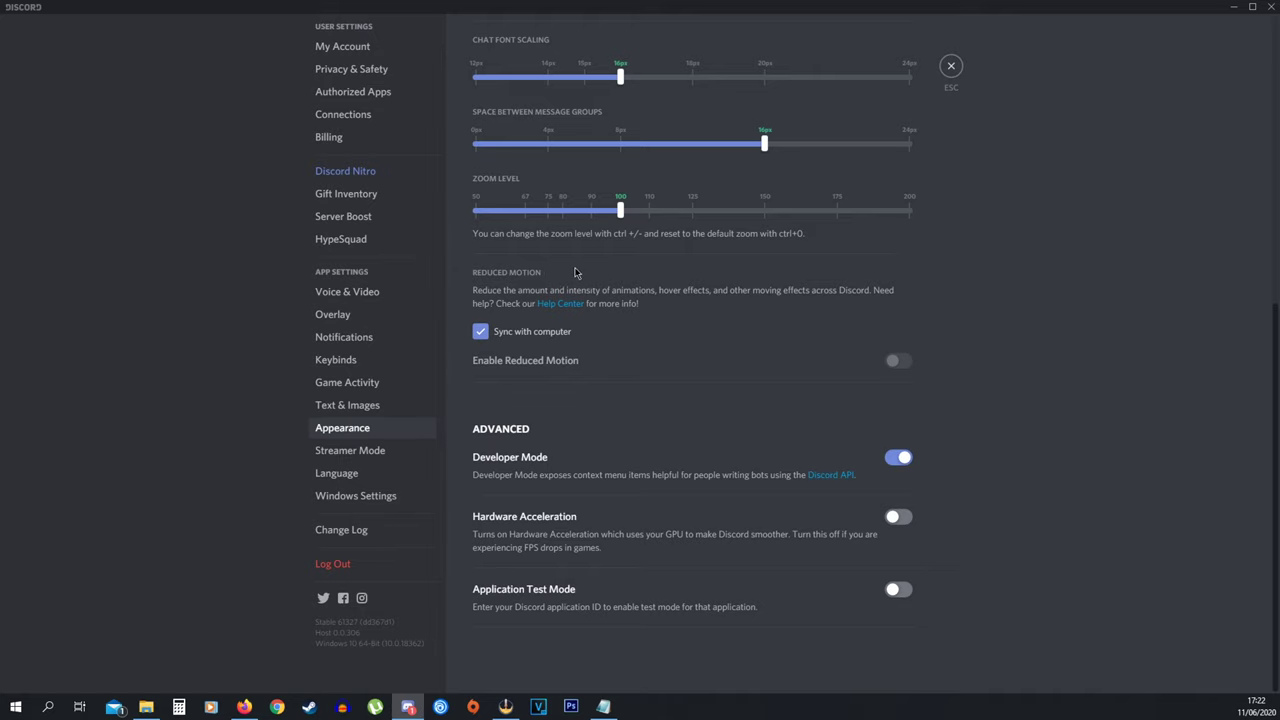
pyautogui.scroll(5, 590, 300)
pyautogui.scroll(-5, 620, 325)
pyautogui.click(1236, 8)
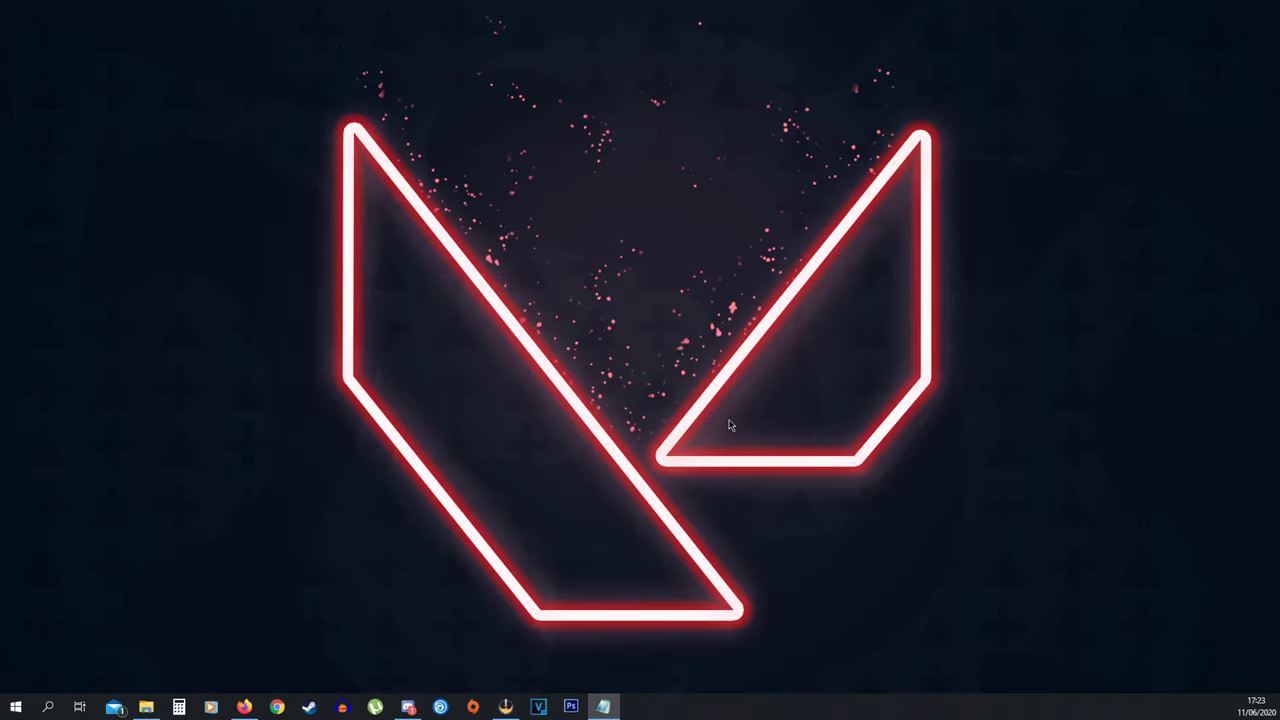
# - Search Windows for "msconfig", open System Configuration and move its window nearer the middle of the desktop
pyautogui.click(47, 707)
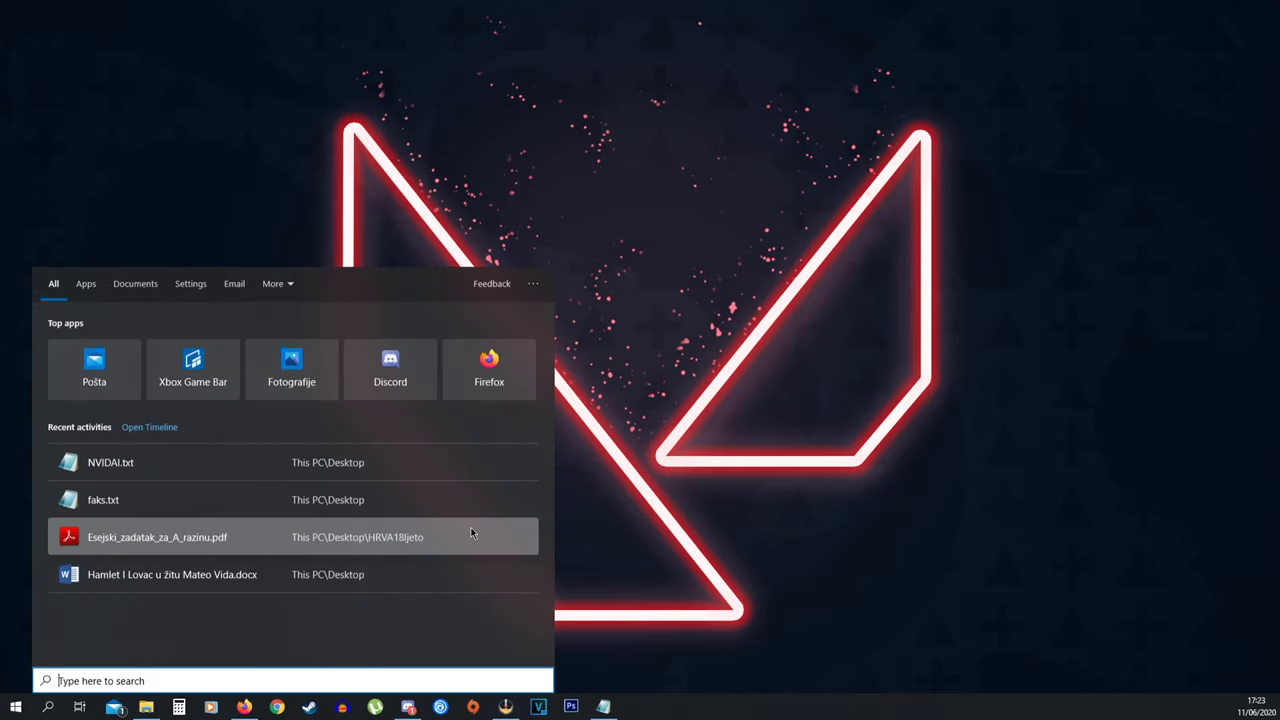
pyautogui.write('msconfig')
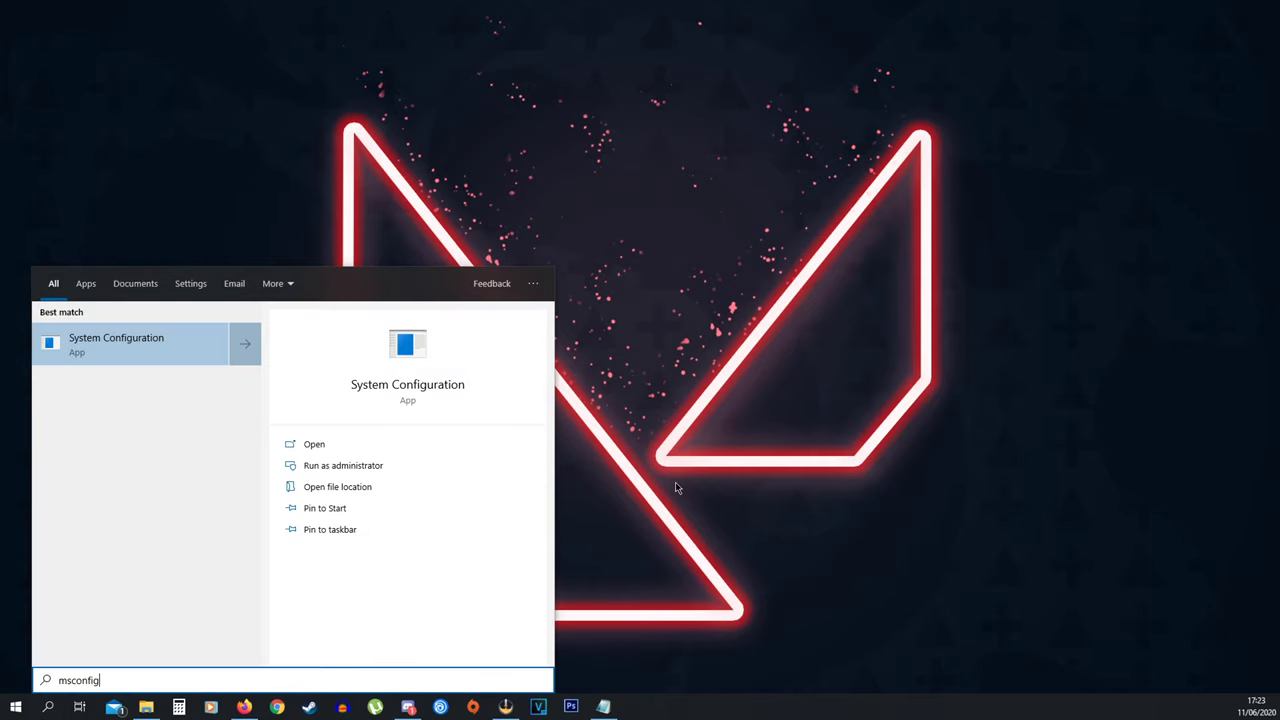
pyautogui.click(174, 352)
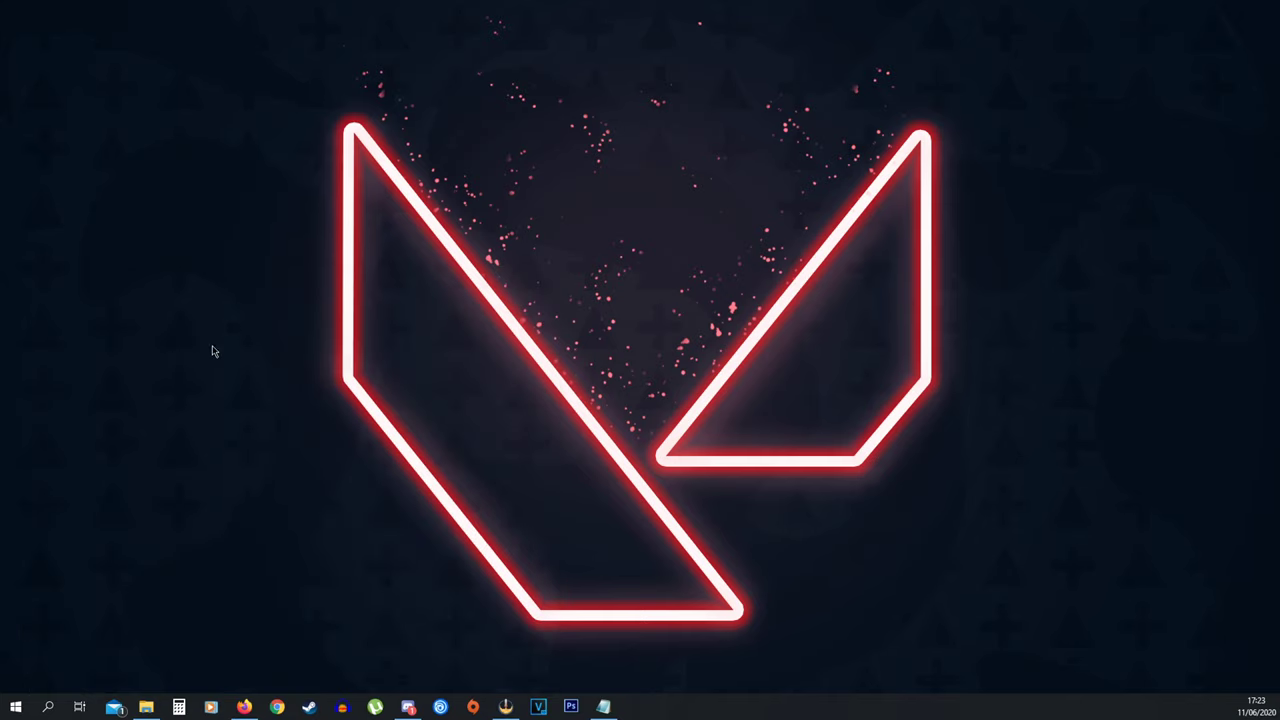
pyautogui.moveTo(866, 262); pyautogui.dragTo(442, 222)
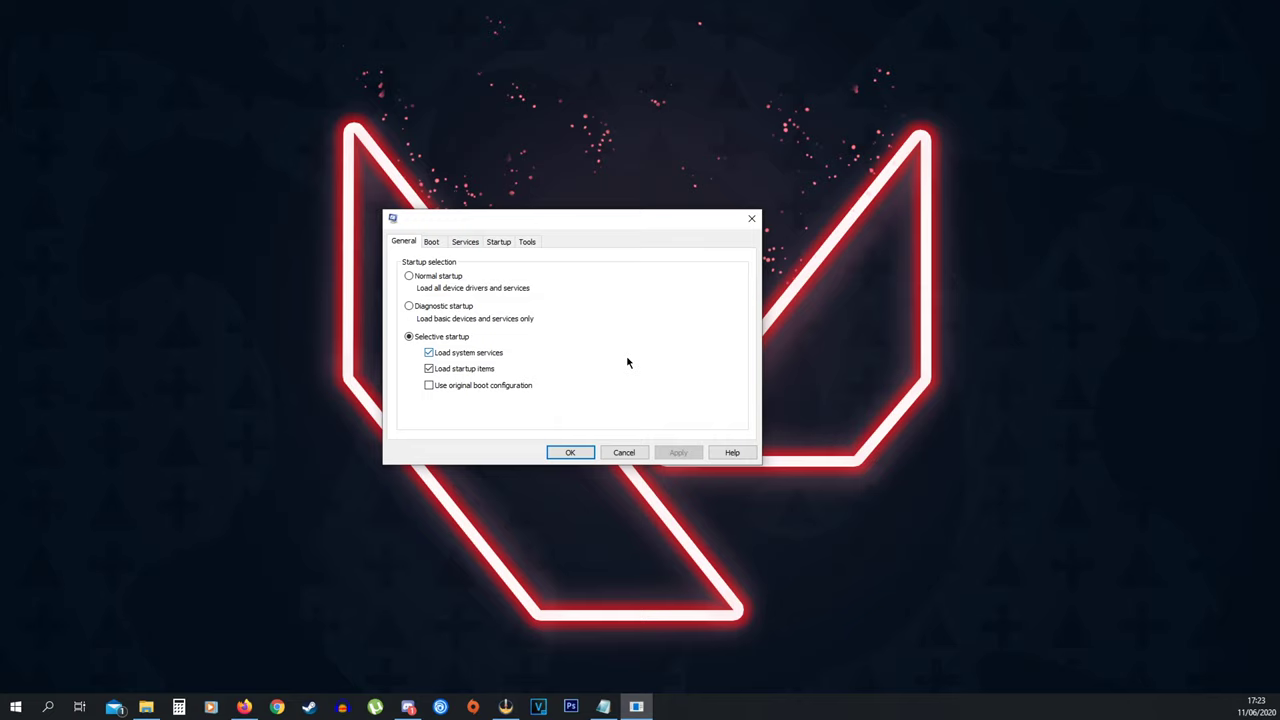
# - Set the number of processors to 8 in the advanced boot options for Windows 10 and accept the dialog
pyautogui.click(439, 249)
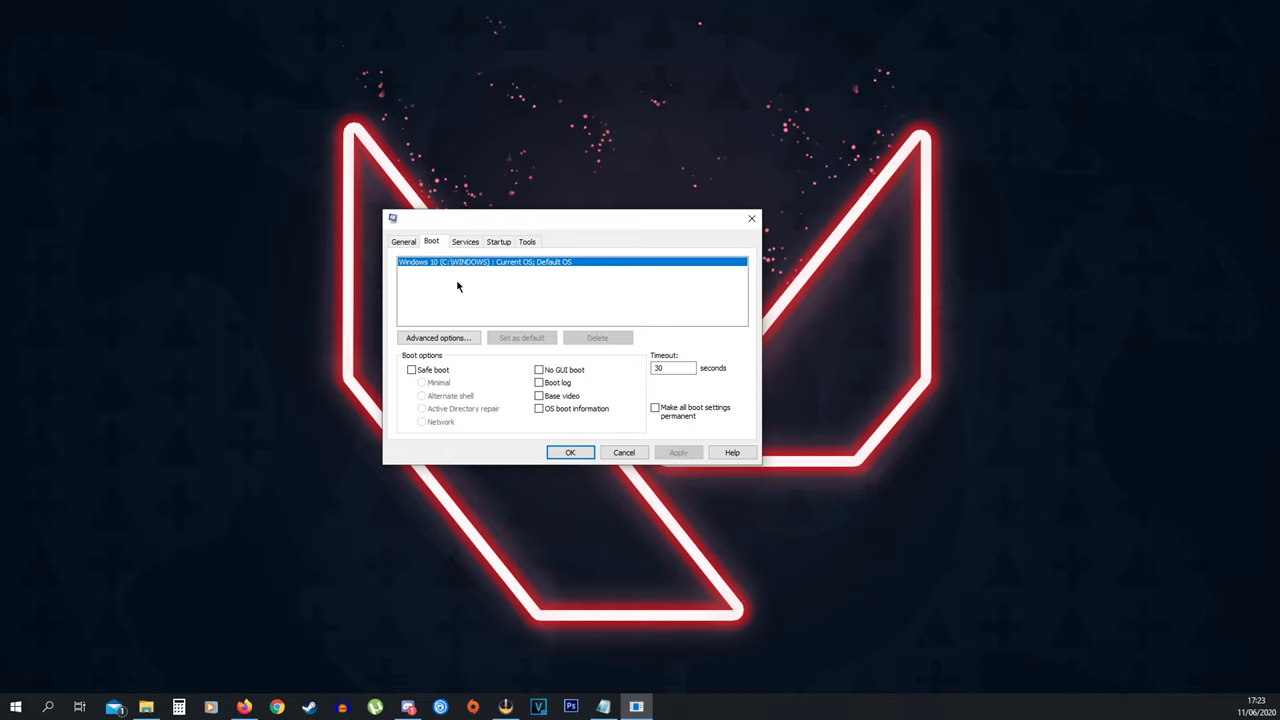
pyautogui.click(450, 343)
pyautogui.moveTo(533, 222); pyautogui.dragTo(574, 221)
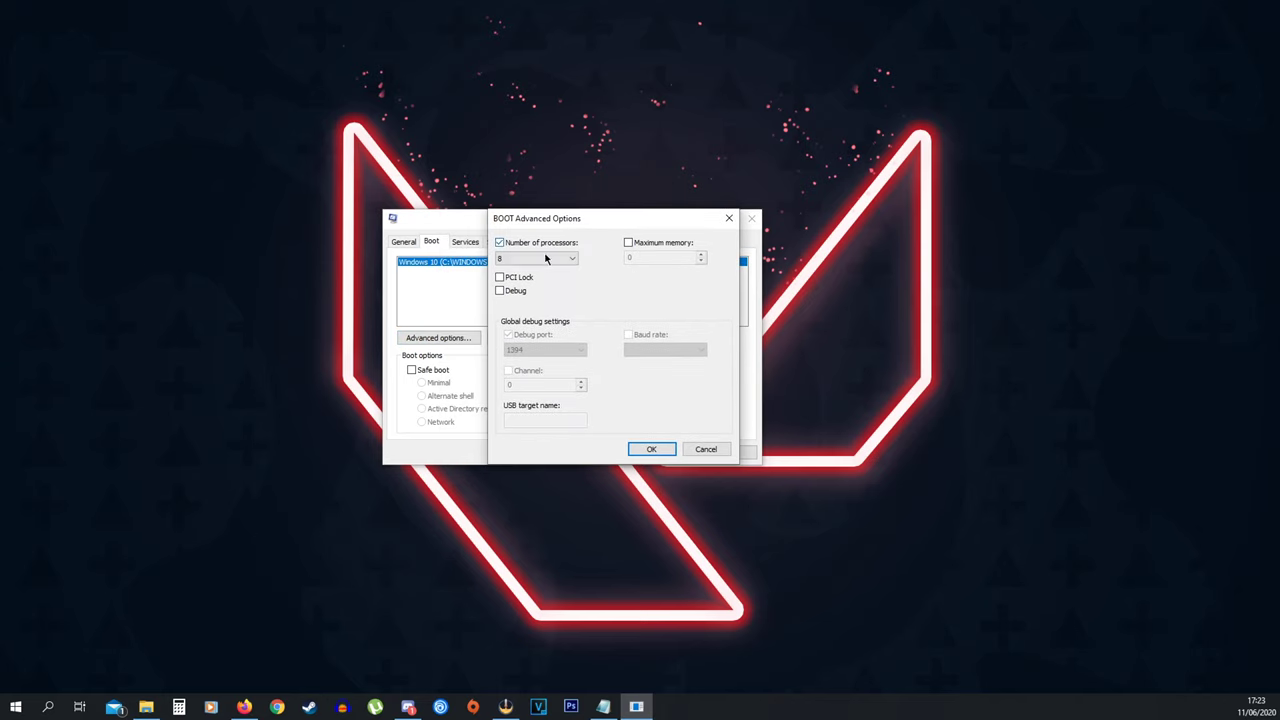
pyautogui.click(516, 259)
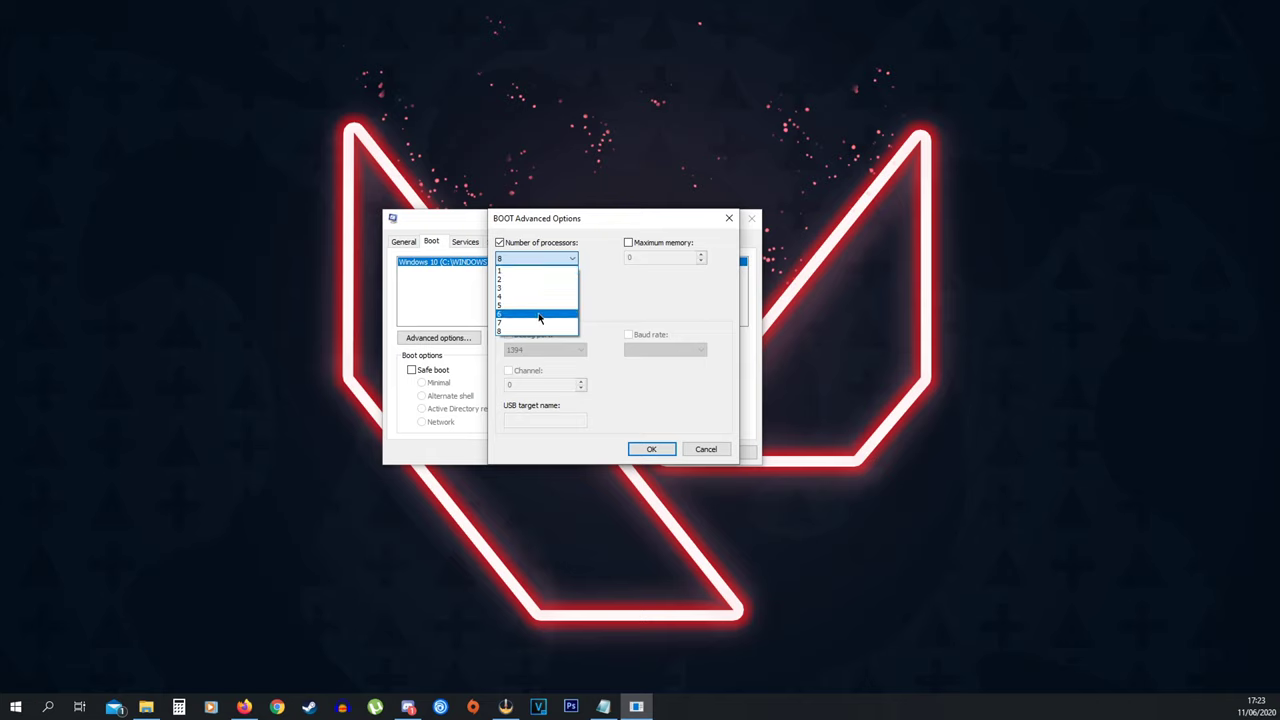
pyautogui.click(538, 333)
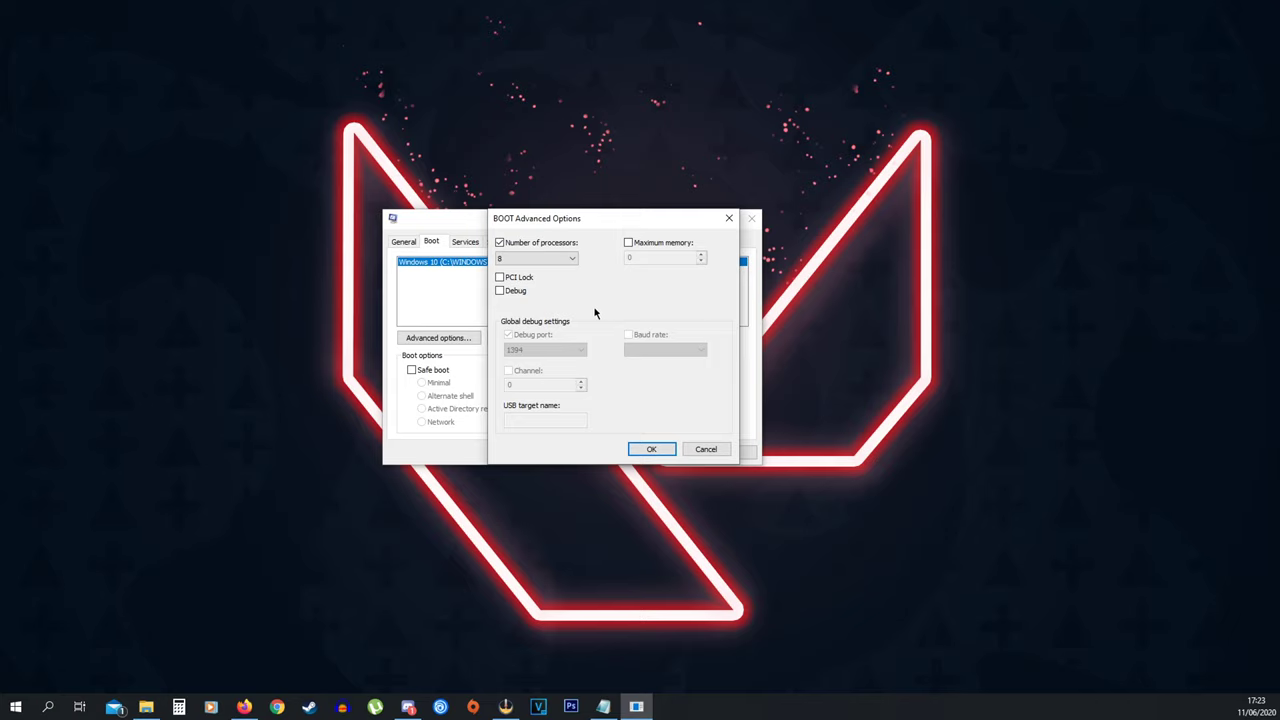
pyautogui.click(651, 449)
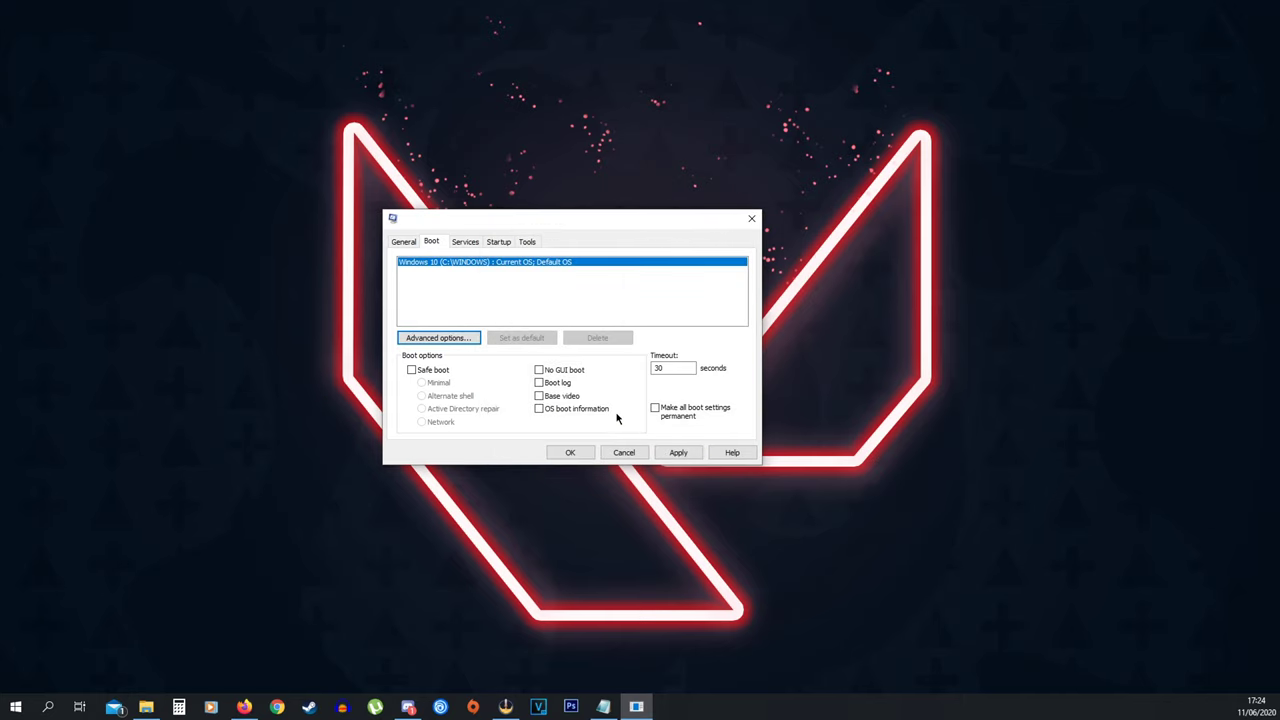
# - Apply the boot configuration, close System Configuration and exit without restarting the computer
pyautogui.click(678, 452)
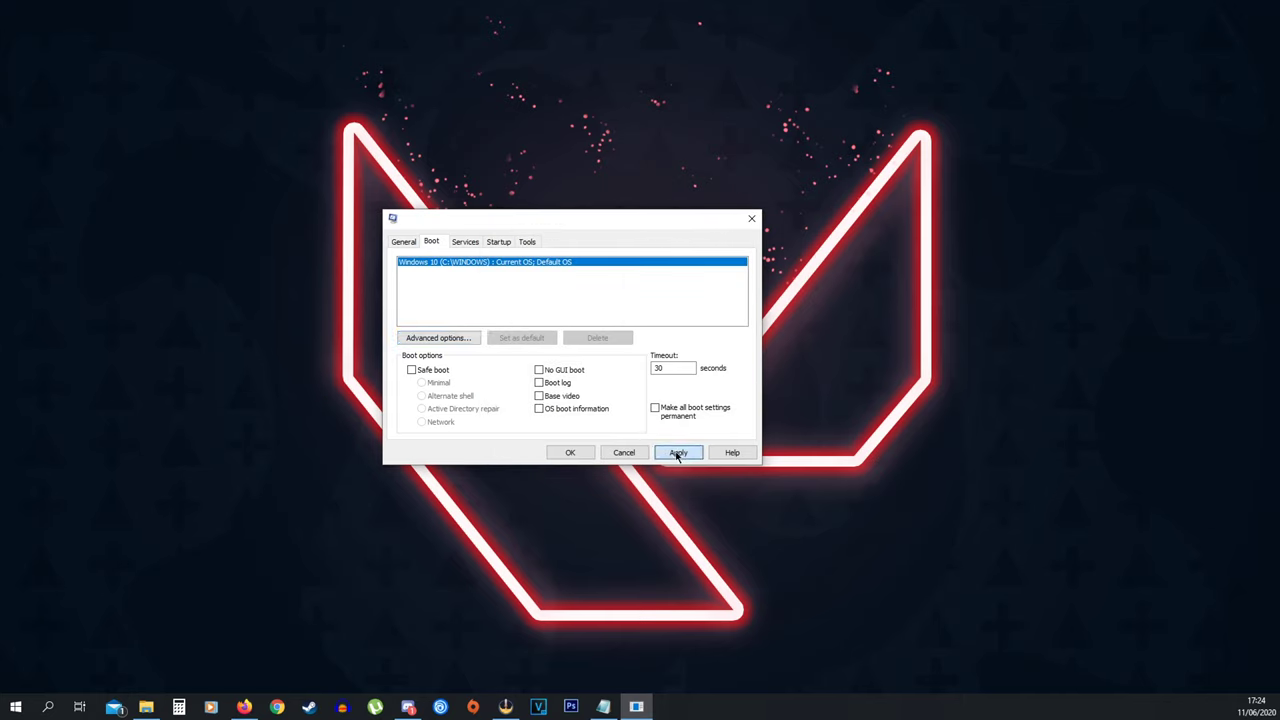
pyautogui.click(570, 453)
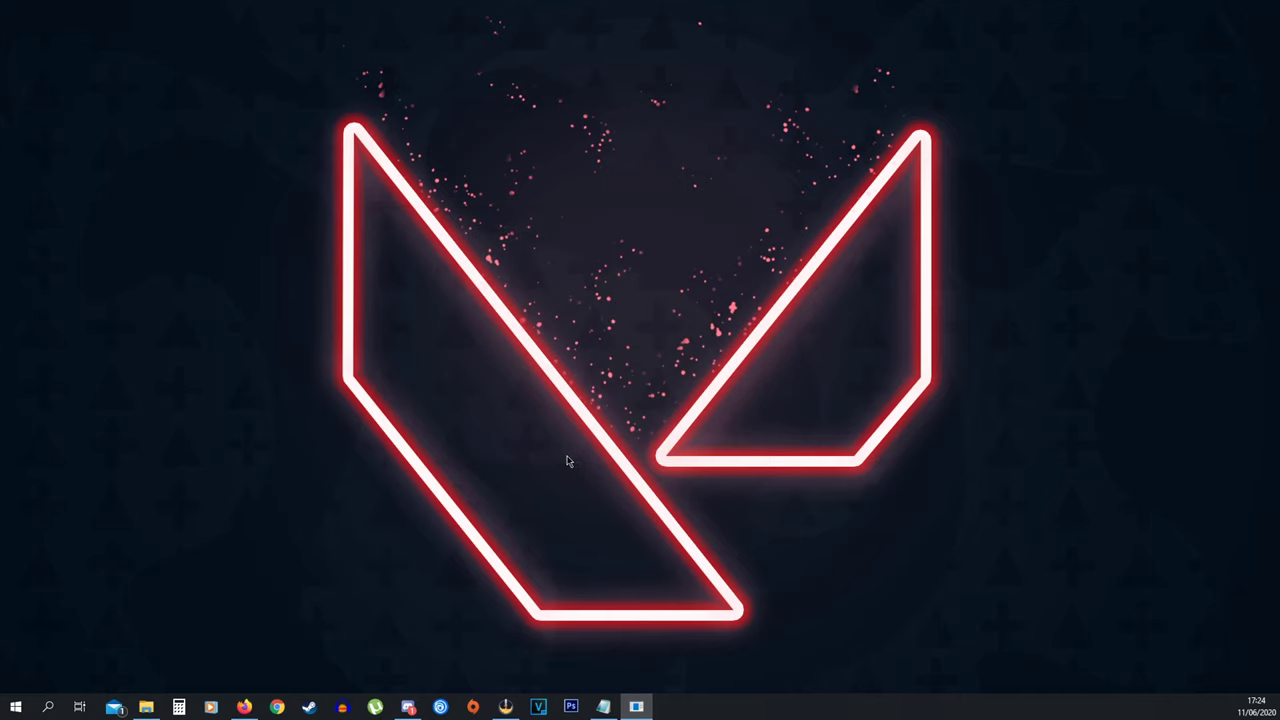
pyautogui.moveTo(609, 274); pyautogui.dragTo(584, 254)
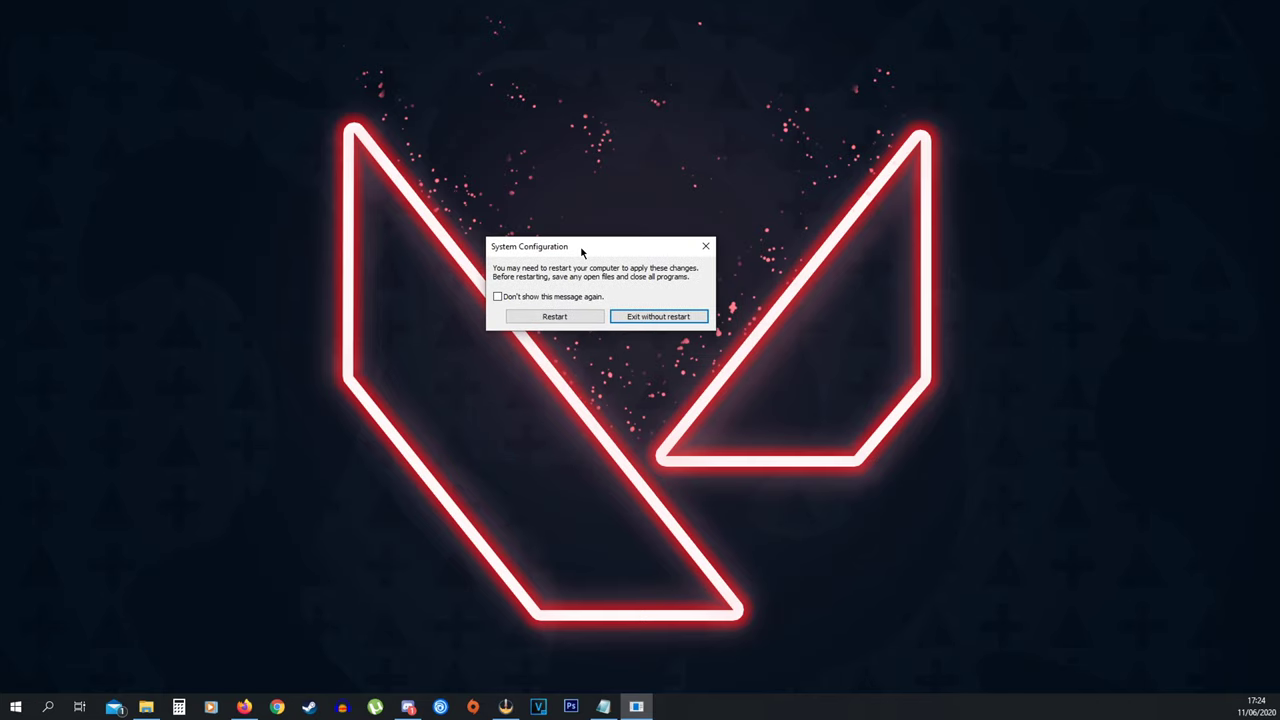
pyautogui.click(651, 317)
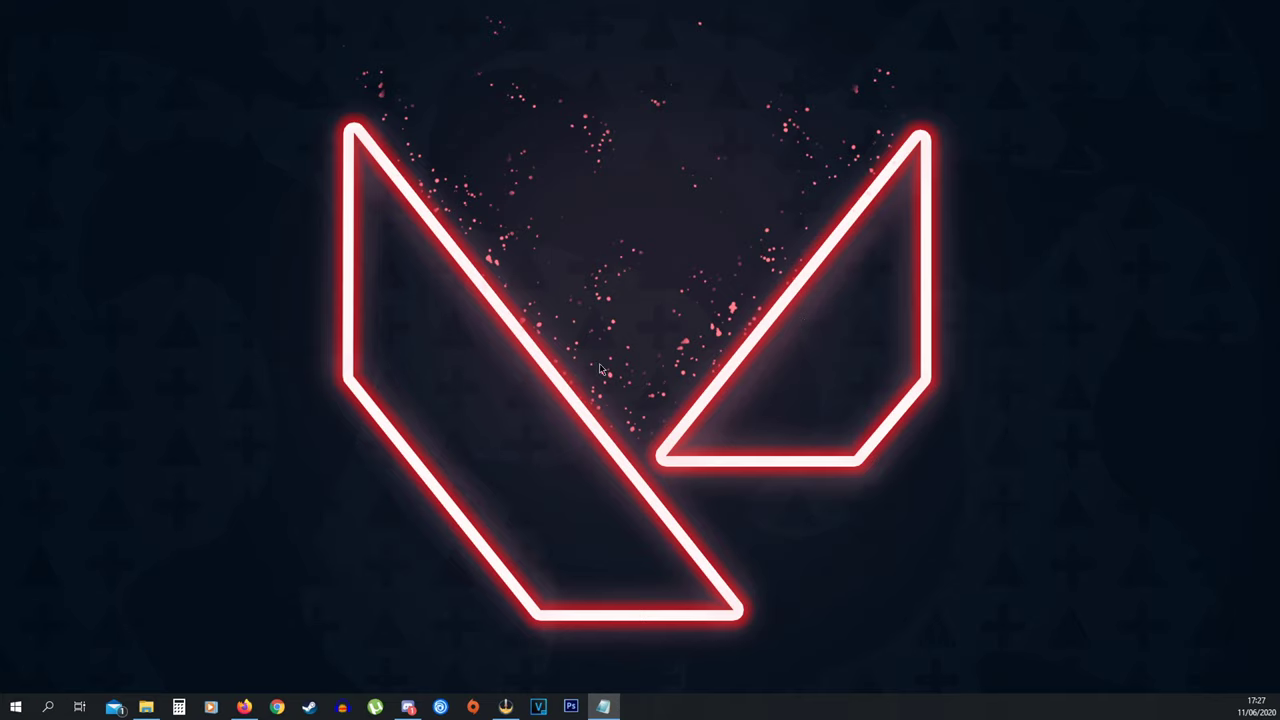
# - Search for the Power & sleep settings and open the additional power settings to check the selected power plan
pyautogui.click(47, 707)
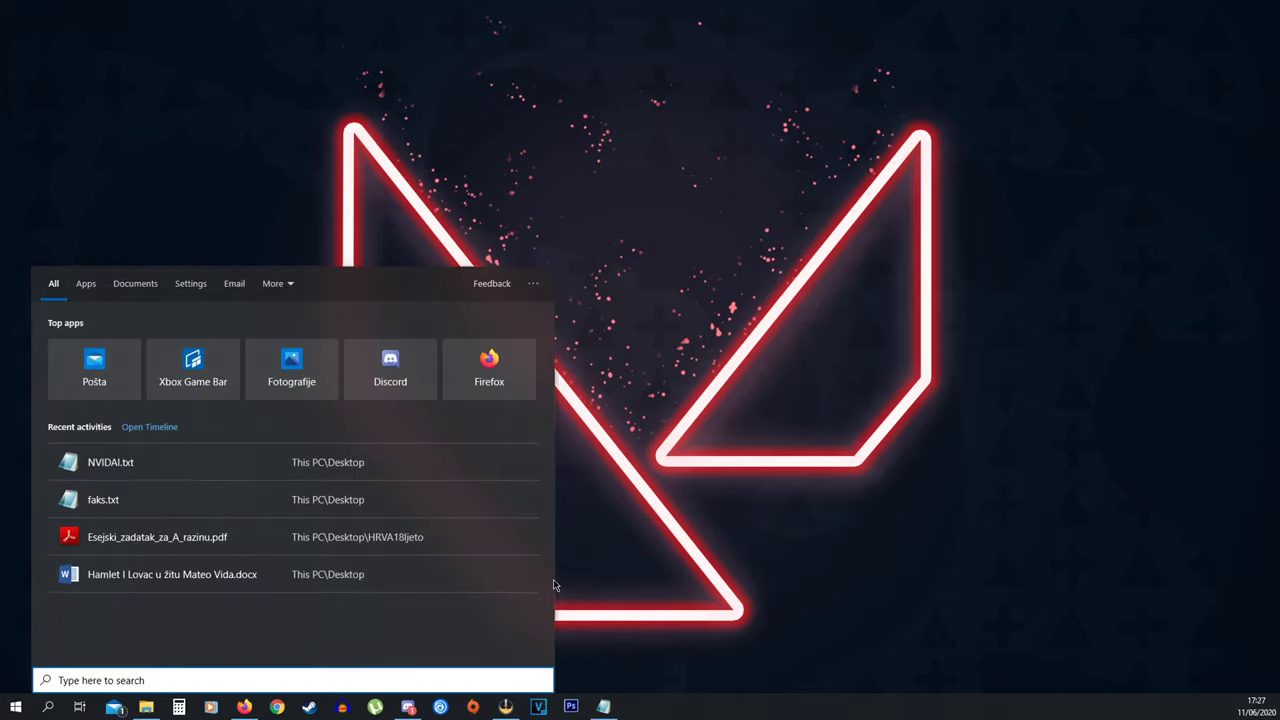
pyautogui.write('power se')
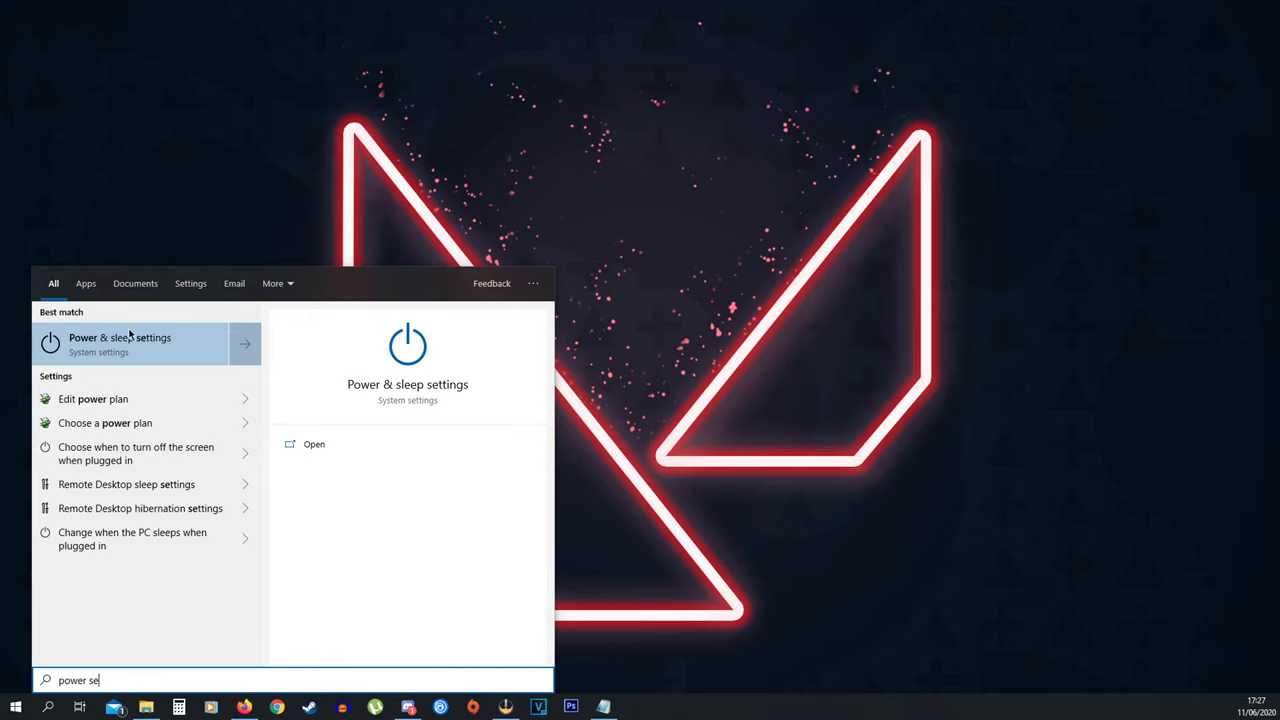
pyautogui.click(168, 359)
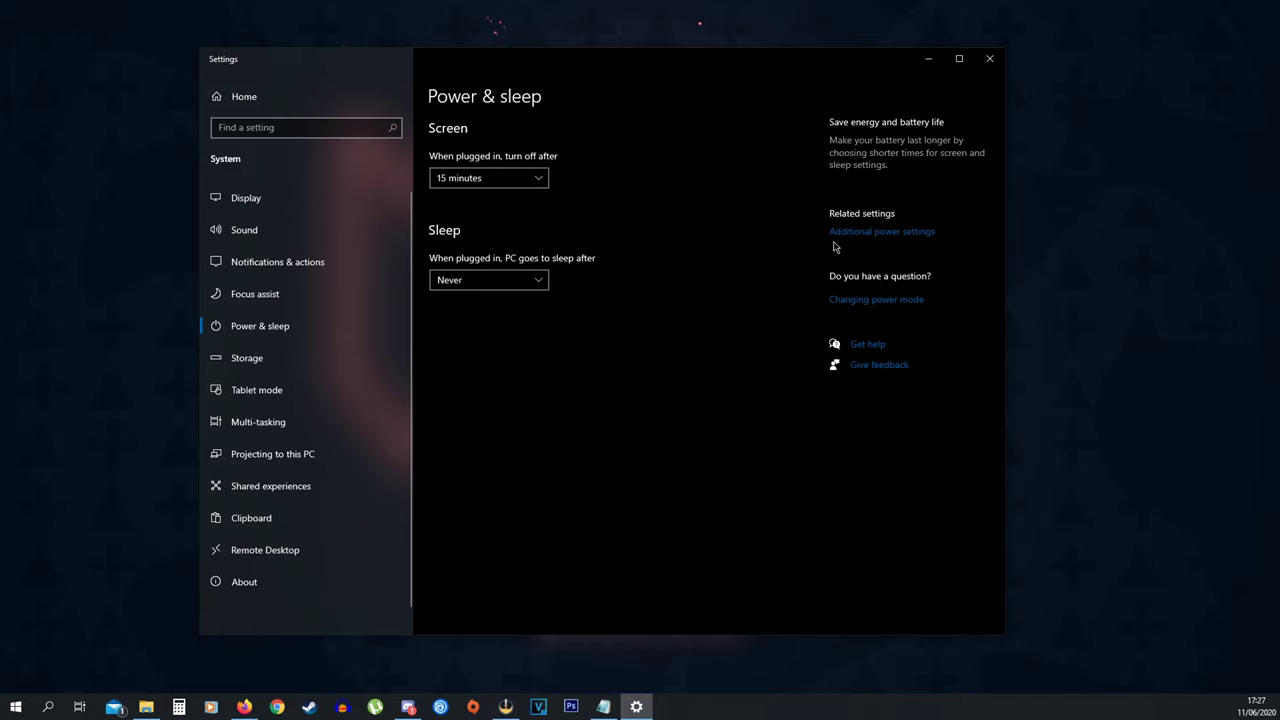
pyautogui.click(879, 236)
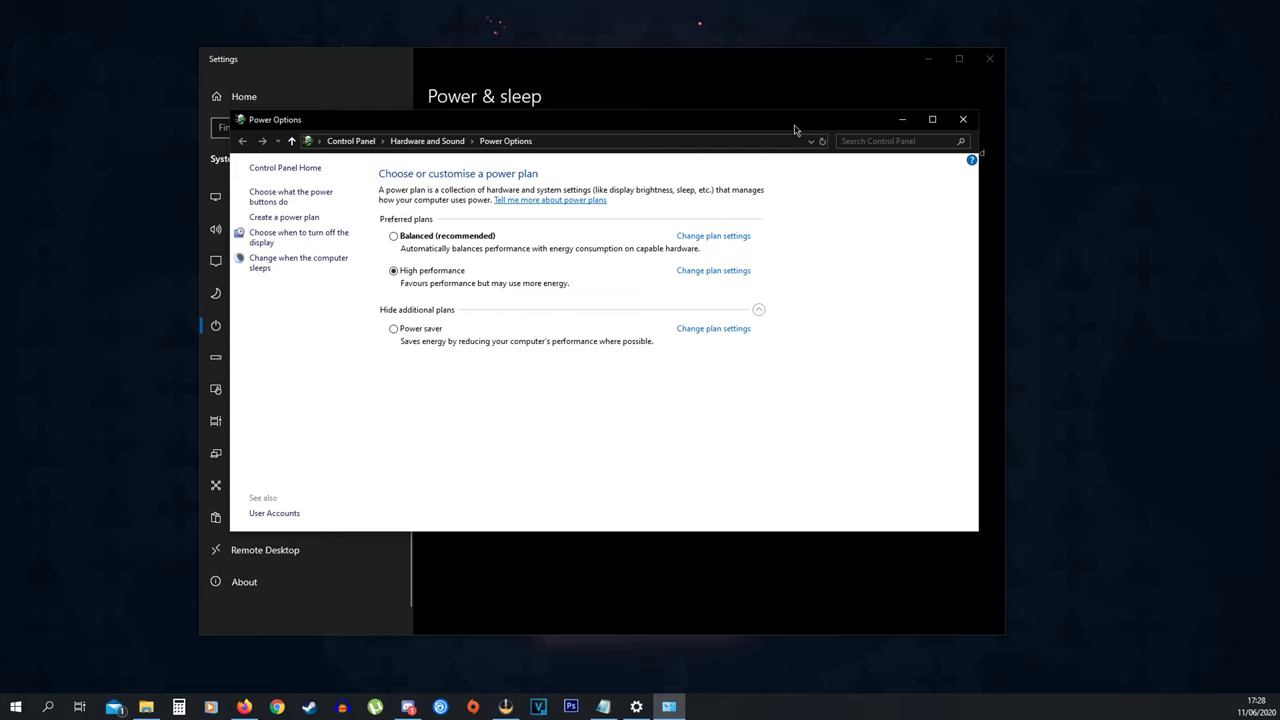
pyautogui.moveTo(795, 129); pyautogui.dragTo(818, 136)
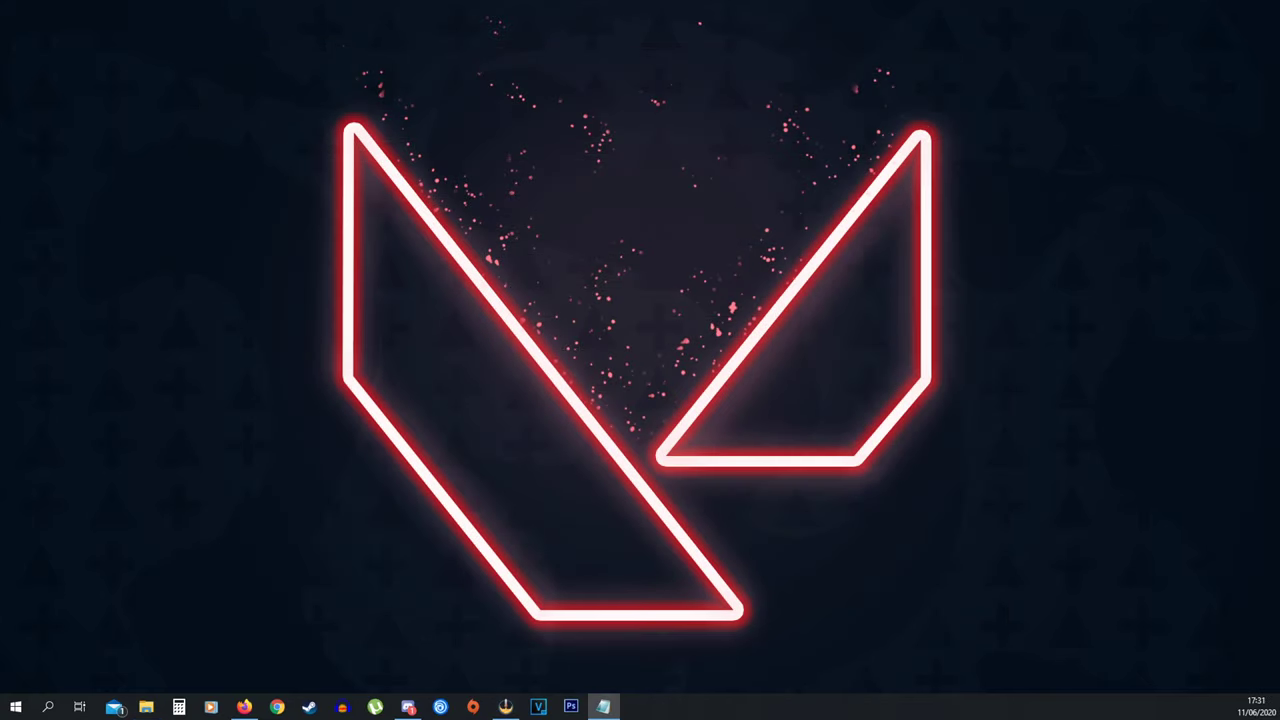
# - Search Windows for "this pc", open This PC and bring up its system properties
pyautogui.click(47, 707)
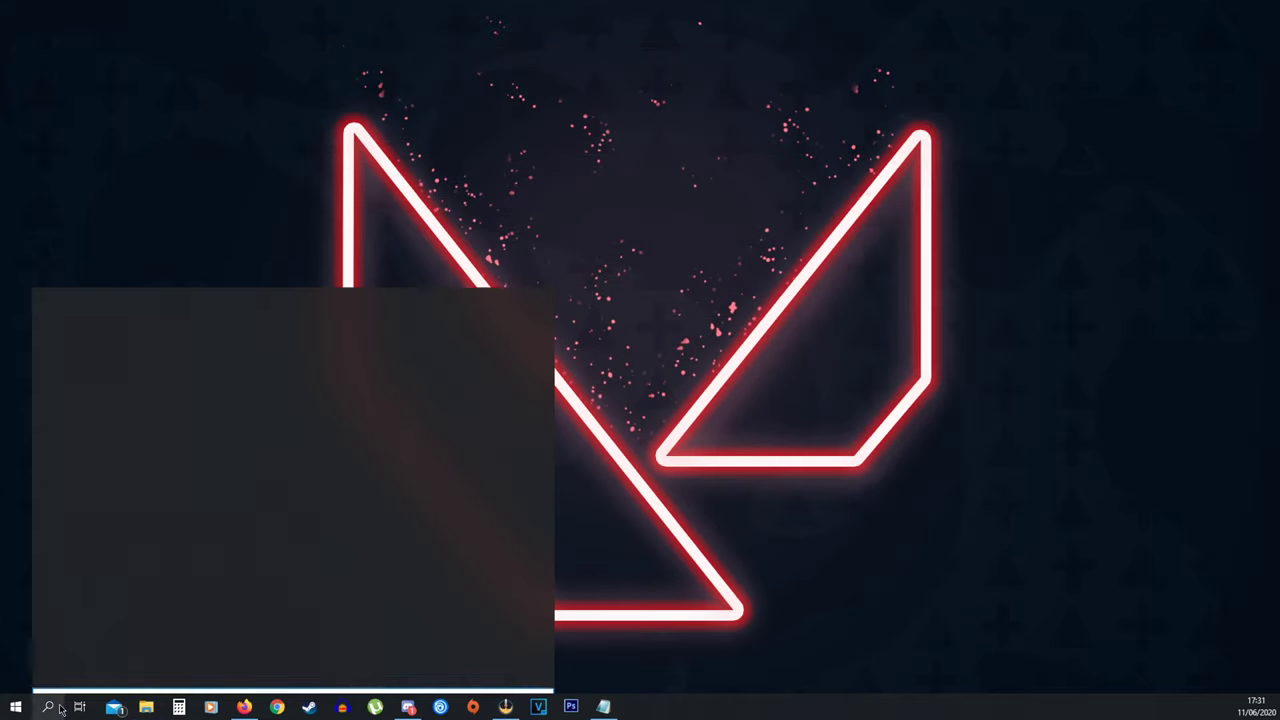
pyautogui.write('this pc')
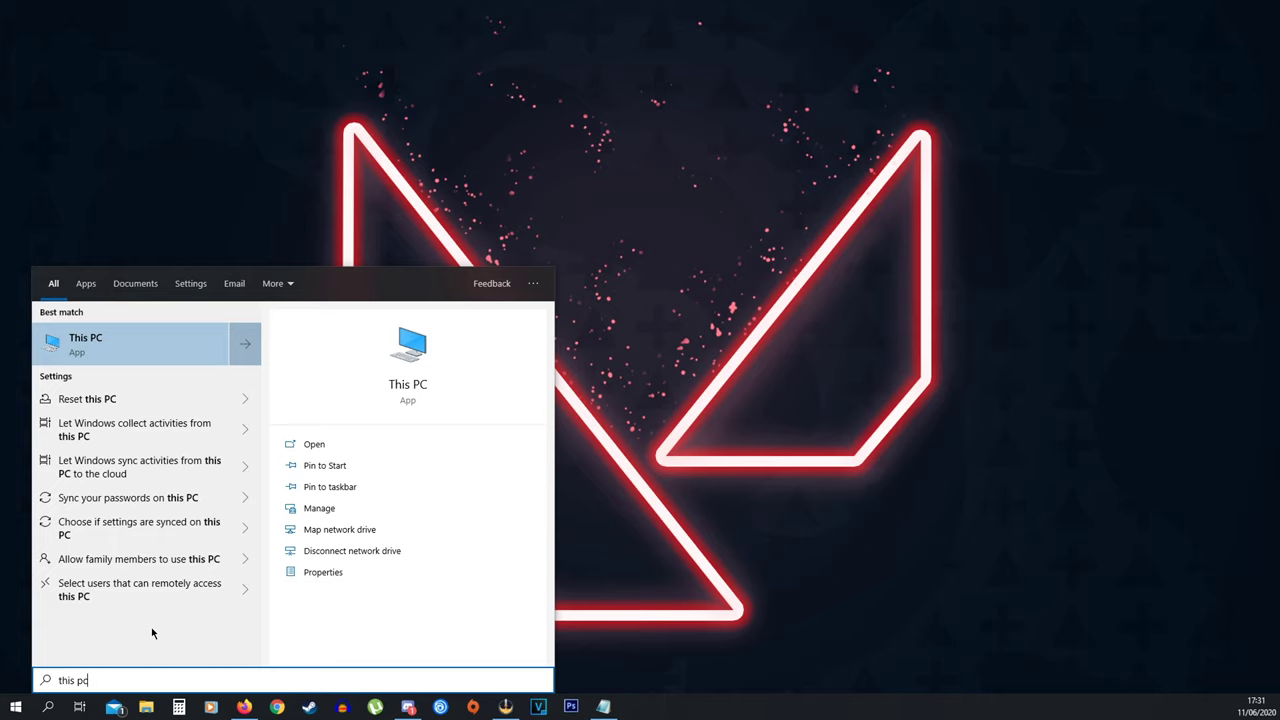
pyautogui.click(165, 358)
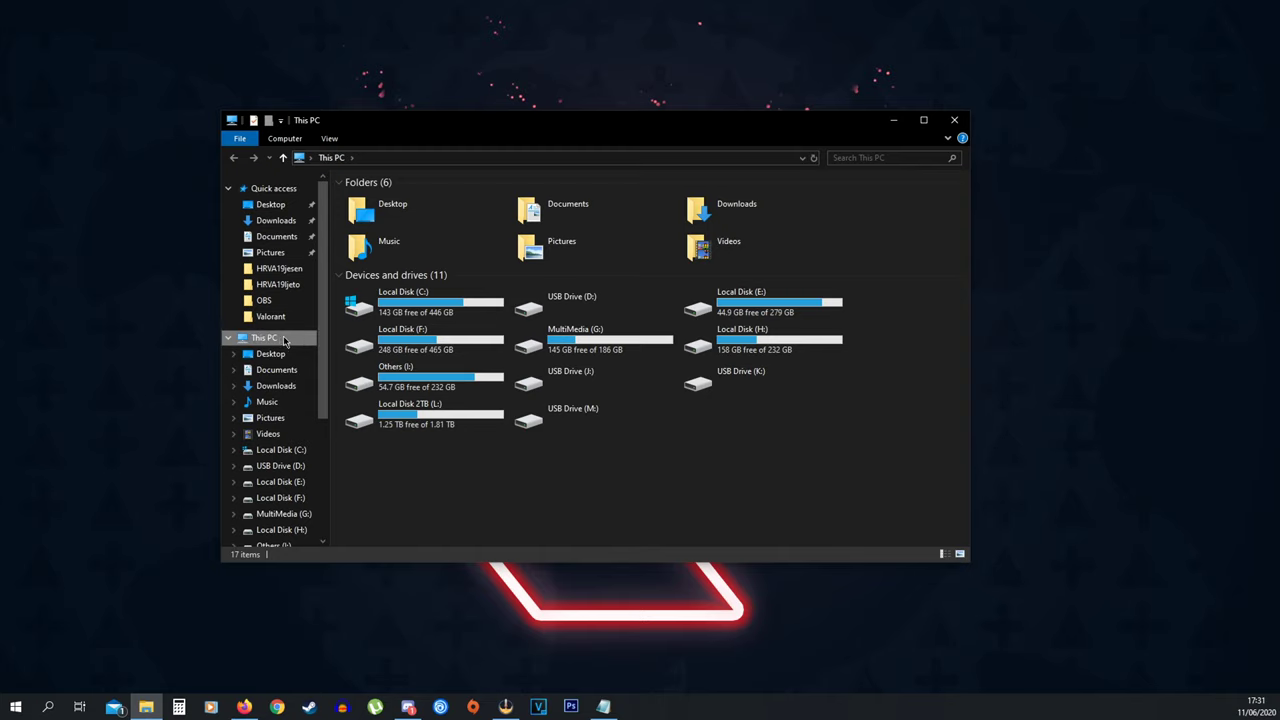
pyautogui.rightClick(288, 338)
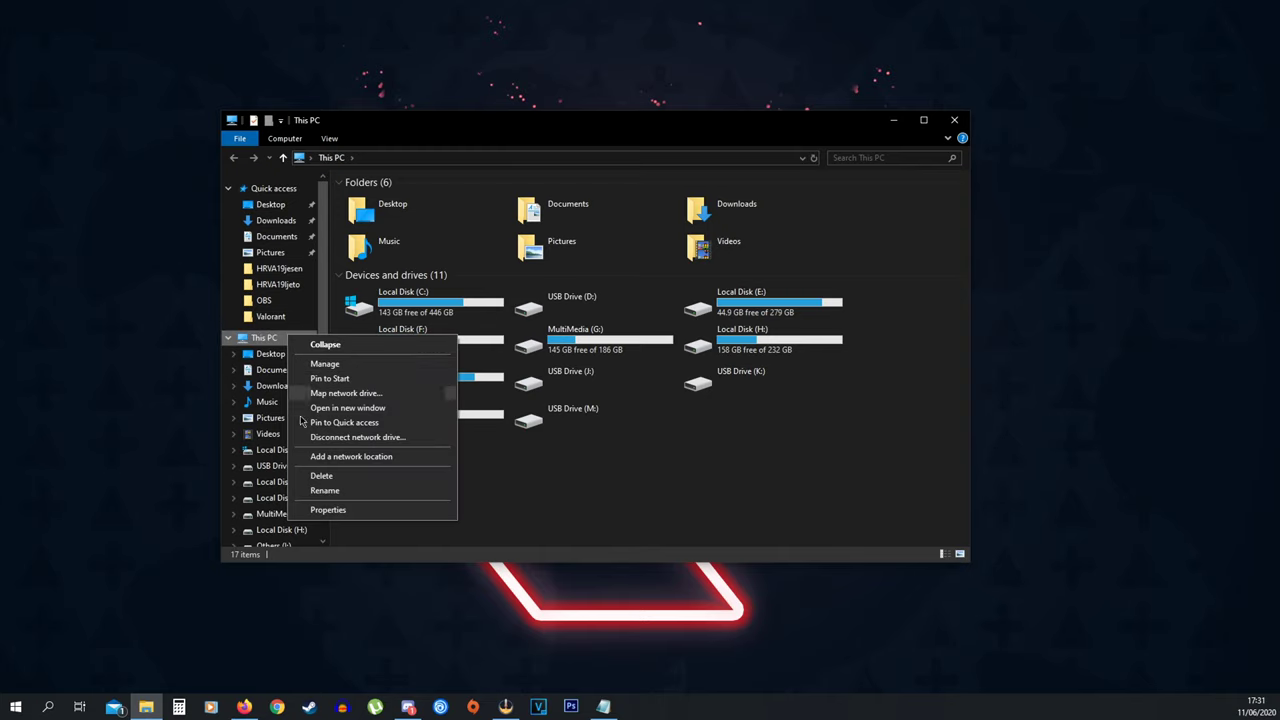
pyautogui.click(330, 508)
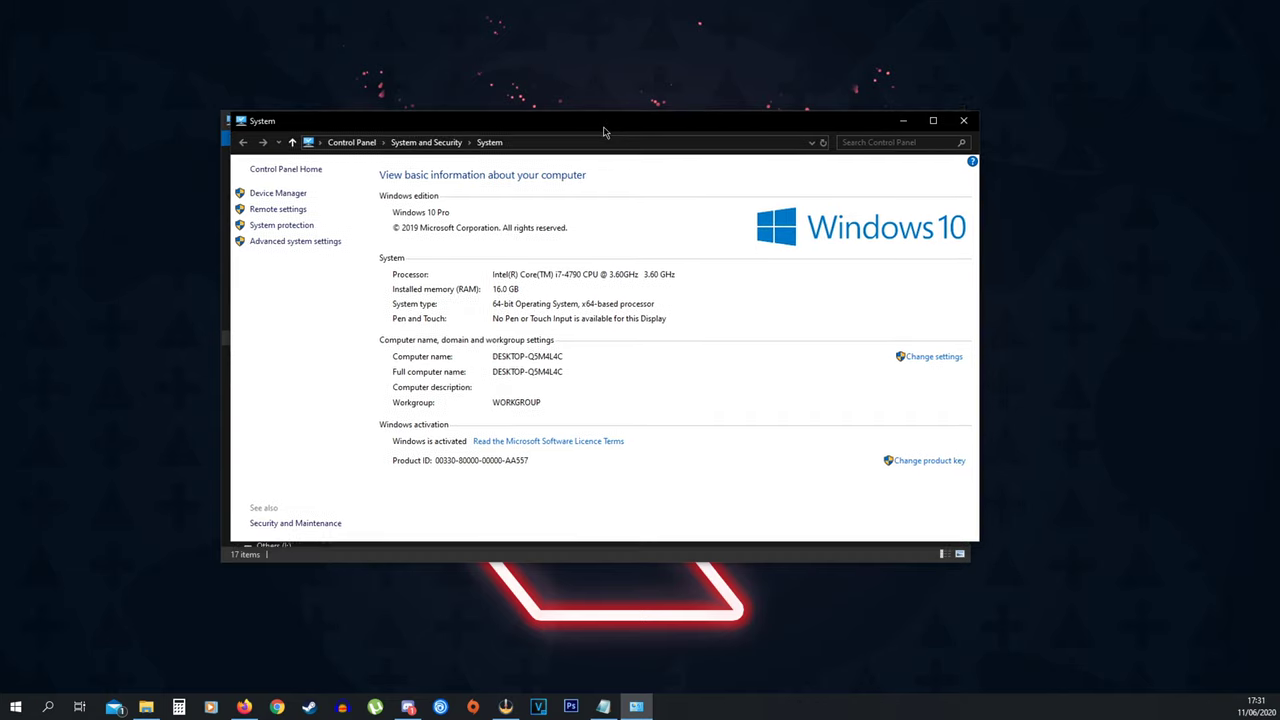
# - Open the Performance Options from the advanced system settings and place the dialog beside System Properties
pyautogui.click(314, 244)
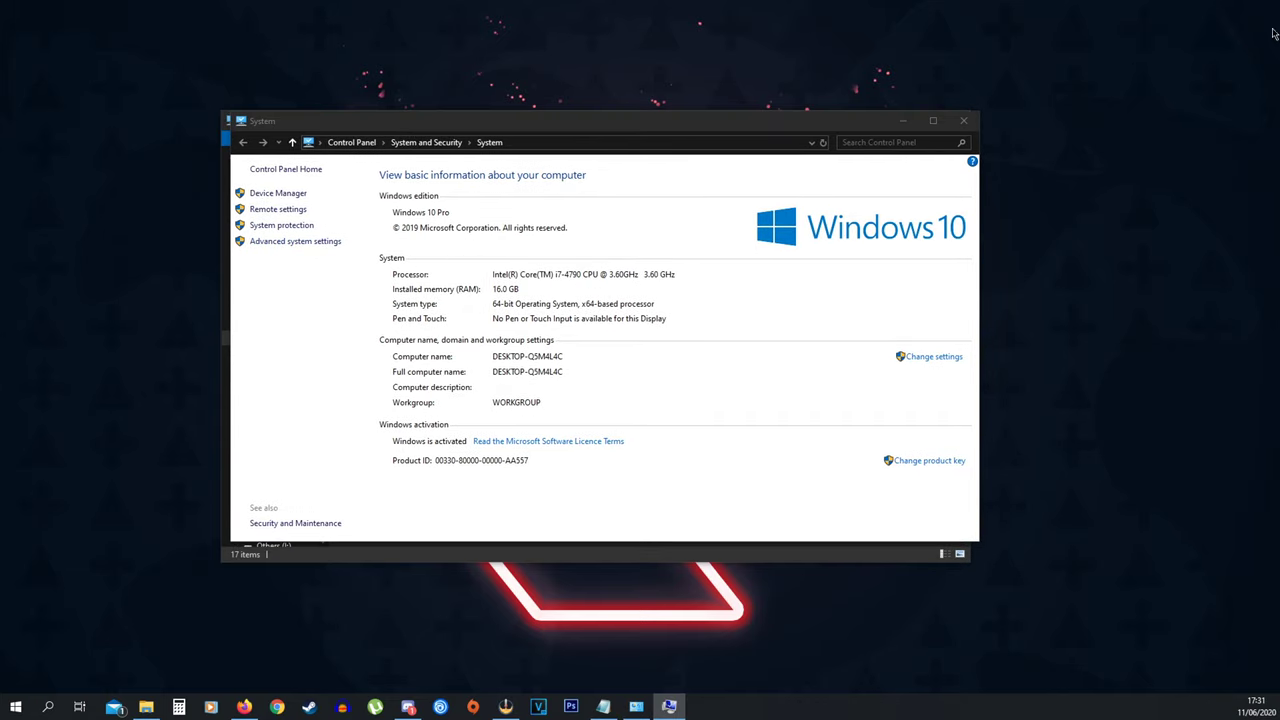
pyautogui.moveTo(898, 207); pyautogui.dragTo(735, 205)
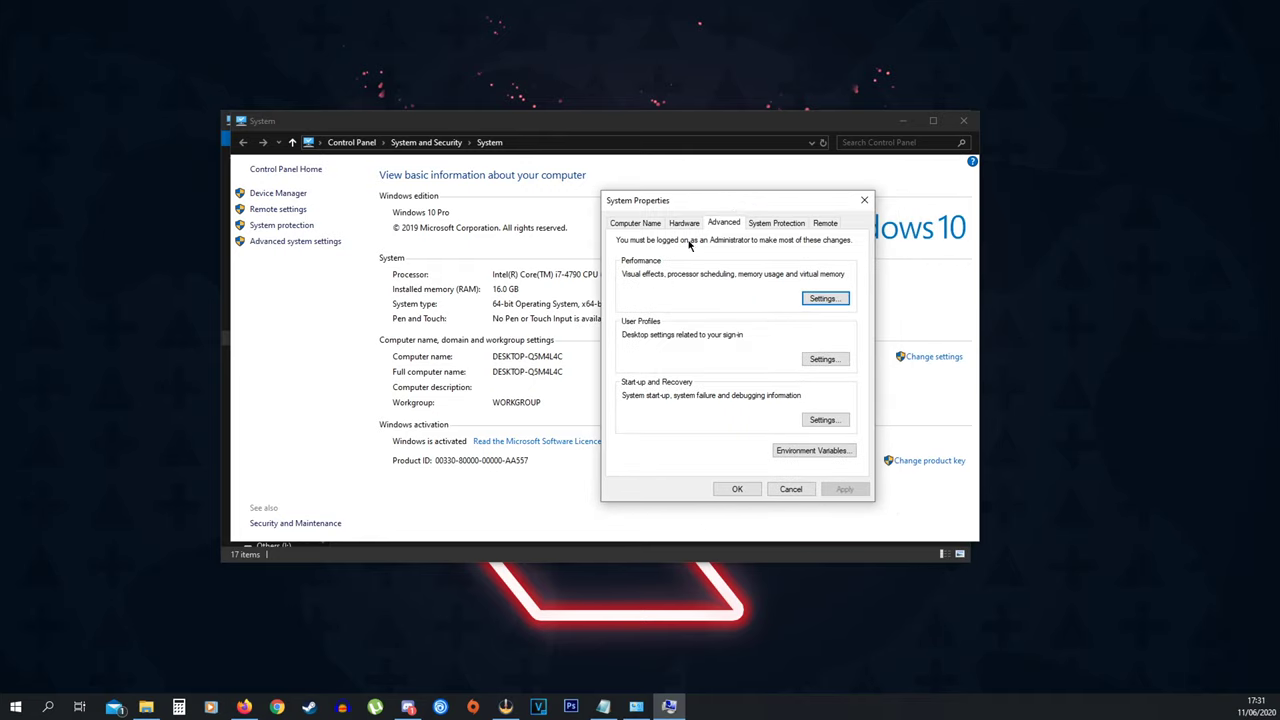
pyautogui.click(839, 299)
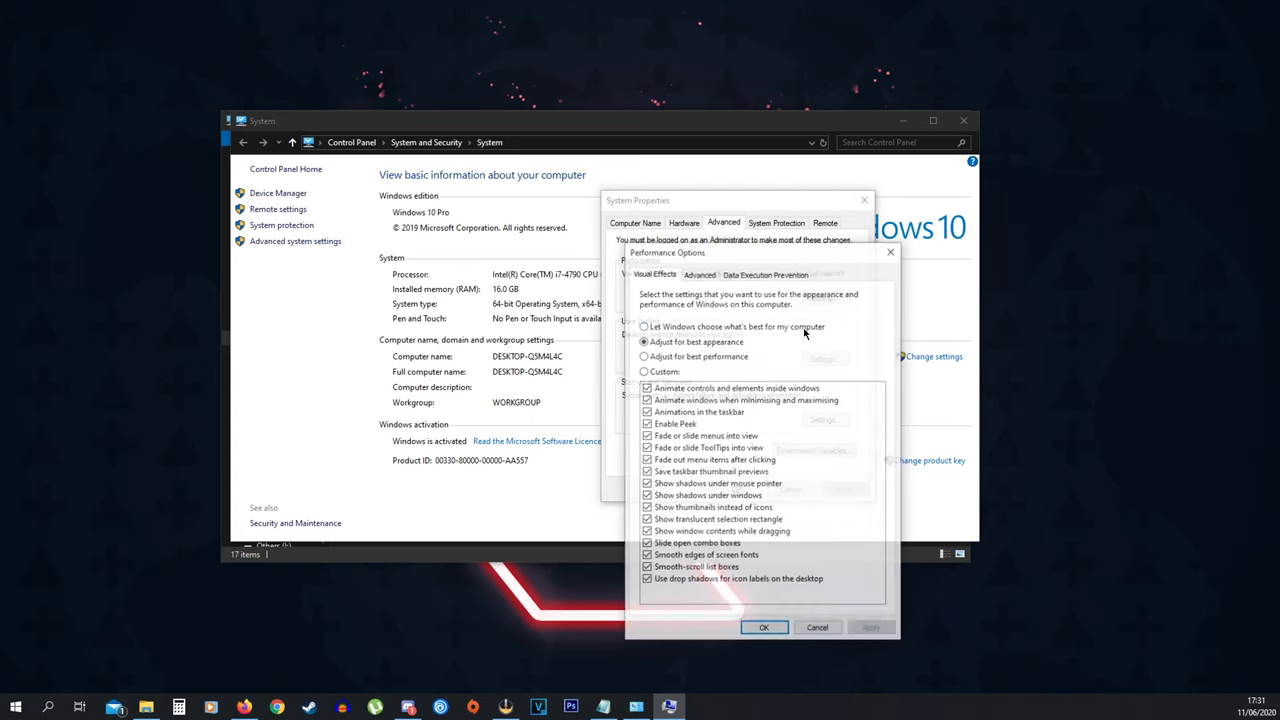
pyautogui.moveTo(757, 250); pyautogui.dragTo(456, 171)
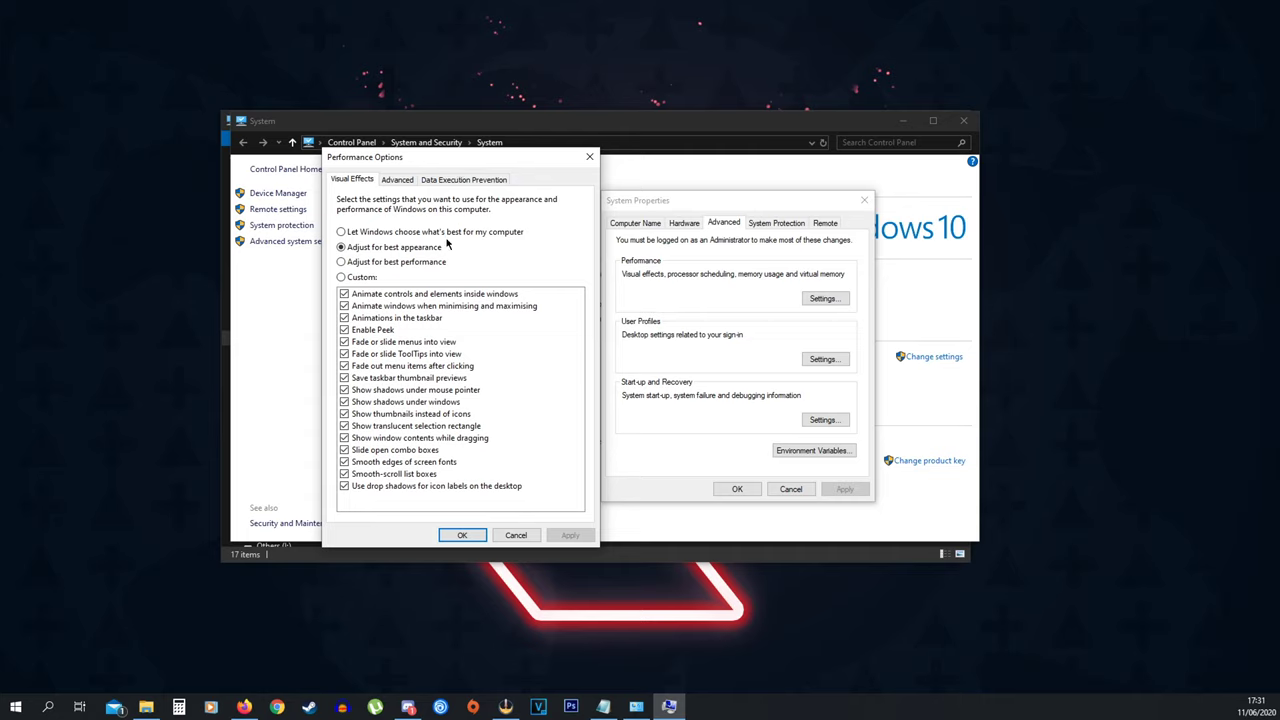
# - Try the best performance visual effects, switch back to best appearance and close Performance Options without applying
pyautogui.click(417, 263)
pyautogui.click(388, 249)
pyautogui.moveTo(538, 164)
pyautogui.mouseDown()
pyautogui.moveTo(534, 189)
pyautogui.moveTo(535, 165)
pyautogui.mouseUp()
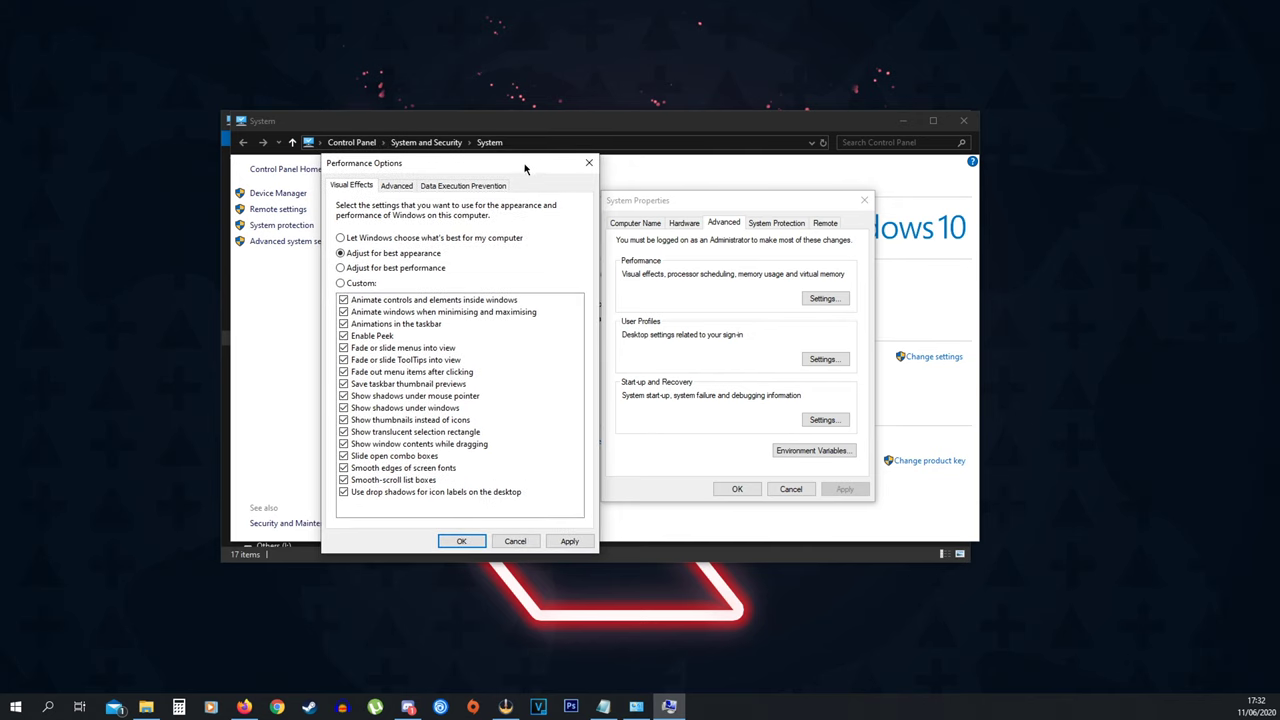
pyautogui.click(589, 162)
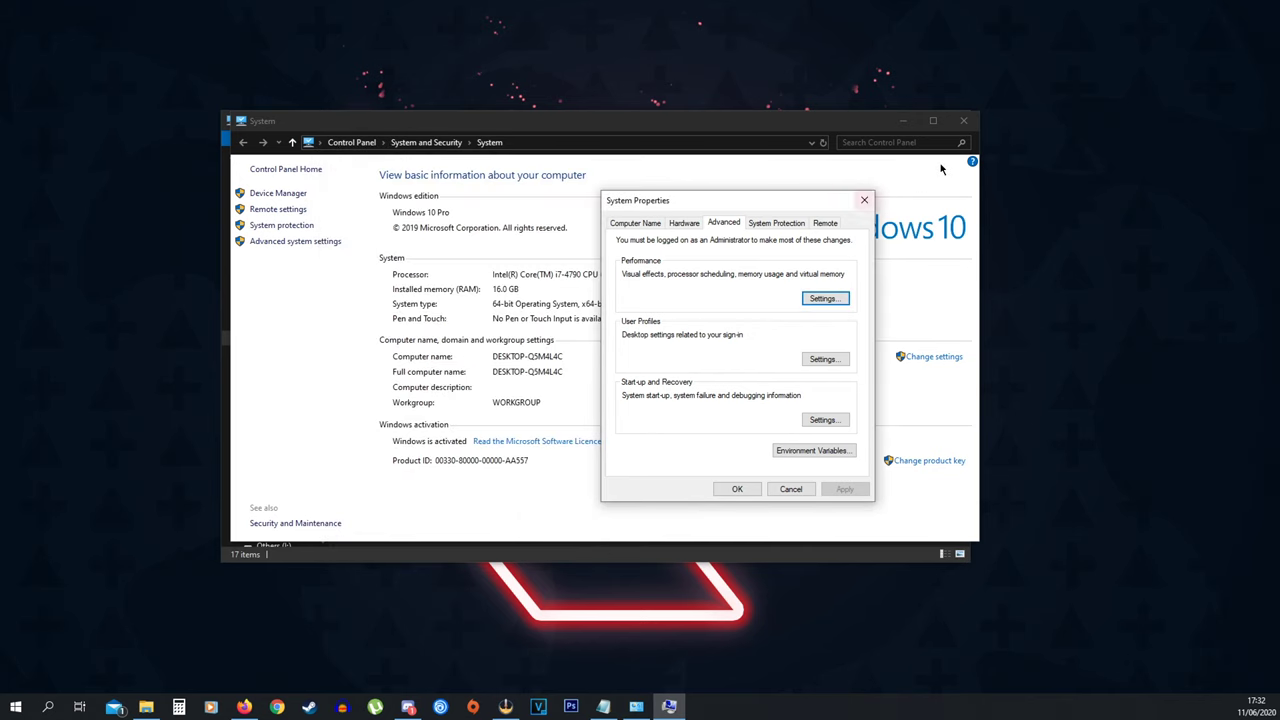
# - Confirm System Properties and close the remaining System and This PC windows
pyautogui.click(737, 489)
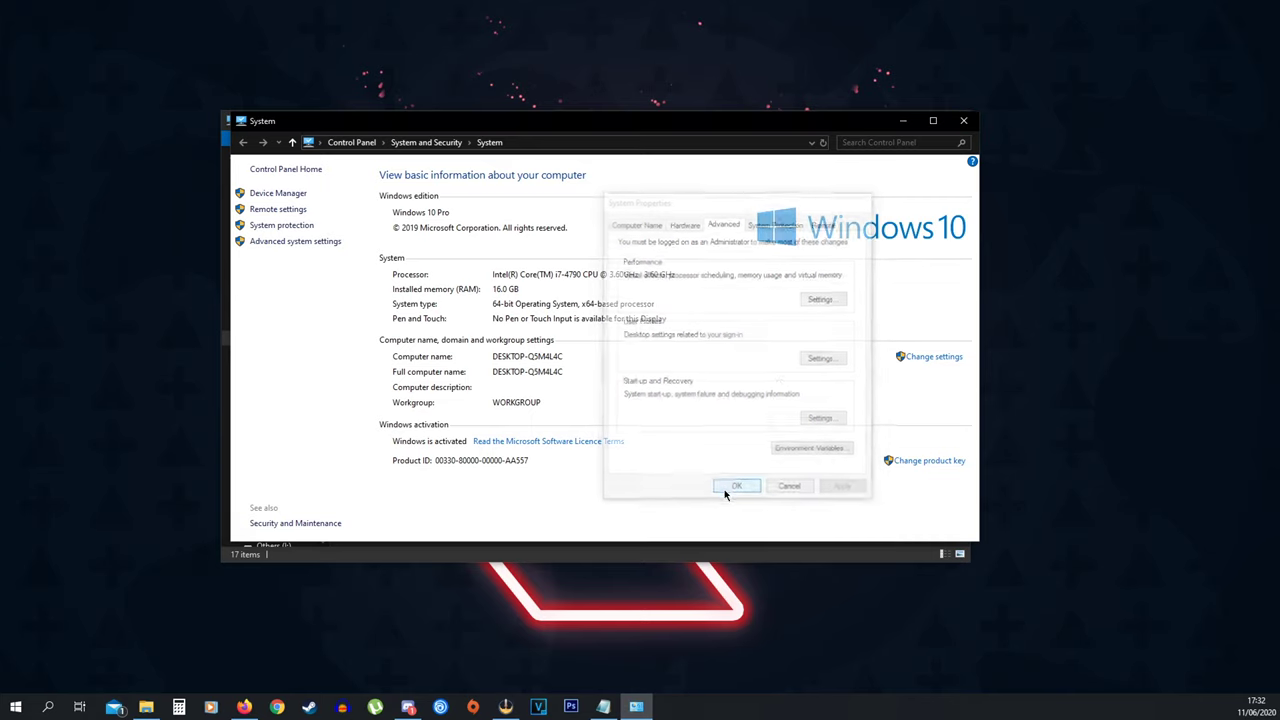
pyautogui.click(963, 121)
pyautogui.click(963, 121)
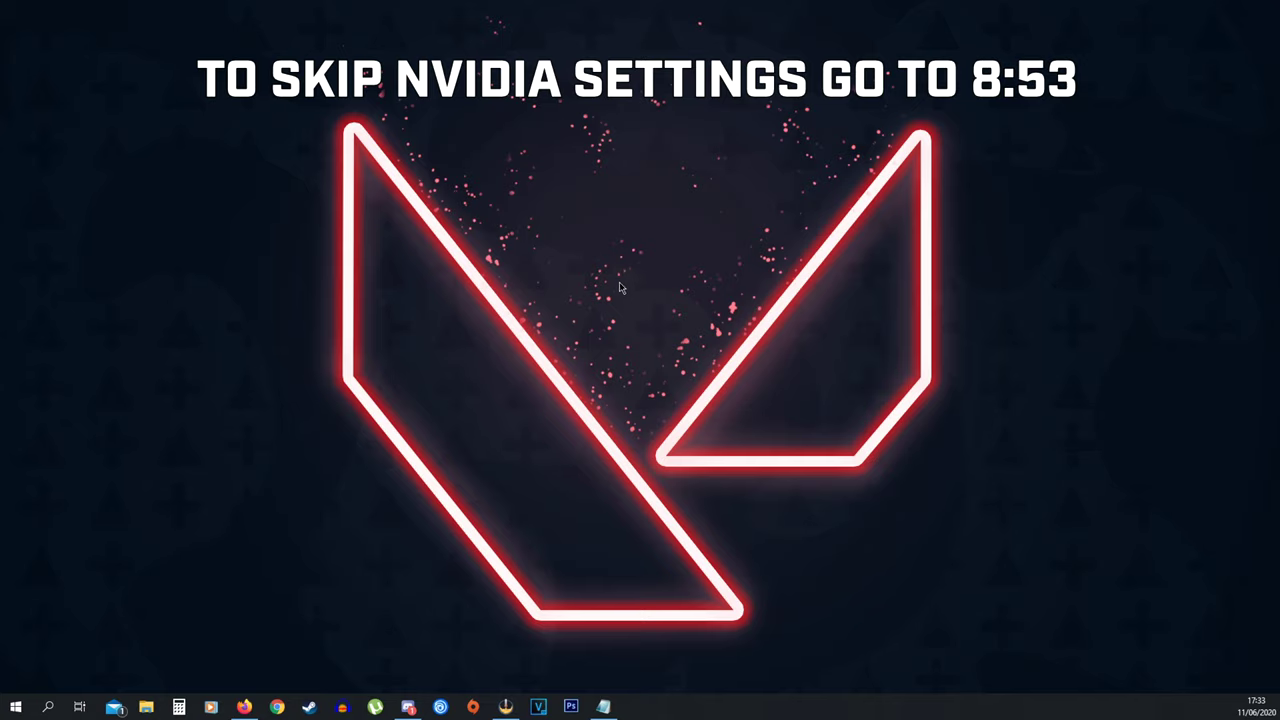
# - Open the NVIDIA Control Panel from the desktop and show the Manage 3D Settings program settings for Valorant
pyautogui.rightClick(631, 291)
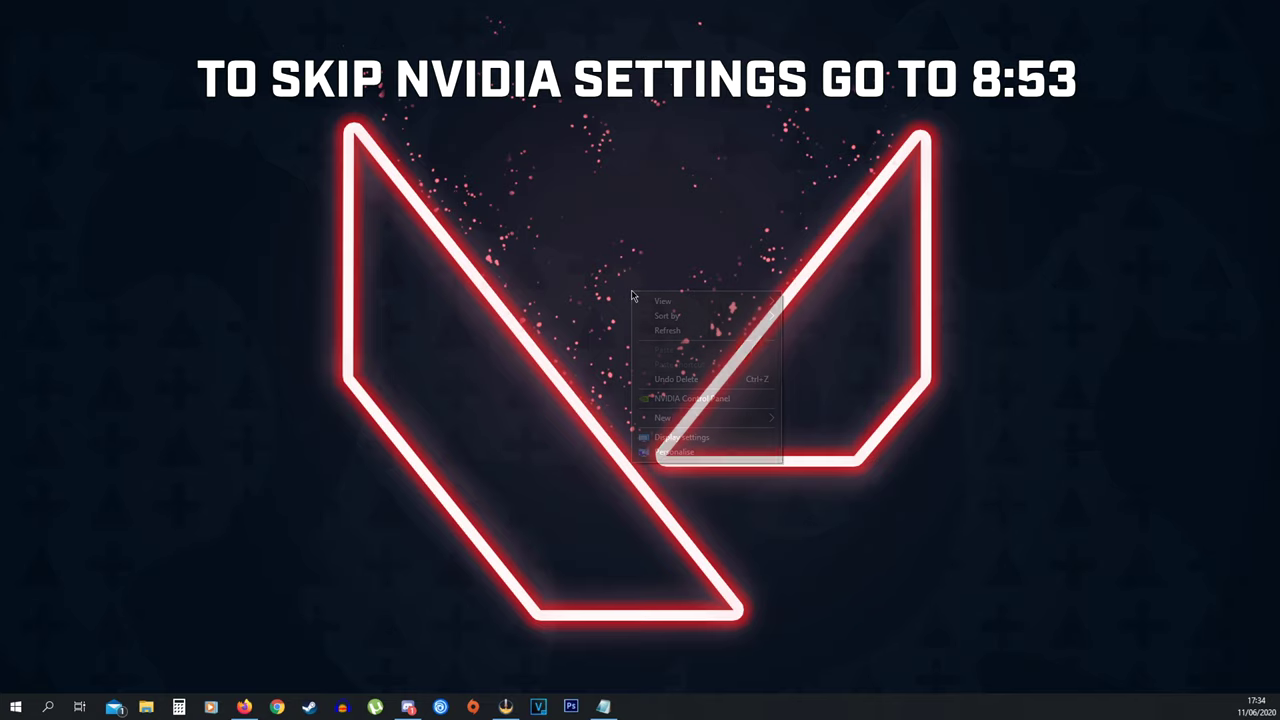
pyautogui.click(680, 400)
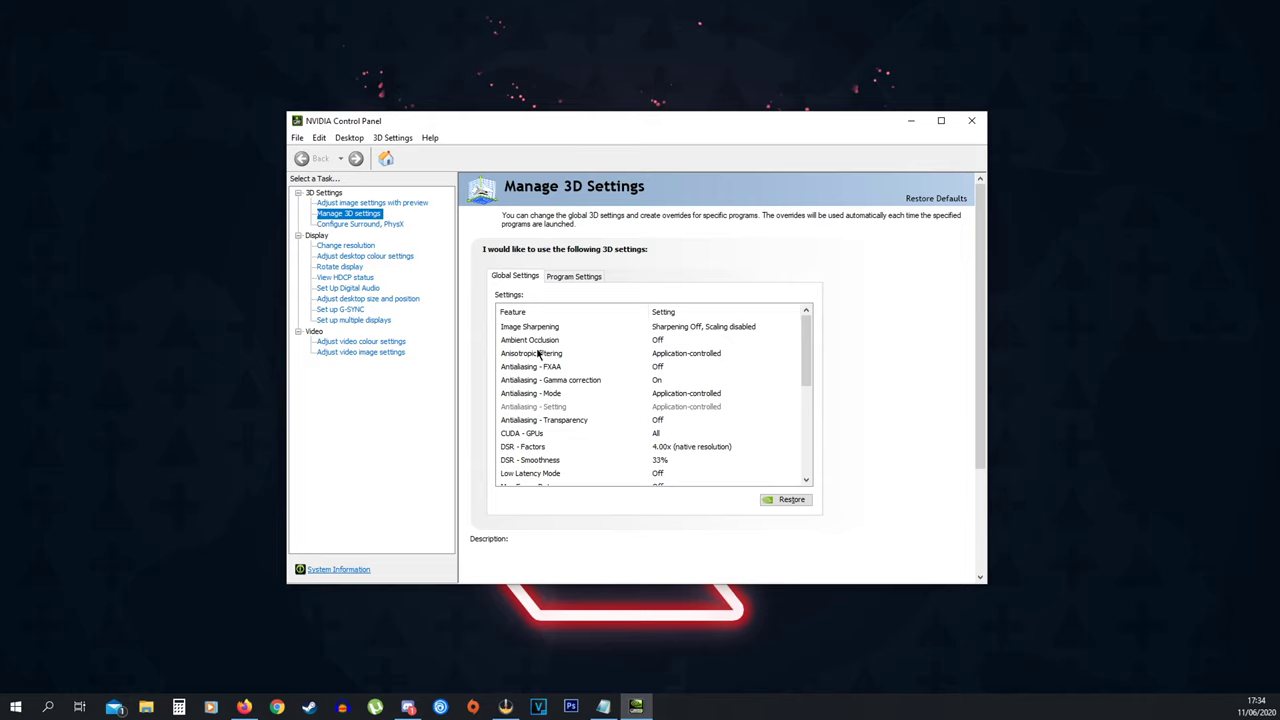
pyautogui.click(565, 279)
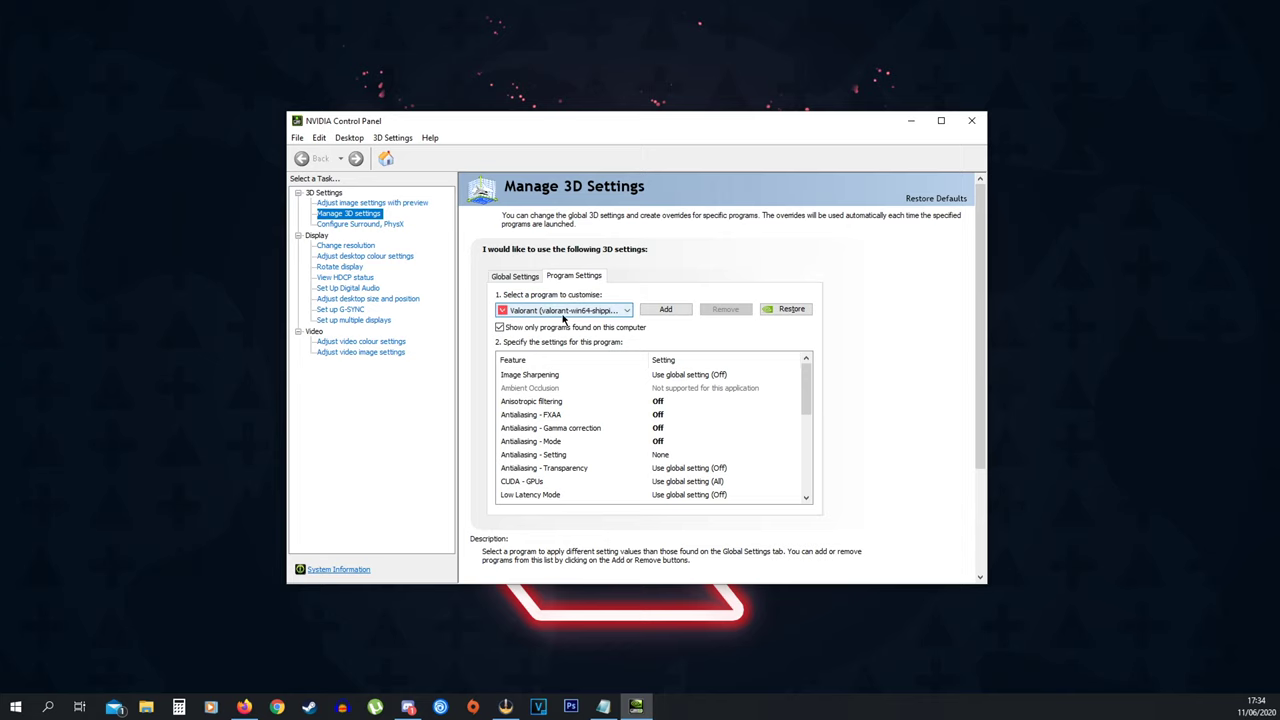
pyautogui.click(563, 313)
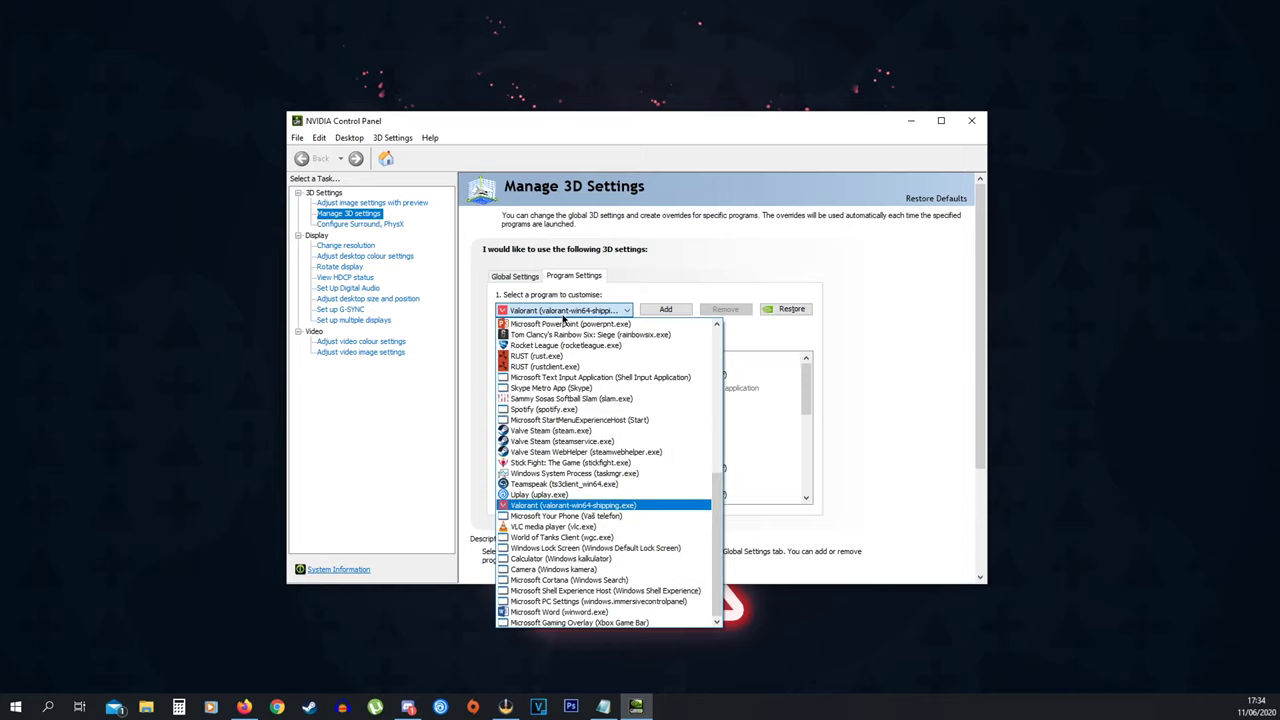
pyautogui.click(698, 260)
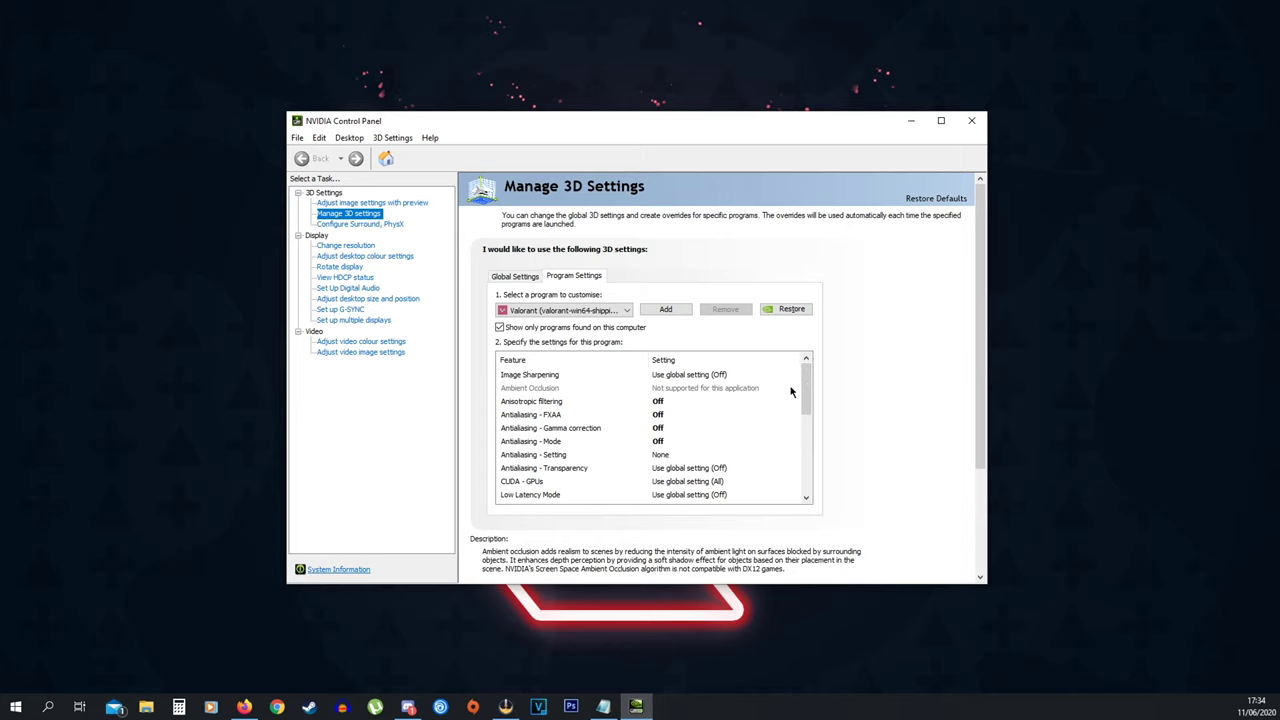
# - Review Valorant's antialiasing and frame settings and set its OpenGL rendering GPU to GeForce GTX 1070
pyautogui.moveTo(803, 401)
pyautogui.mouseDown()
pyautogui.moveTo(804, 488)
pyautogui.moveTo(791, 389)
pyautogui.mouseUp()
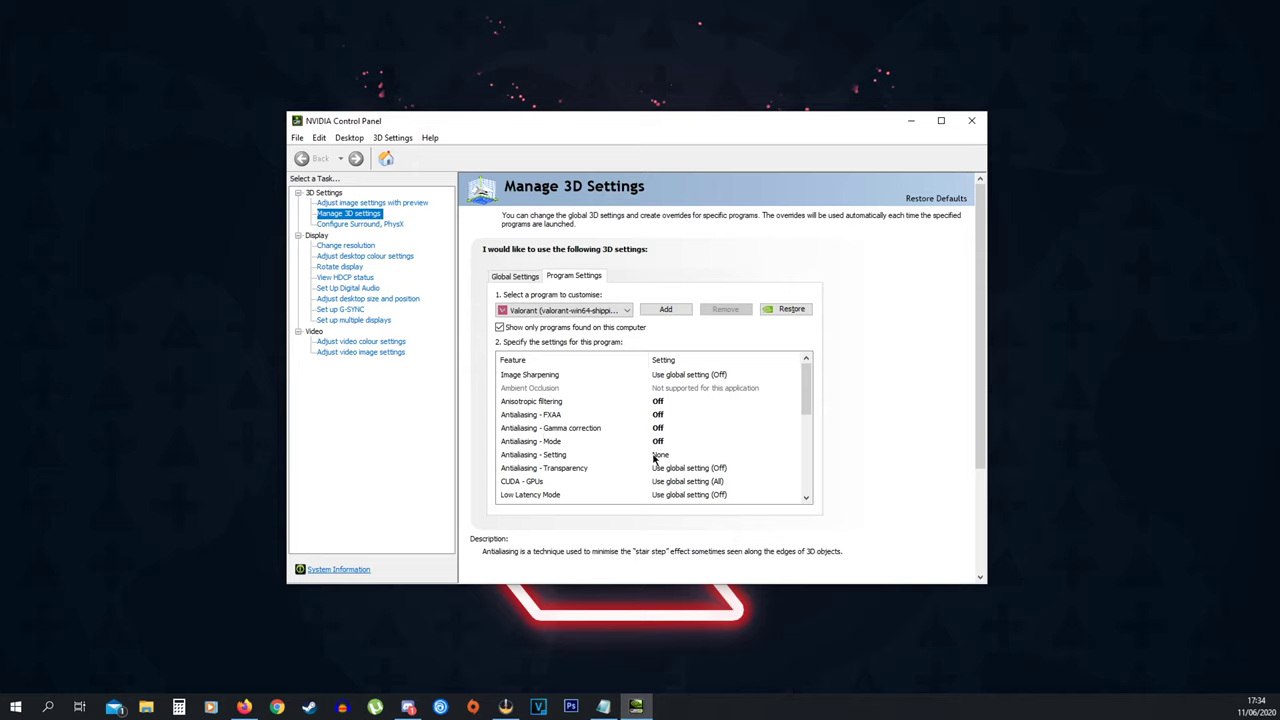
pyautogui.moveTo(801, 417); pyautogui.dragTo(794, 427)
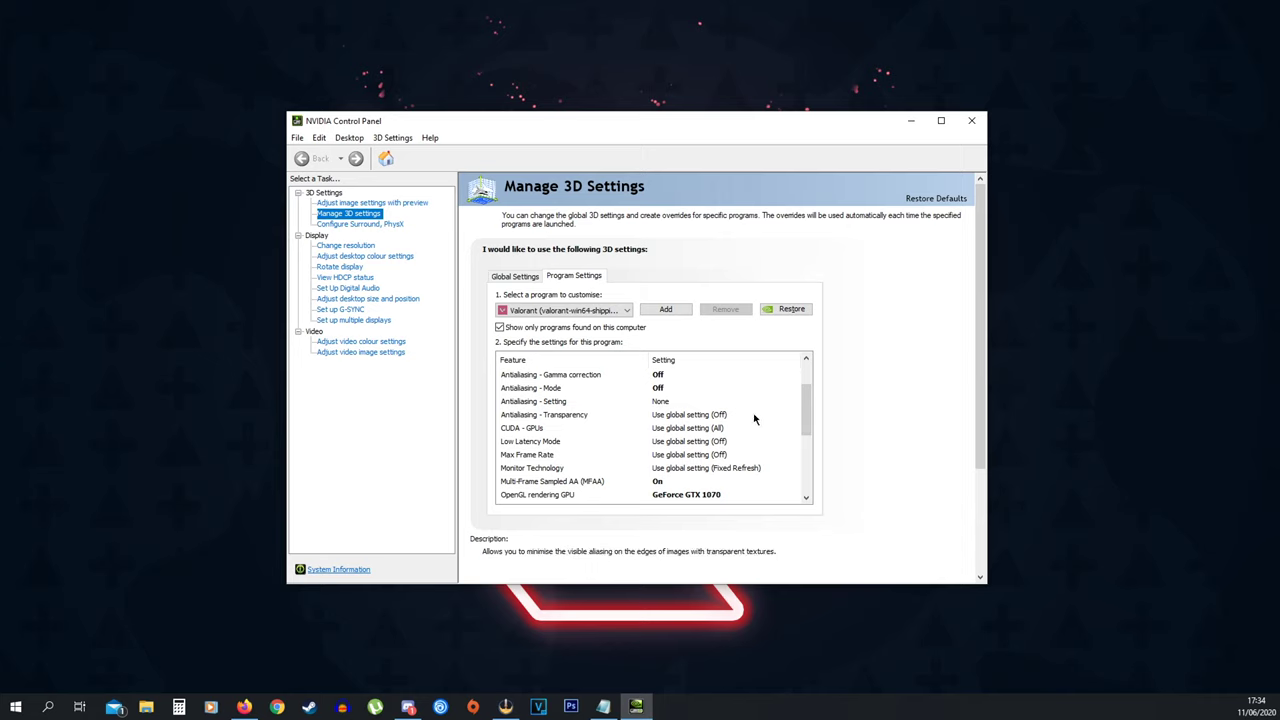
pyautogui.moveTo(812, 428); pyautogui.dragTo(802, 450)
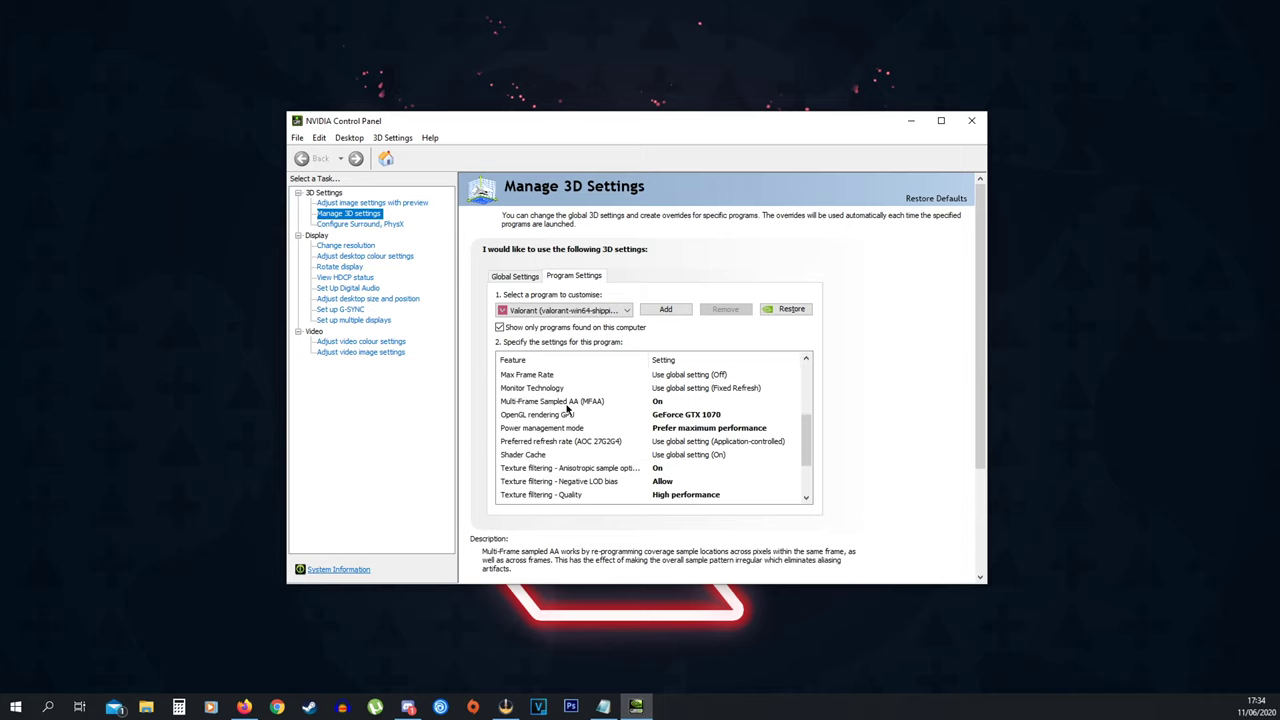
pyautogui.click(712, 417)
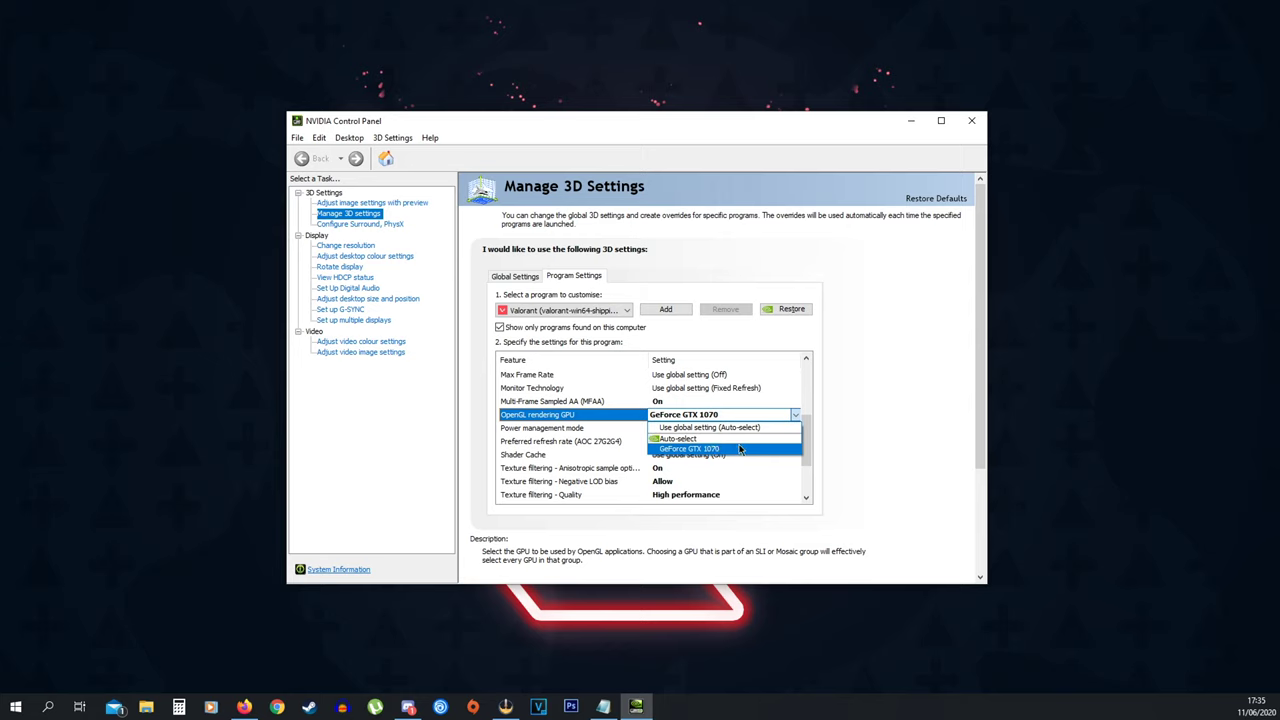
pyautogui.click(740, 449)
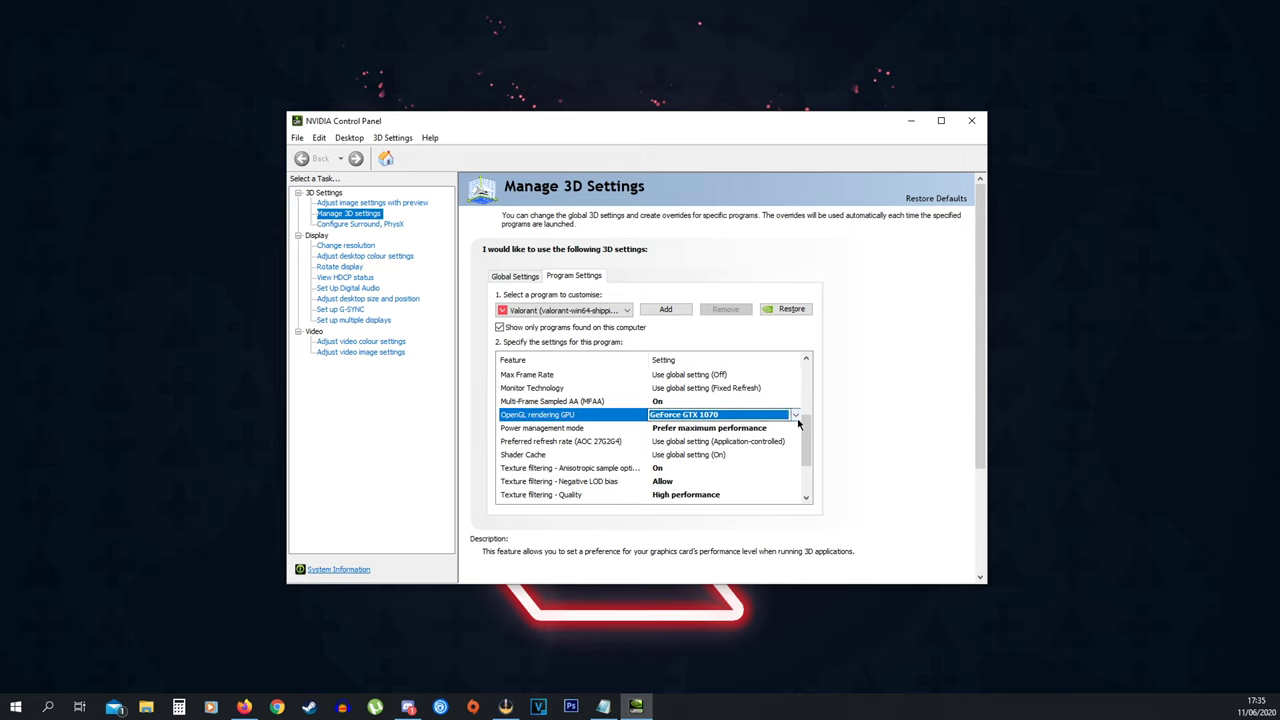
# - Set Valorant's power management mode to Prefer maximum performance
pyautogui.click(626, 428)
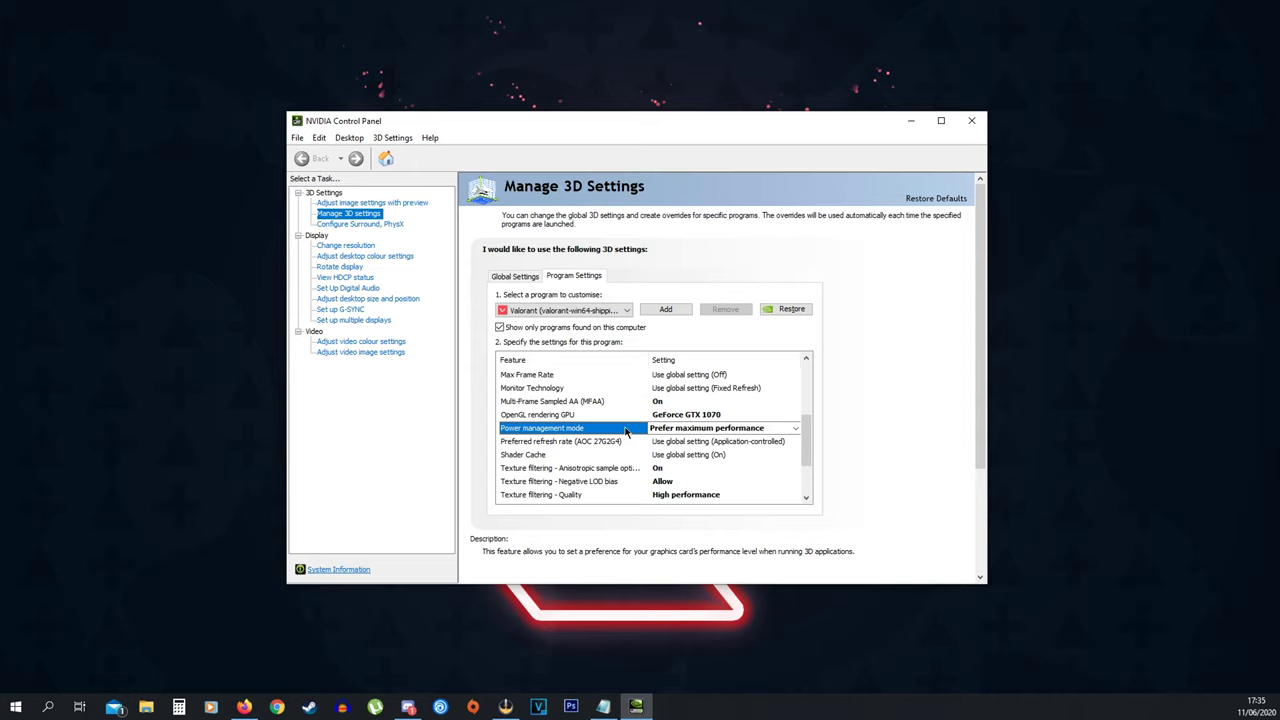
pyautogui.click(671, 432)
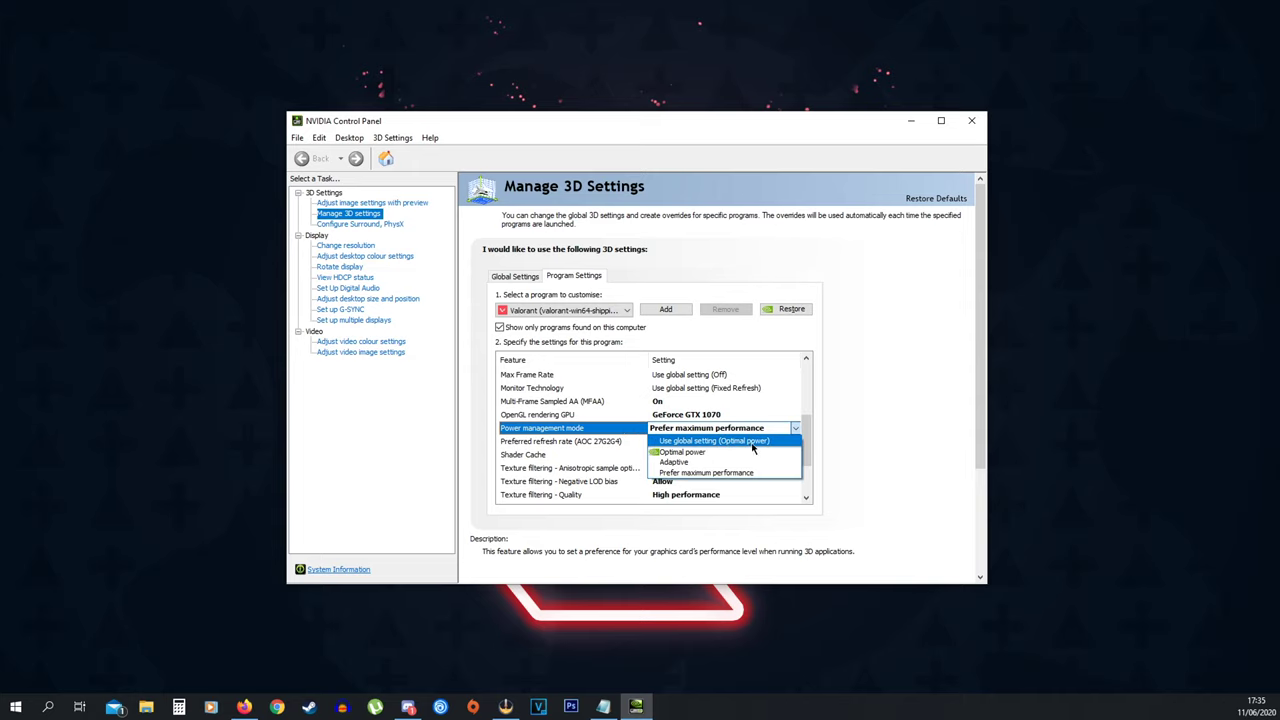
pyautogui.click(726, 478)
# - Review Valorant's remaining texture filtering, threaded optimisation, triple buffering and vertical sync settings, and close the NVIDIA Control Panel
pyautogui.scroll(-2, 807, 485)
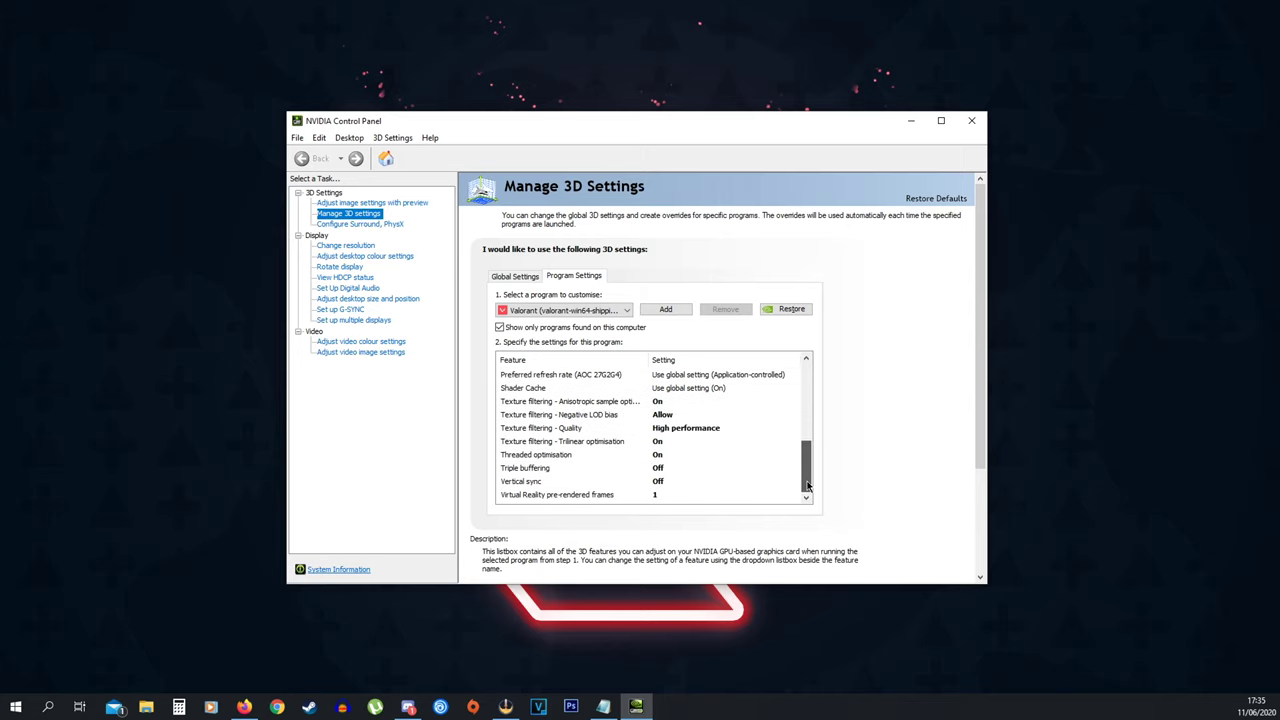
pyautogui.moveTo(631, 430)
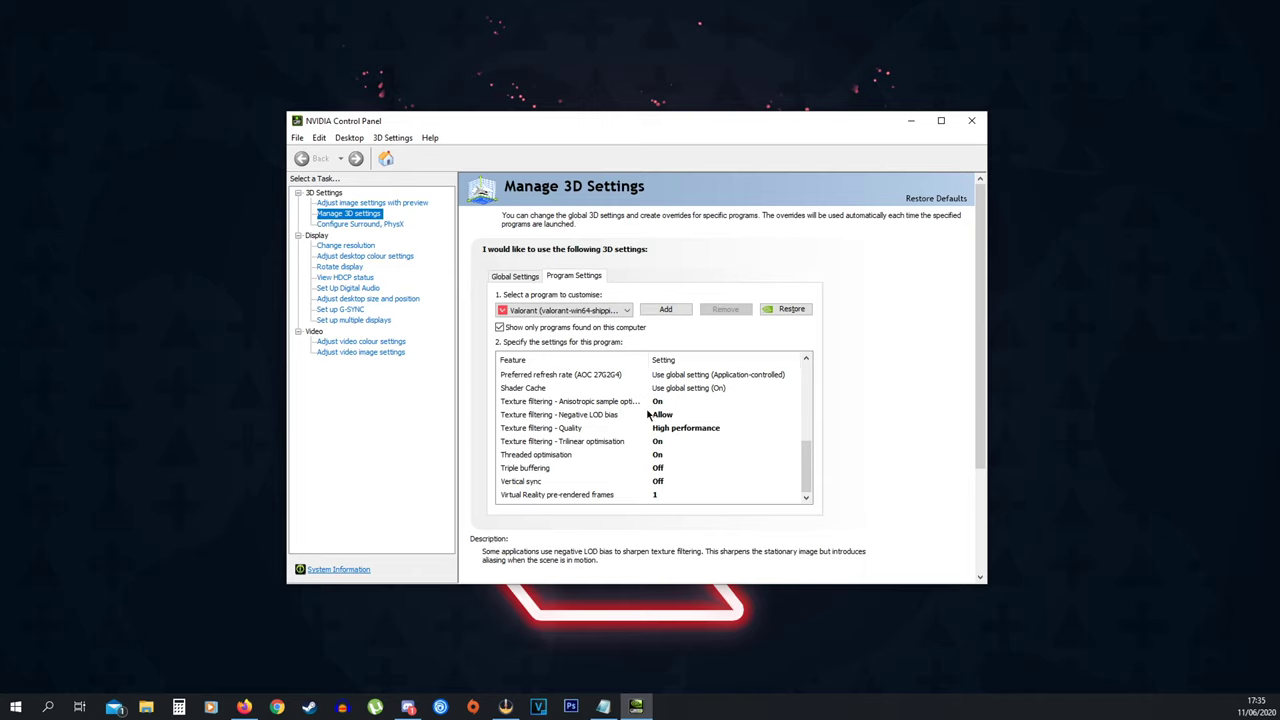
pyautogui.moveTo(754, 424)
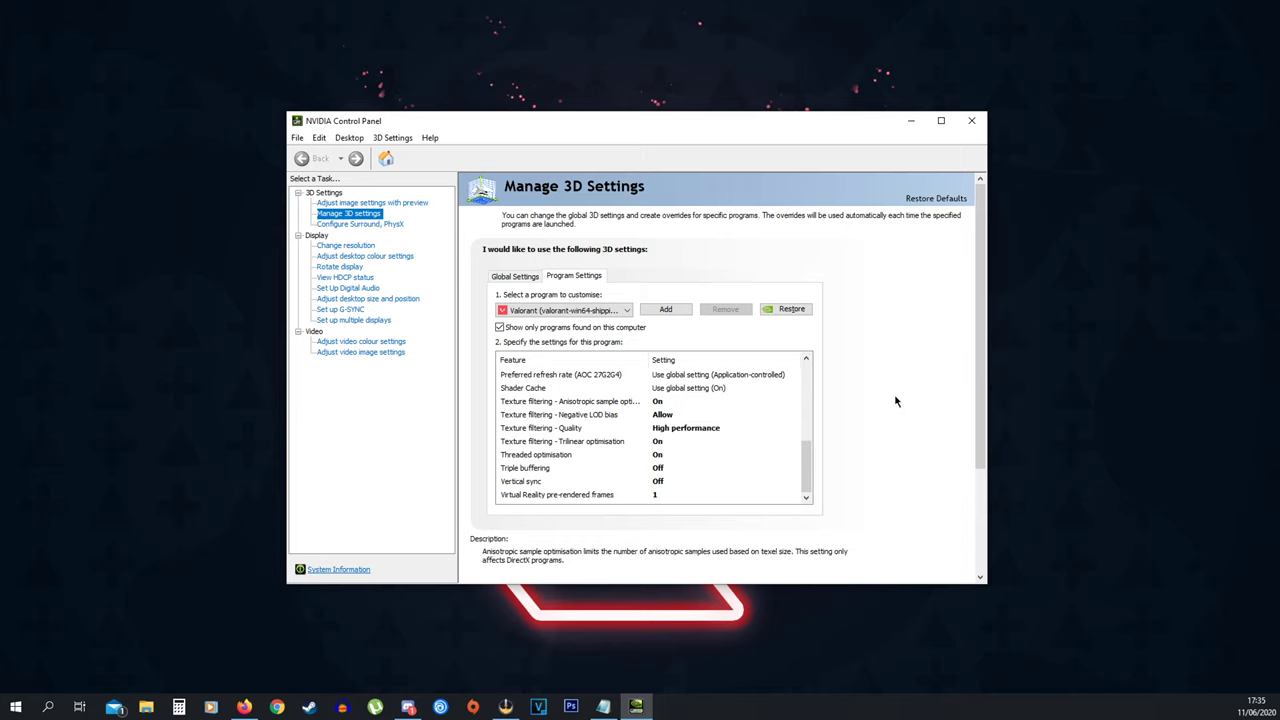
pyautogui.scroll(3, 800, 420)
pyautogui.moveTo(800, 420); pyautogui.dragTo(807, 388)
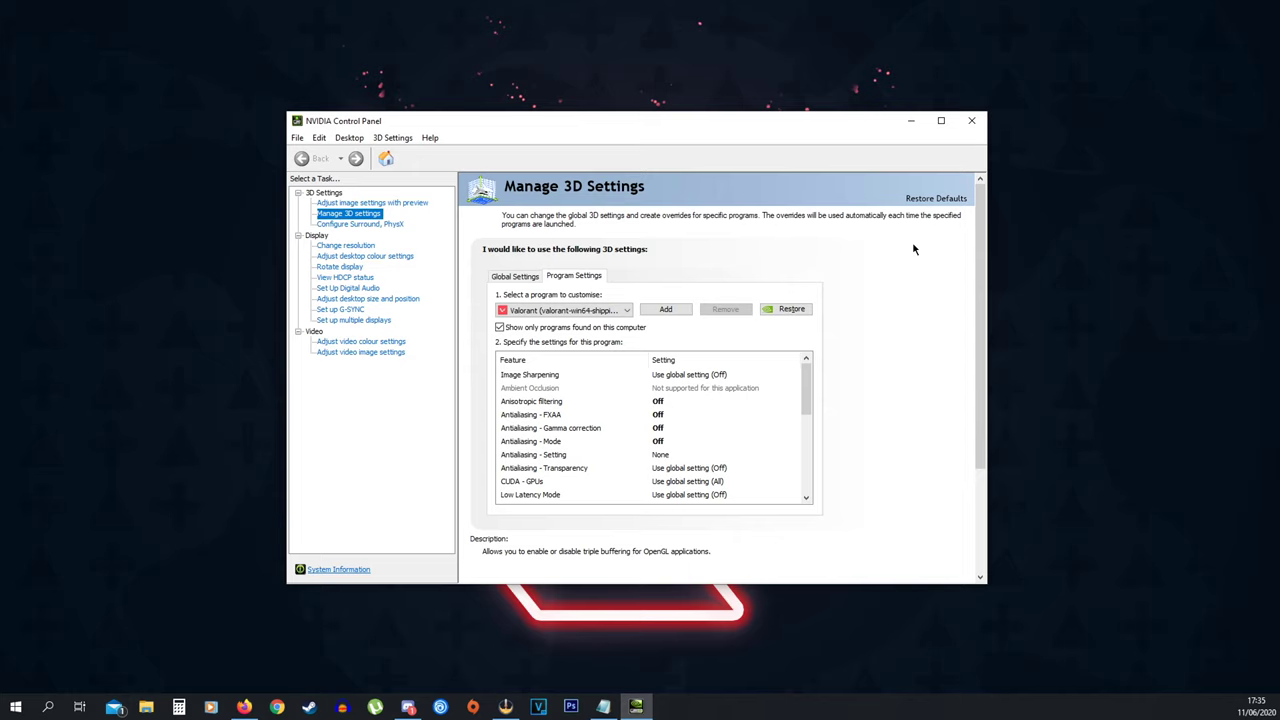
pyautogui.click(971, 120)
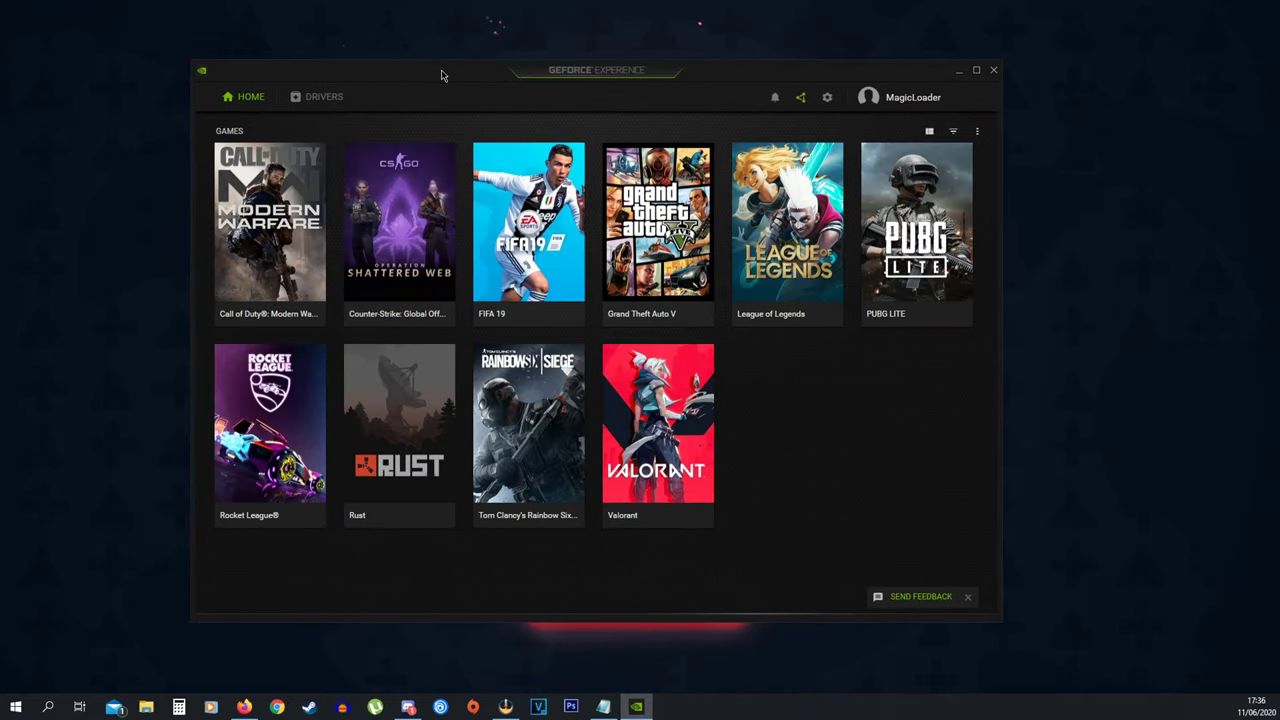
# - Search Windows for "nvidia" and open GeForce Experience
pyautogui.click(47, 707)
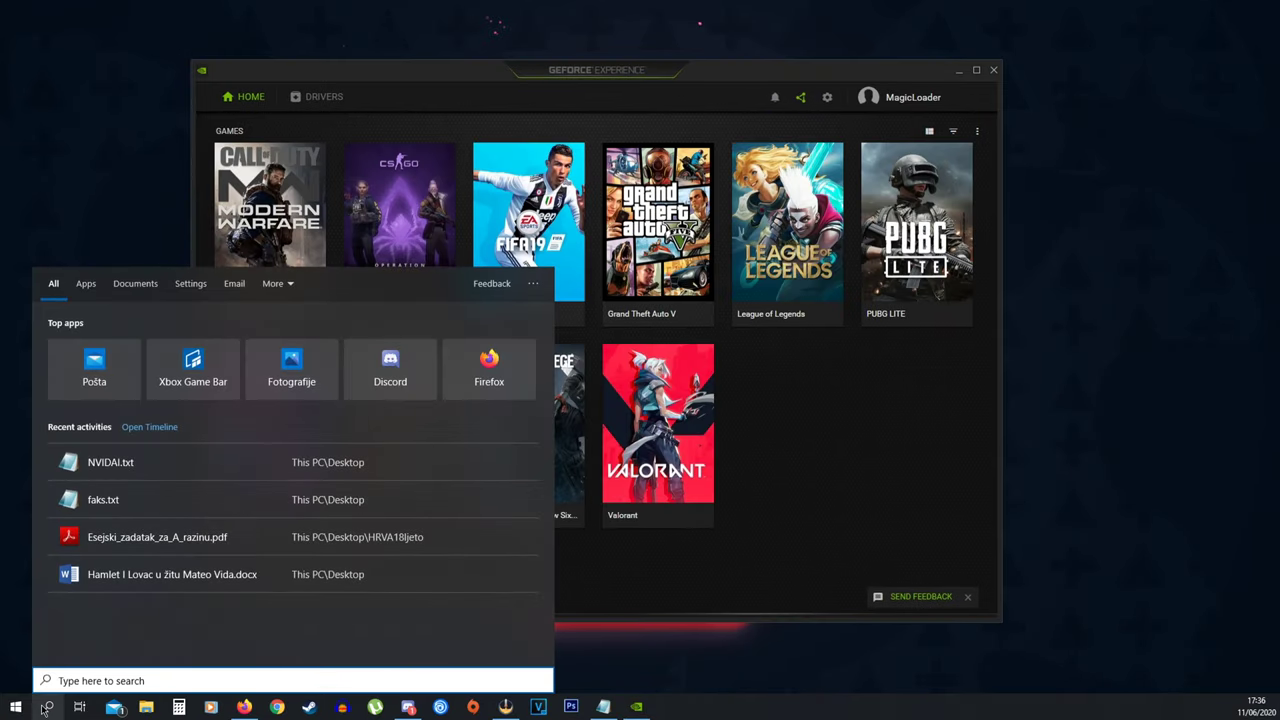
pyautogui.write('nvidia')
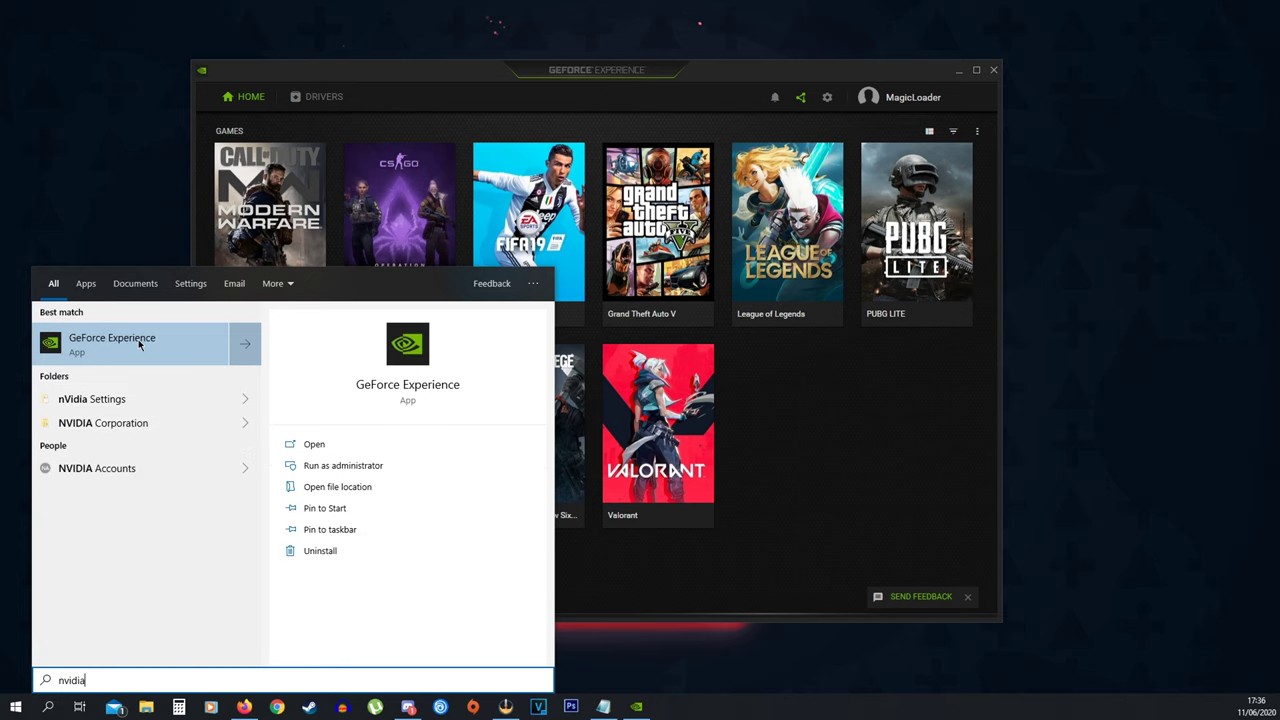
pyautogui.press('Return')
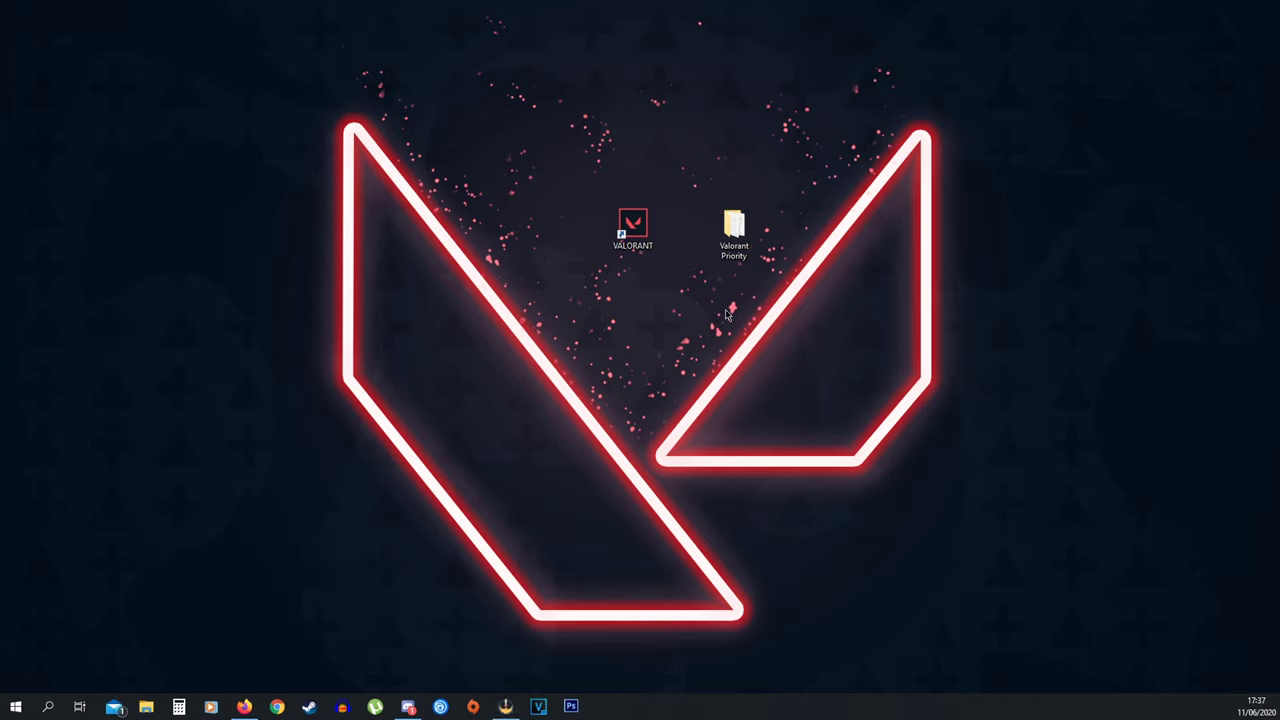
# - Open the VALORANT desktop shortcut's compatibility properties, check the Disable full-screen optimisations option and confirm the dialog
pyautogui.moveTo(653, 235); pyautogui.dragTo(598, 245)
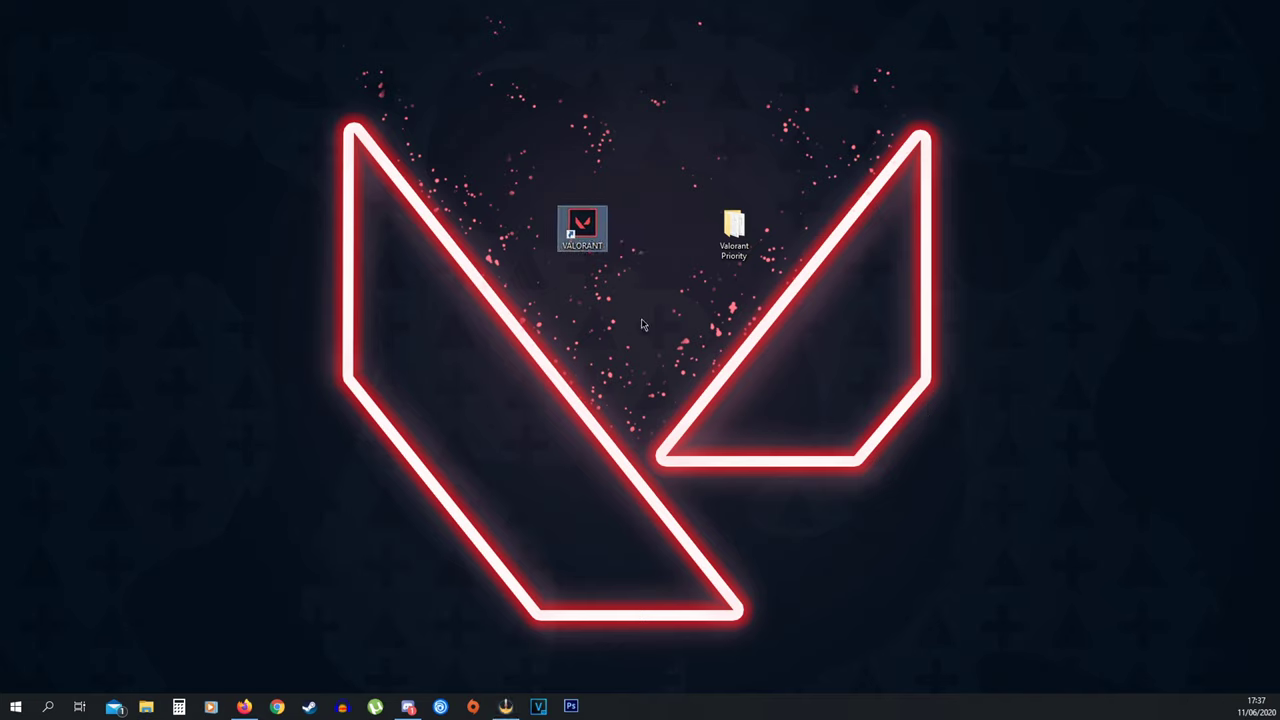
pyautogui.rightClick(598, 250)
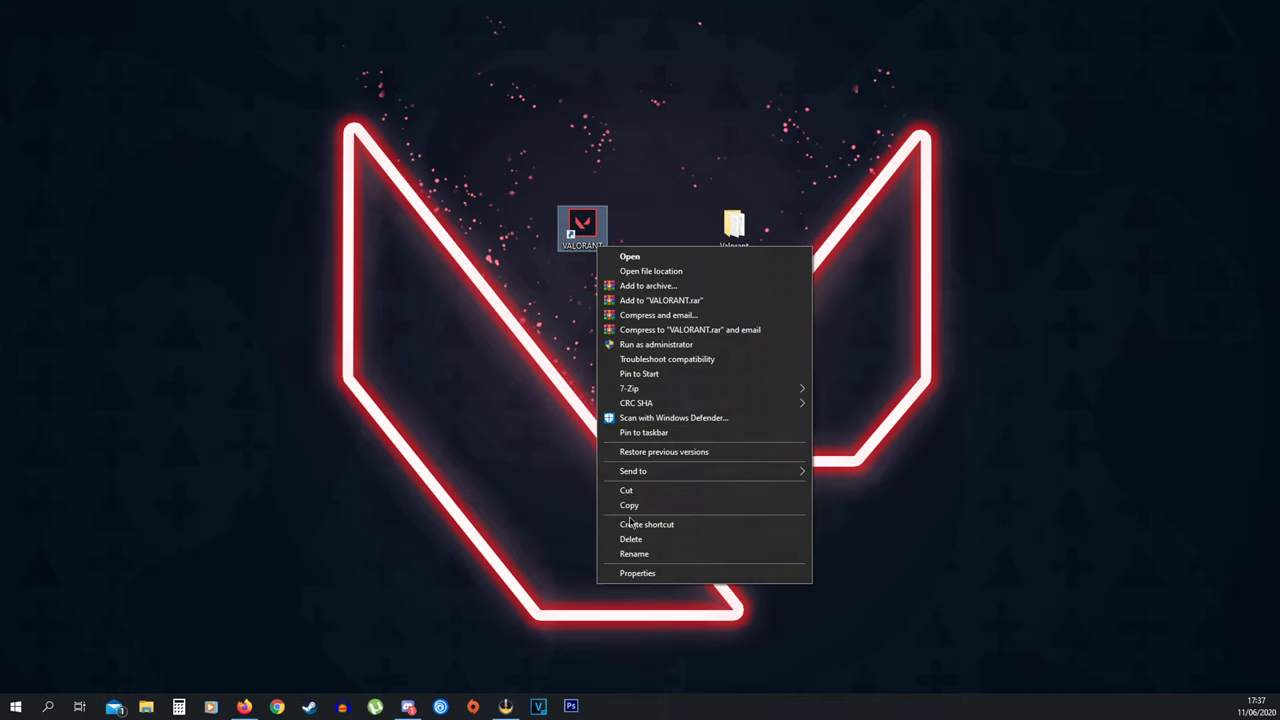
pyautogui.click(640, 576)
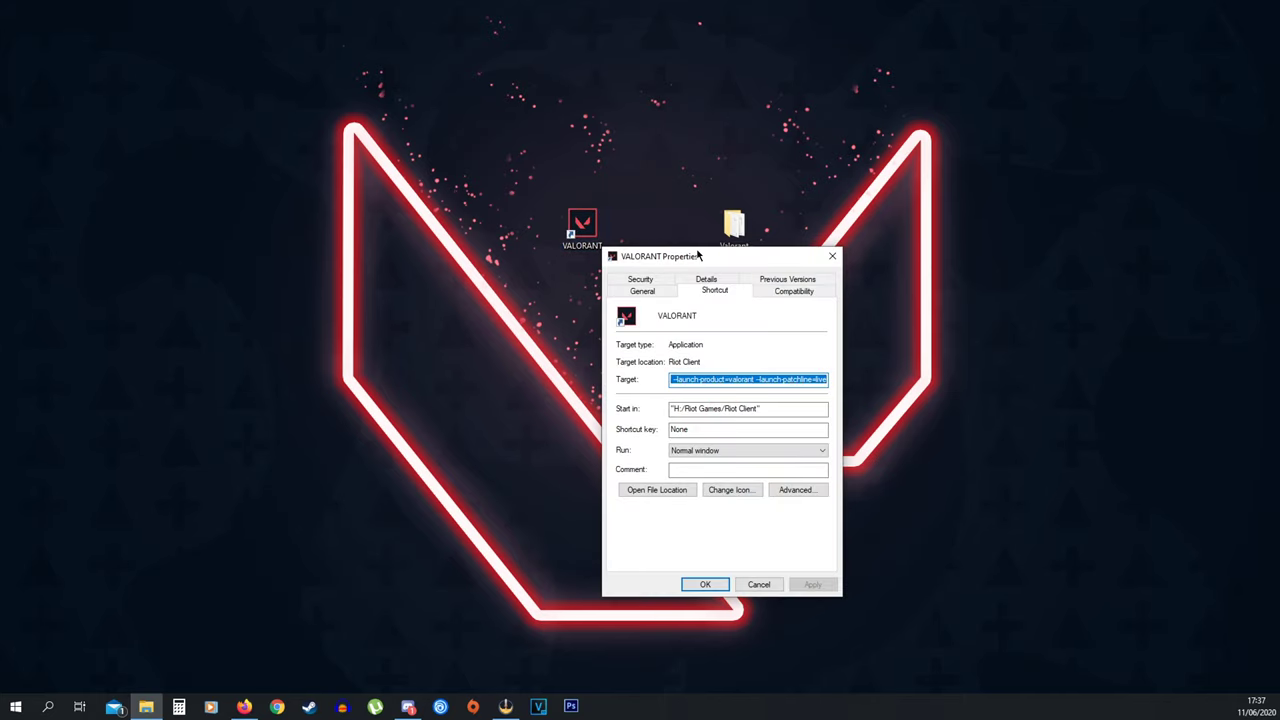
pyautogui.moveTo(695, 257); pyautogui.dragTo(774, 171)
pyautogui.click(849, 210)
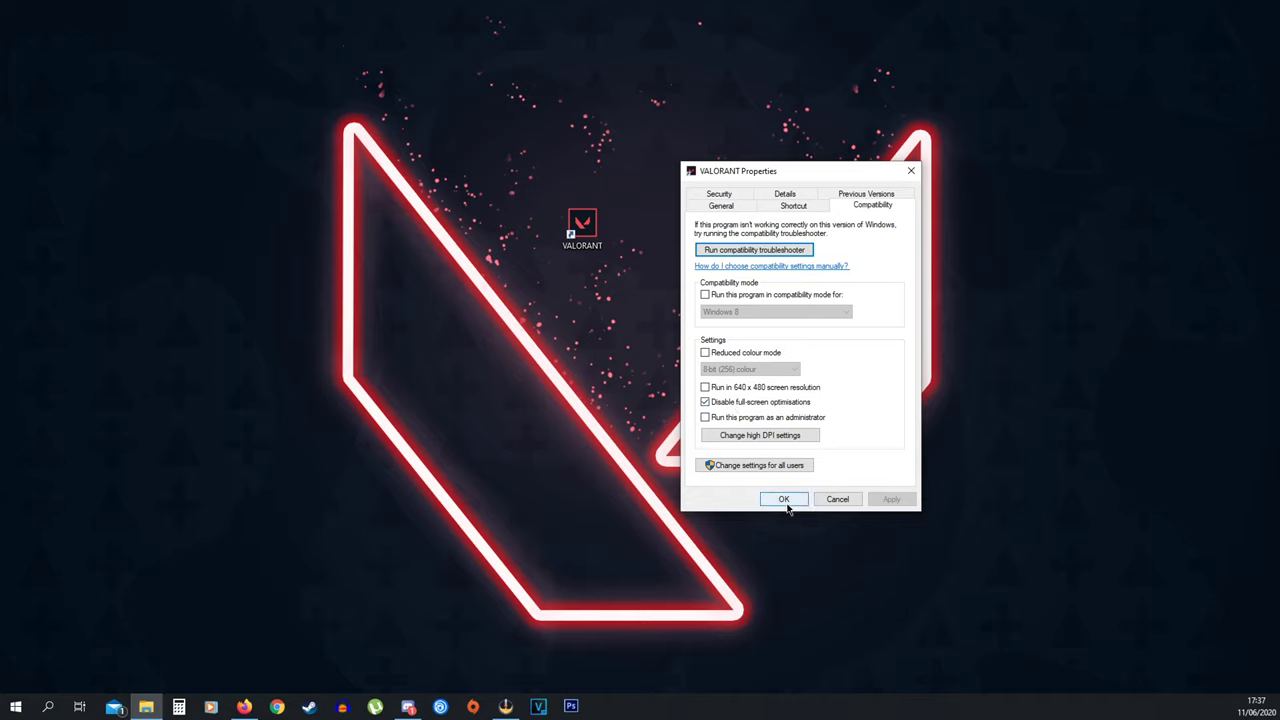
pyautogui.click(784, 499)
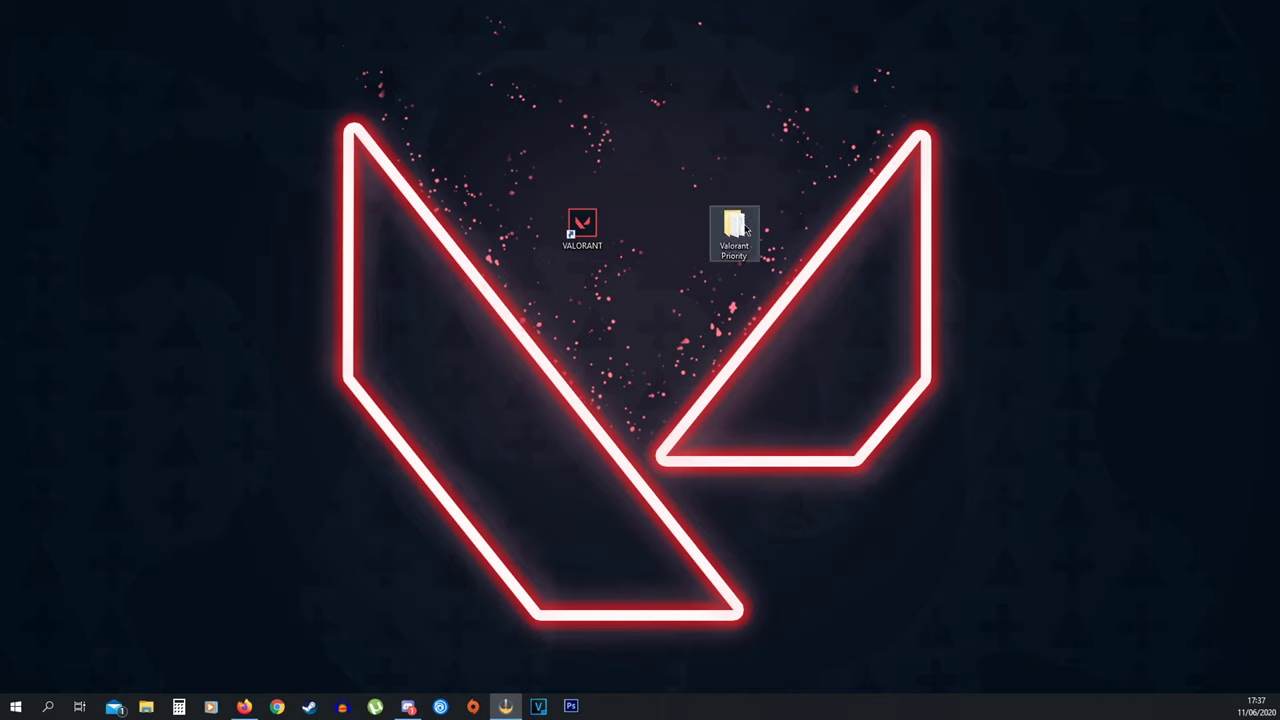
# - Open the Valorant Priority folder on the desktop, inspect ValorantHighPriority.reg in Notepad and close it, then select ValorantNormalPriority.reg
pyautogui.moveTo(745, 215); pyautogui.dragTo(694, 217)
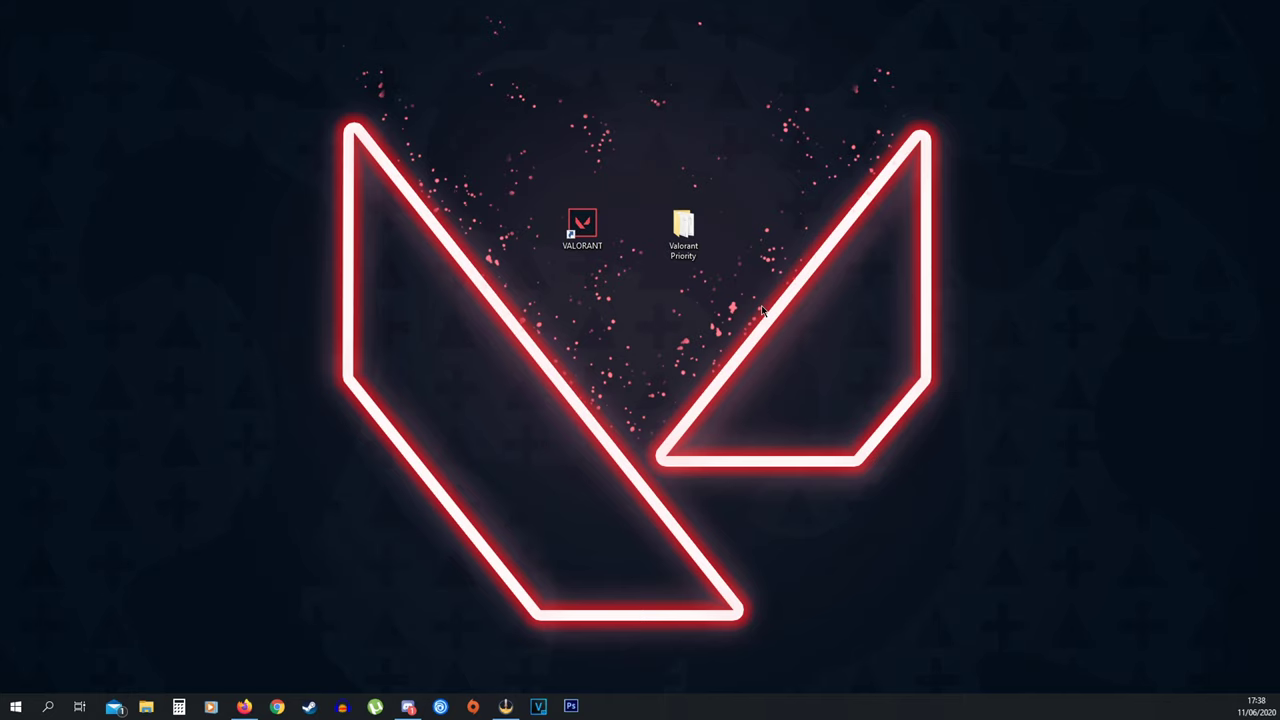
pyautogui.doubleClick(684, 228)
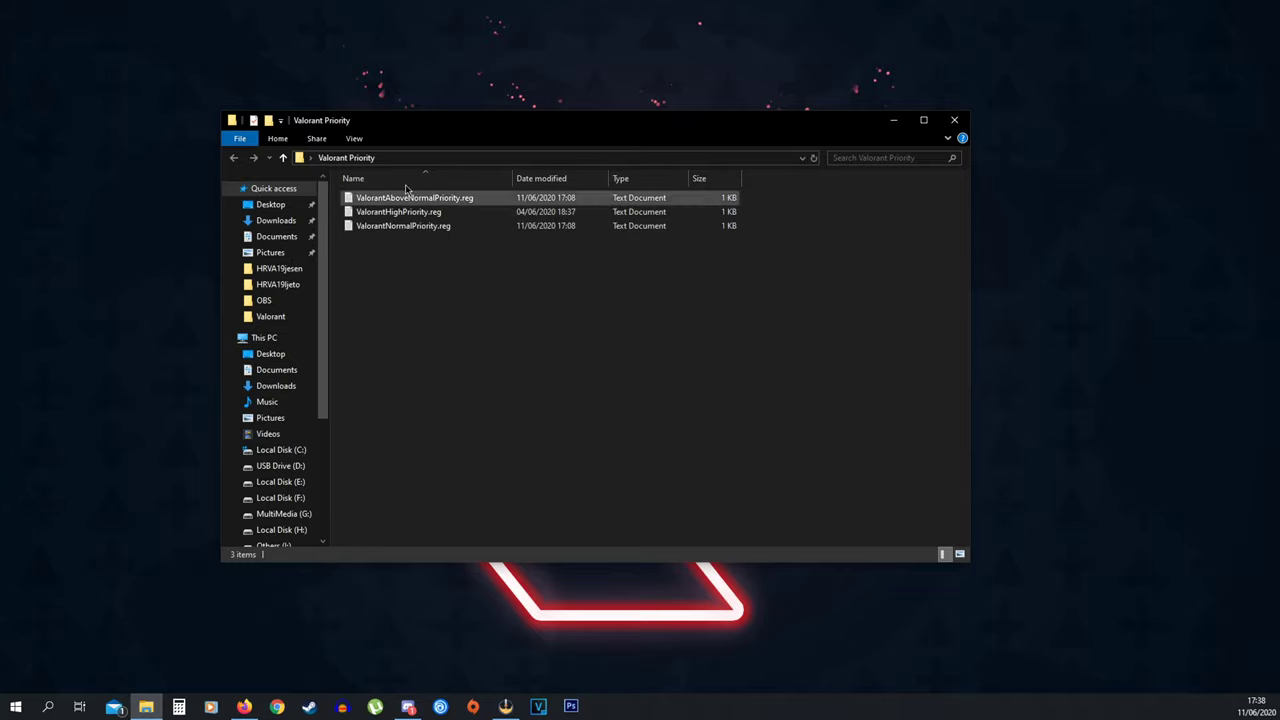
pyautogui.doubleClick(384, 212)
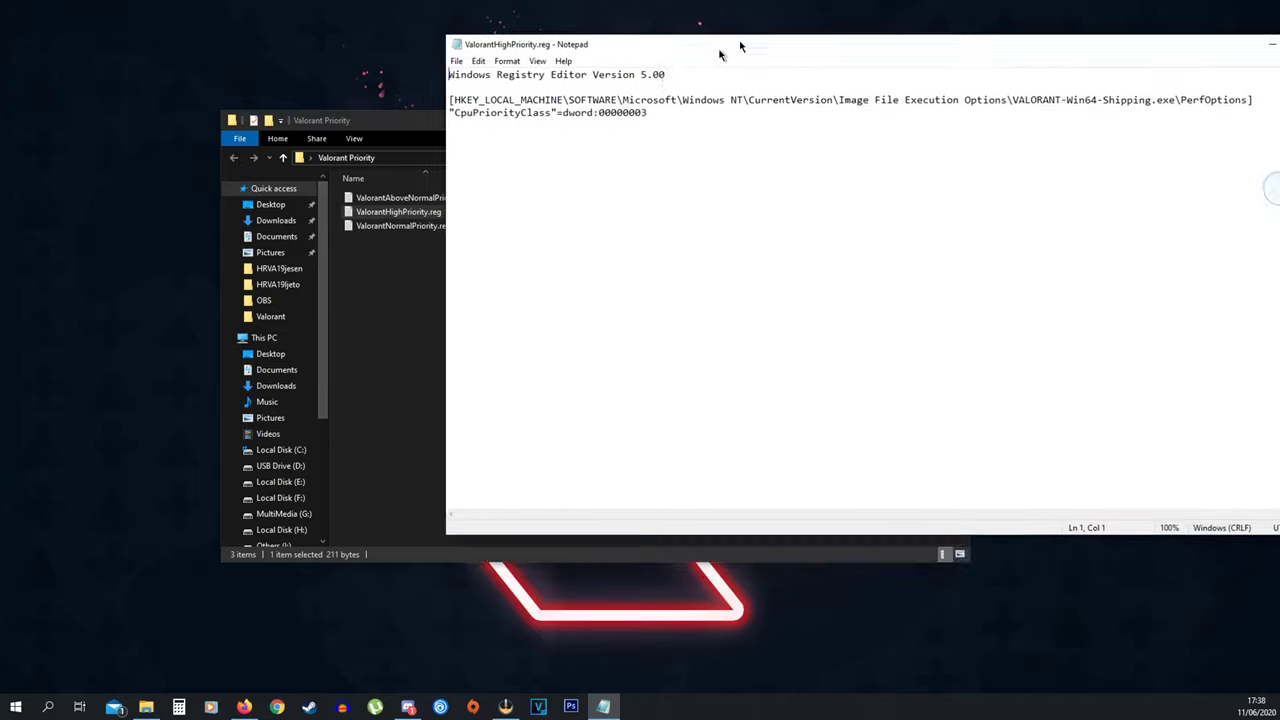
pyautogui.moveTo(740, 49); pyautogui.dragTo(543, 129)
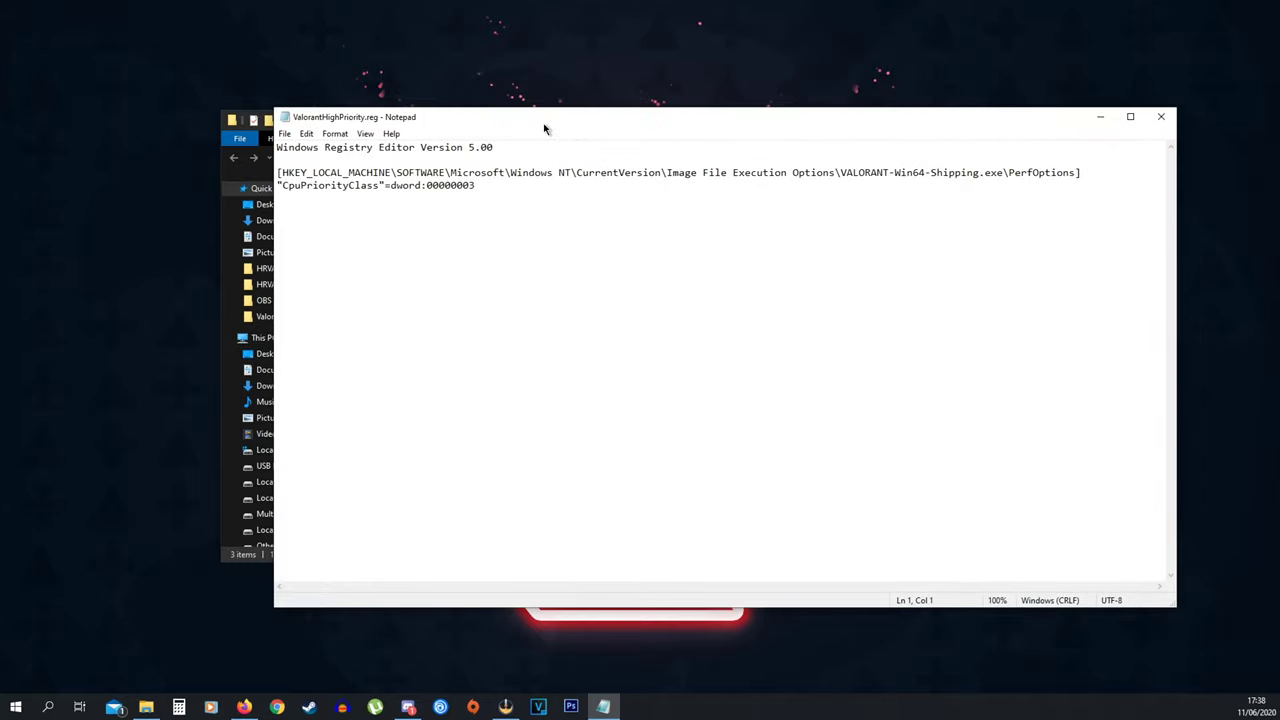
pyautogui.click(1162, 120)
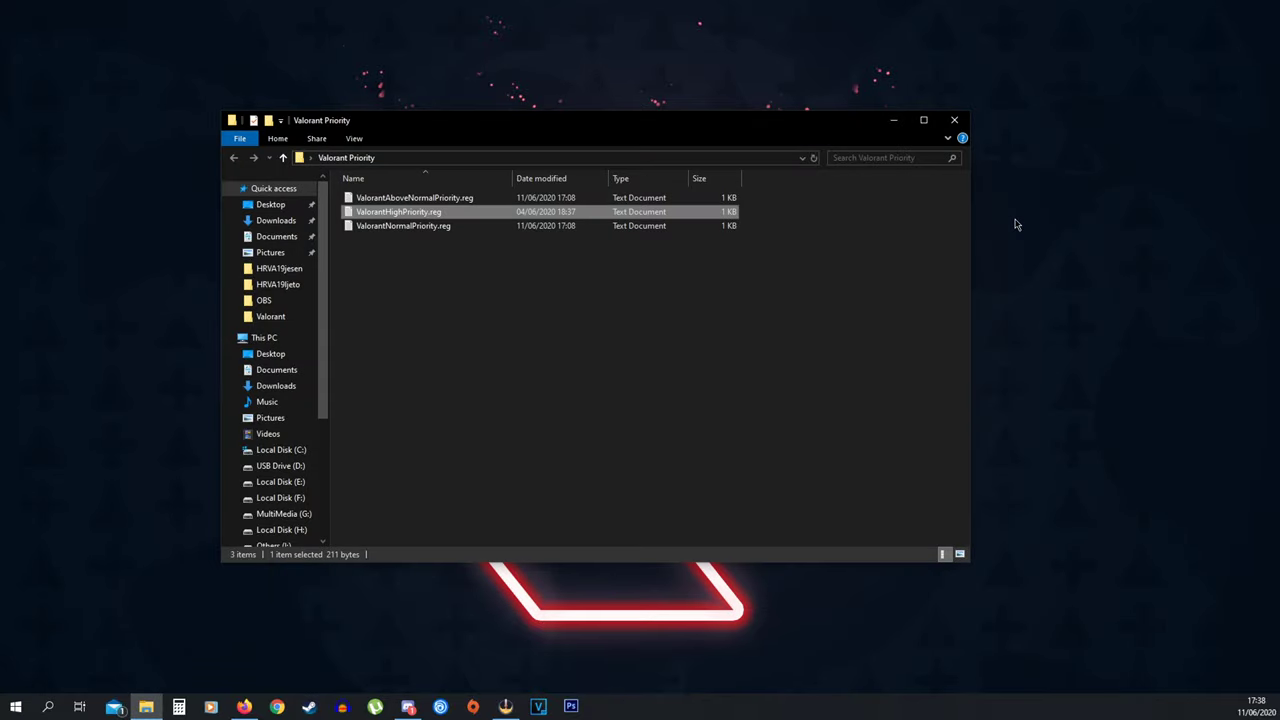
pyautogui.click(505, 226)
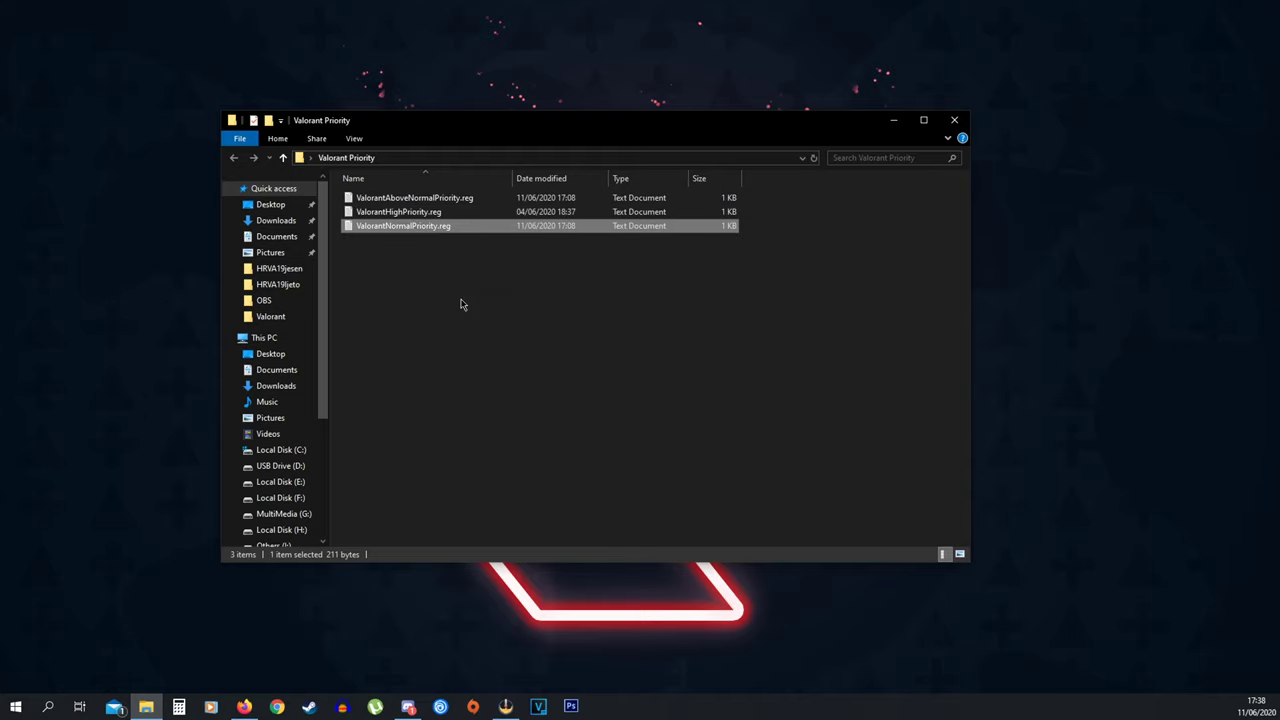
pyautogui.click(465, 306)
pyautogui.moveTo(477, 398); pyautogui.dragTo(490, 202)
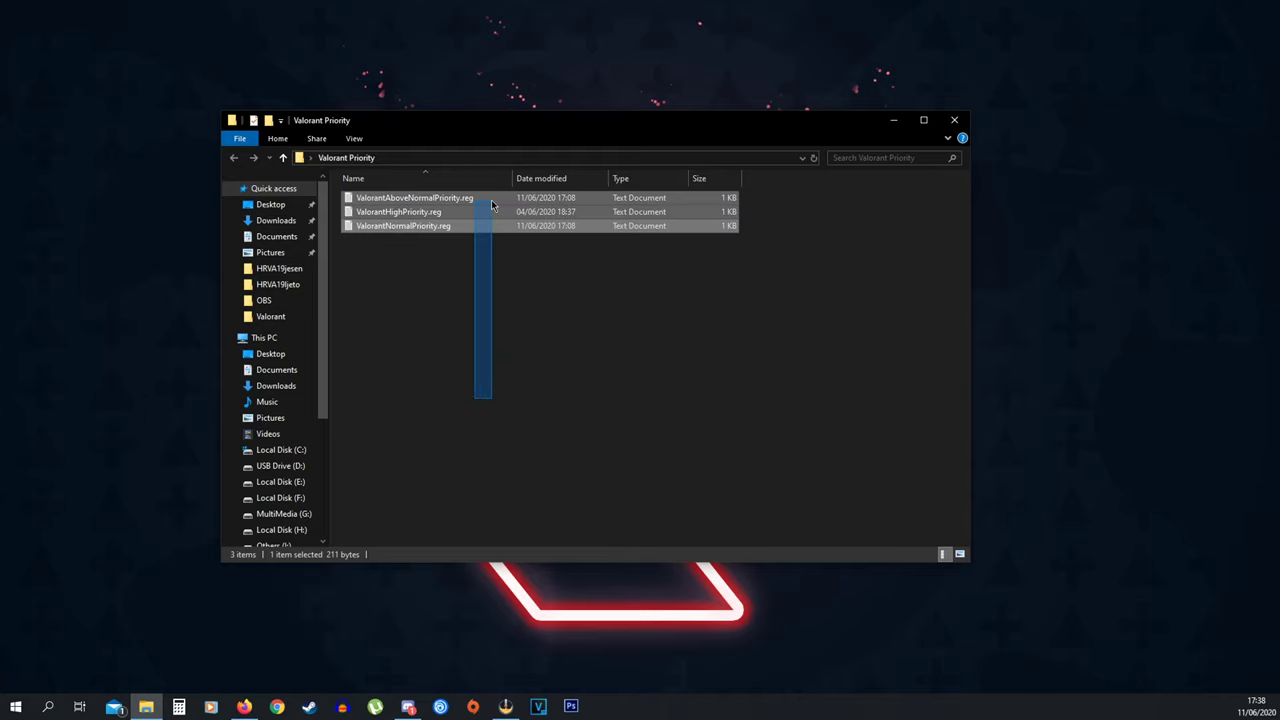
pyautogui.click(560, 298)
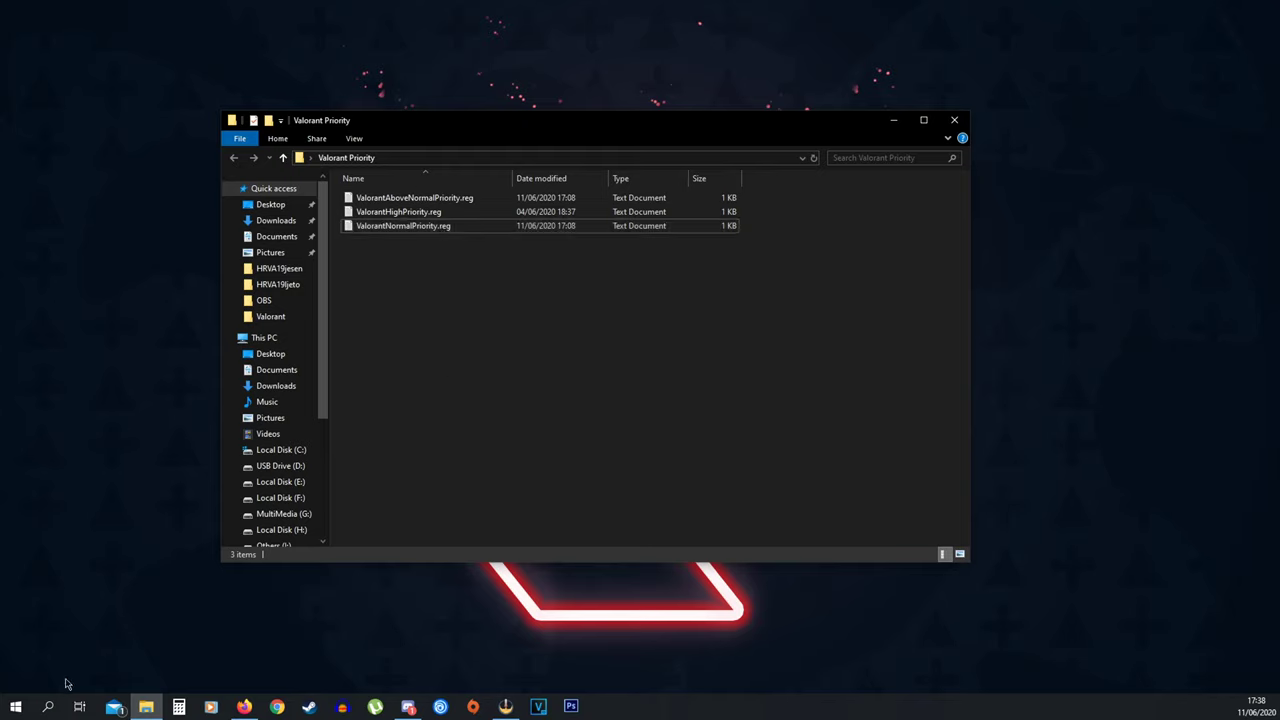
# - Search Windows for "regis", open Registry Editor and start importing a registry file
pyautogui.click(50, 707)
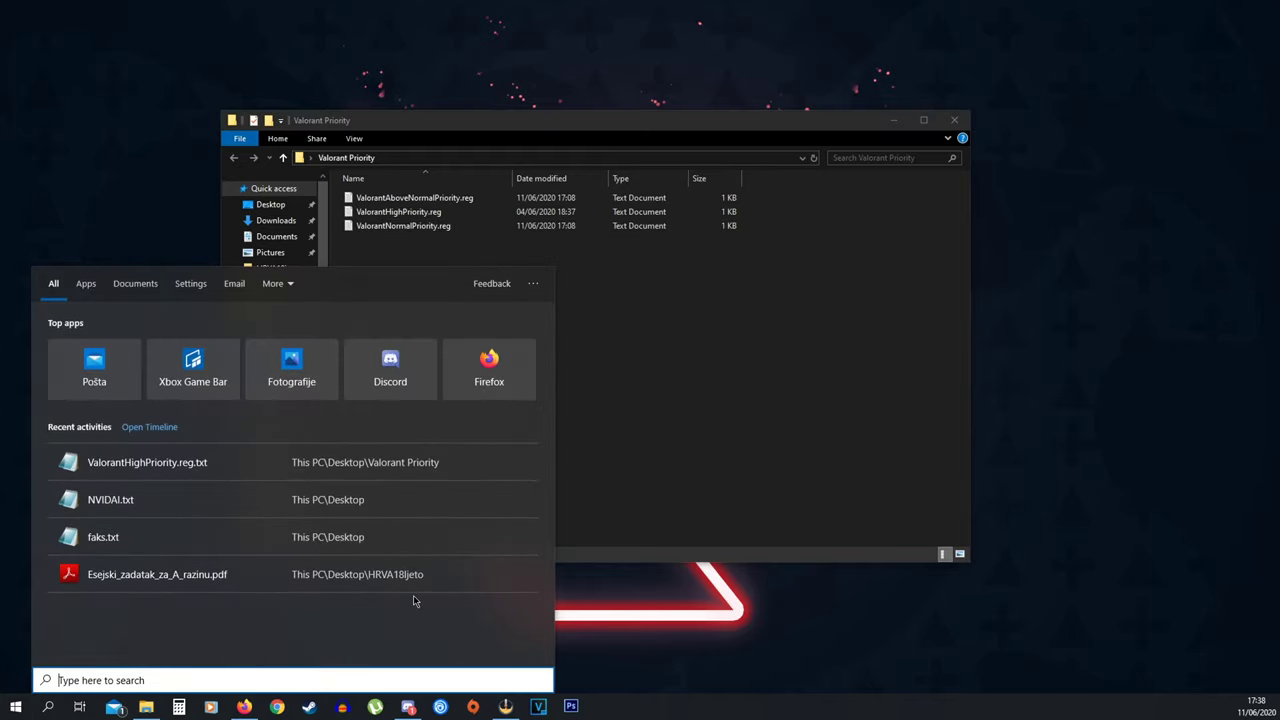
pyautogui.write('regis')
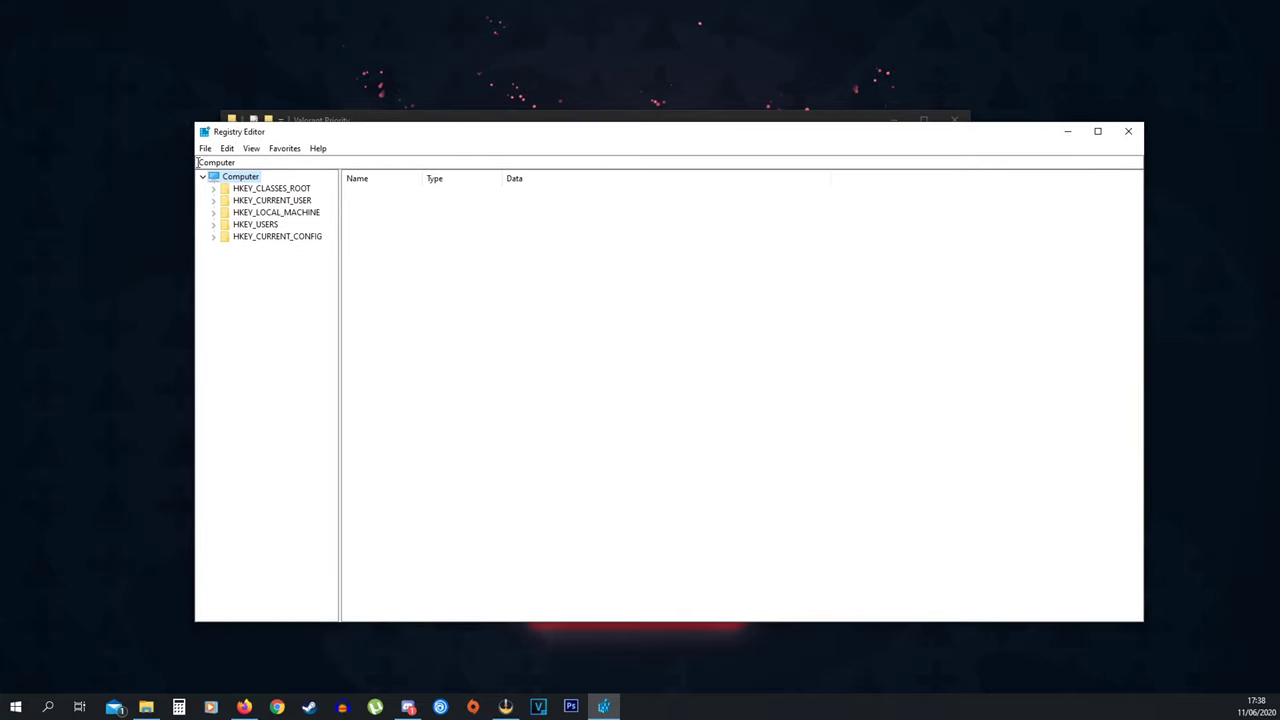
pyautogui.click(206, 149)
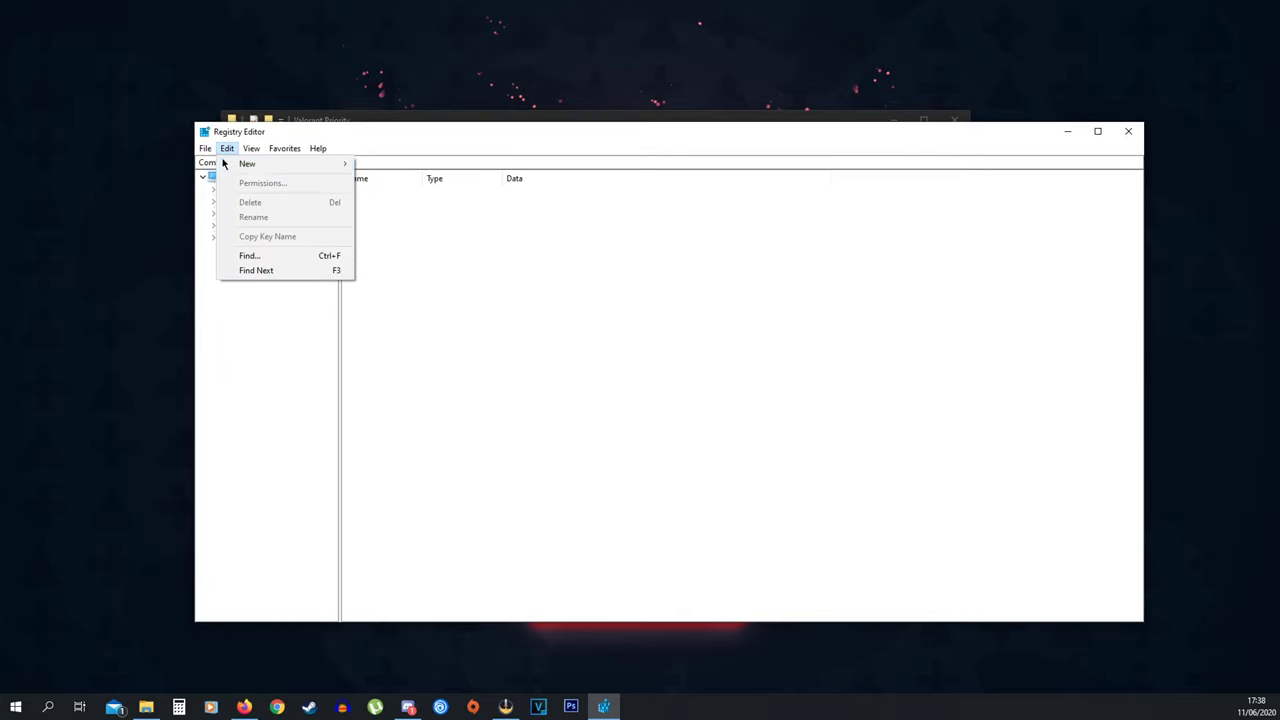
pyautogui.click(231, 164)
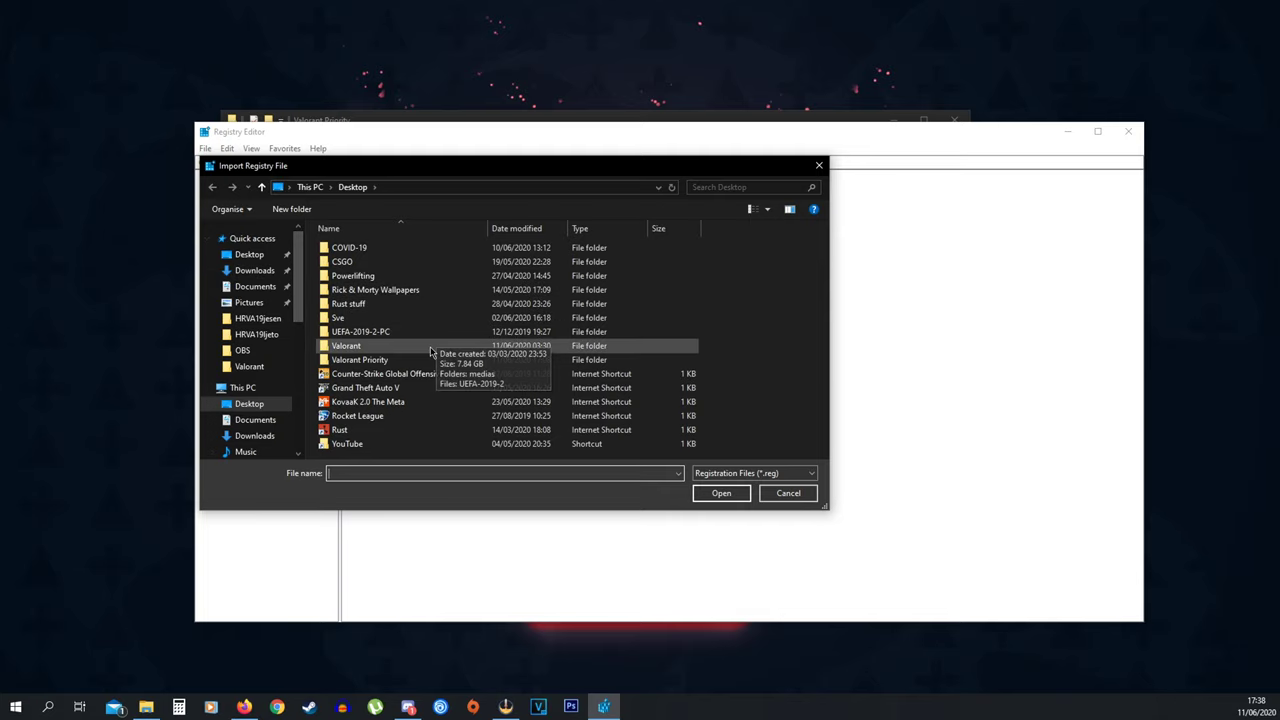
# - Browse to the Desktop's Valorant Priority folder for the registry import and set the file type filter to All Files
pyautogui.doubleClick(390, 359)
pyautogui.moveTo(486, 163); pyautogui.dragTo(624, 179)
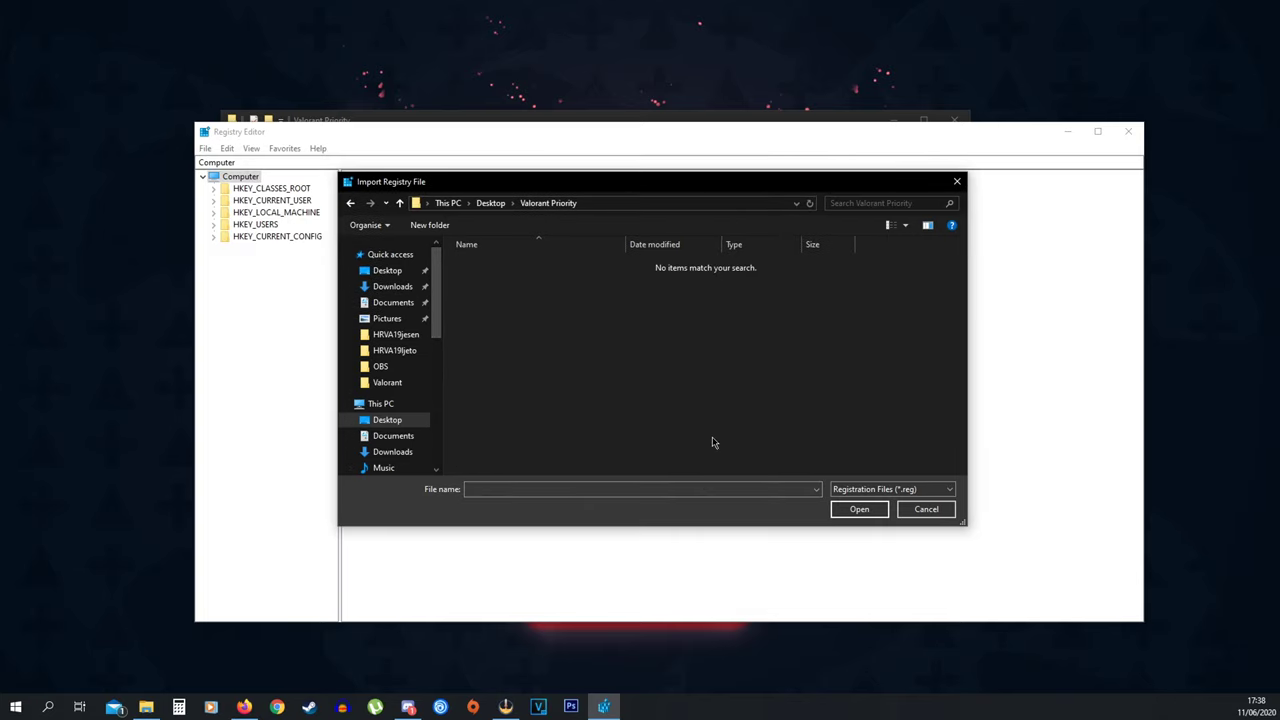
pyautogui.click(870, 490)
pyautogui.click(848, 522)
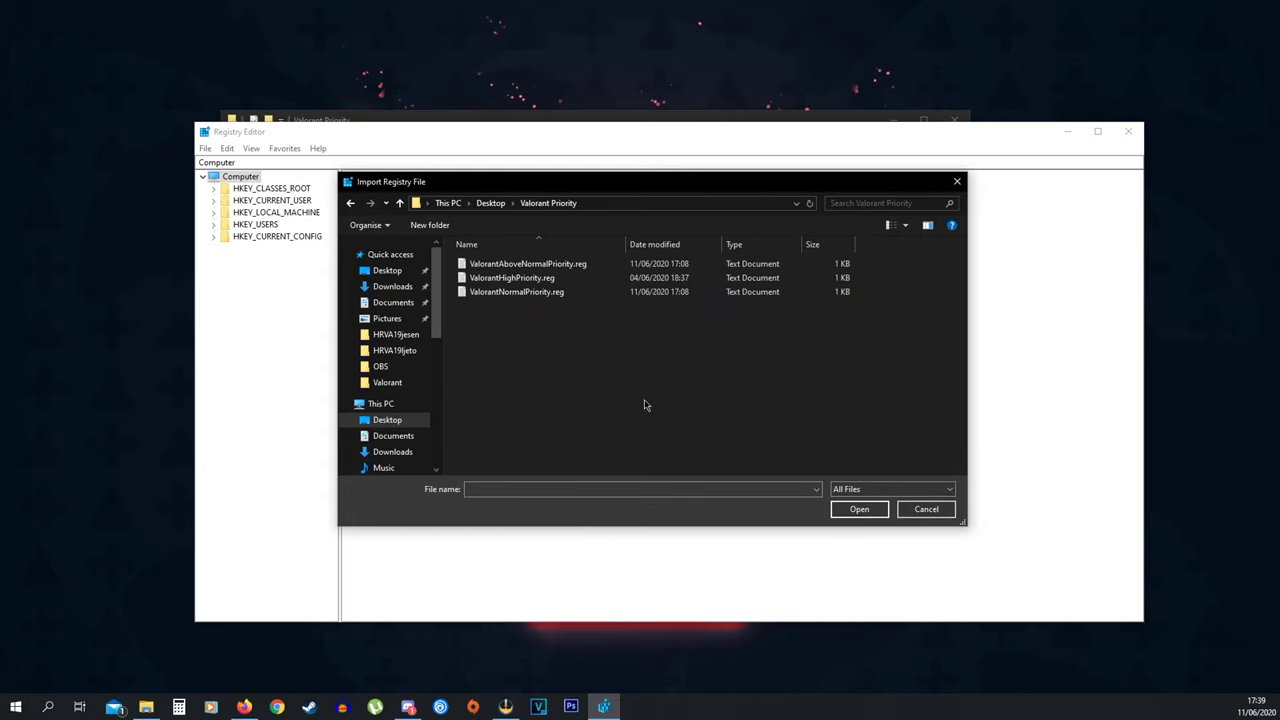
pyautogui.moveTo(627, 183); pyautogui.dragTo(682, 200)
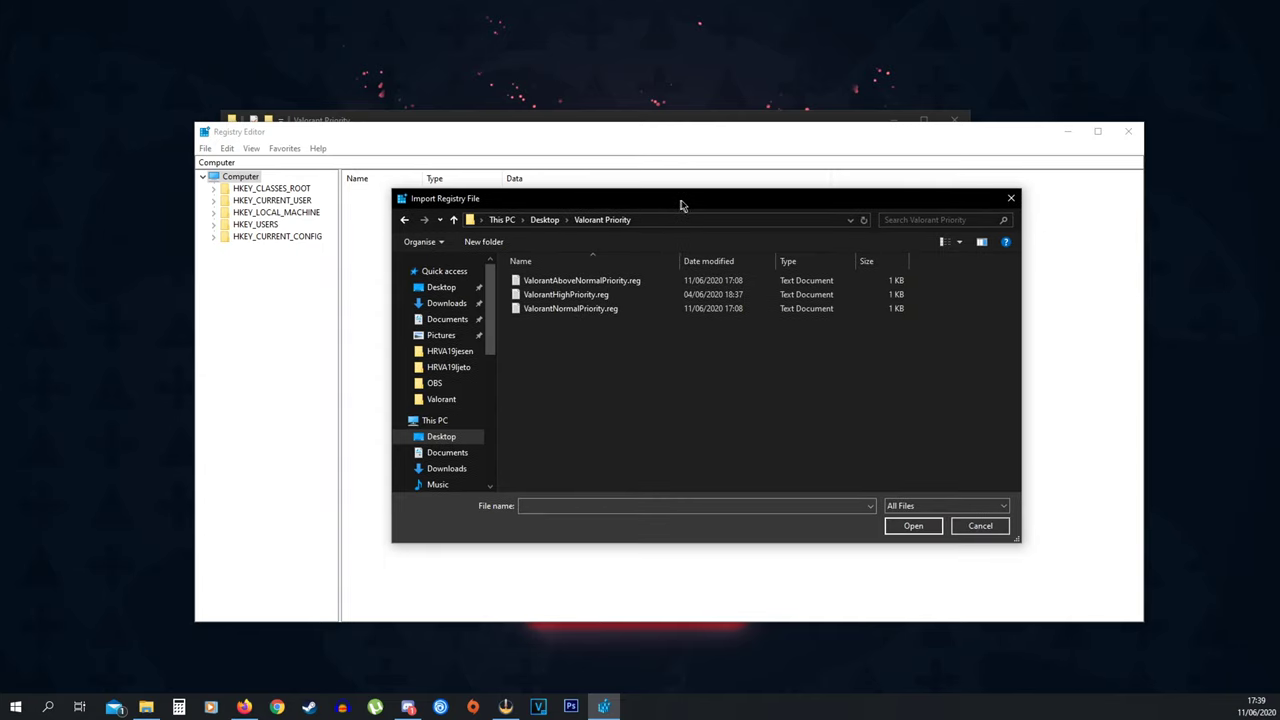
# - Import ValorantHighPriority.reg into the registry, then close Registry Editor and the Valorant Priority folder
pyautogui.click(639, 298)
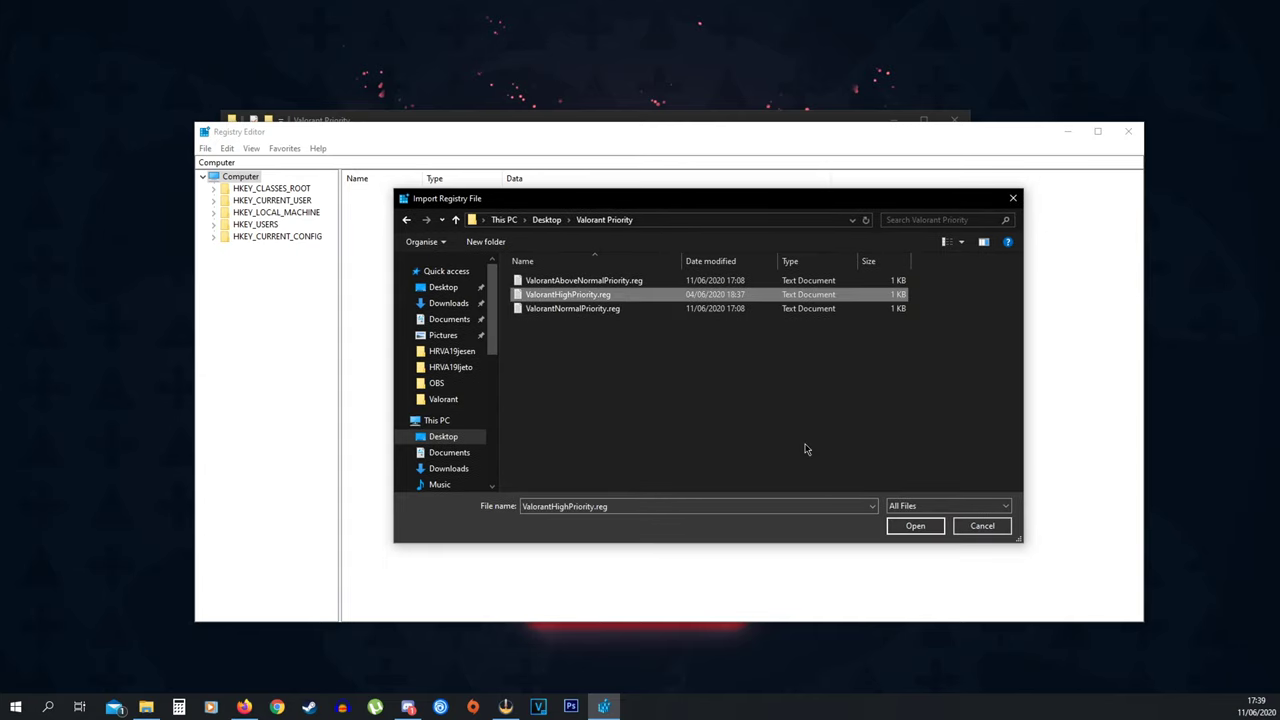
pyautogui.click(909, 527)
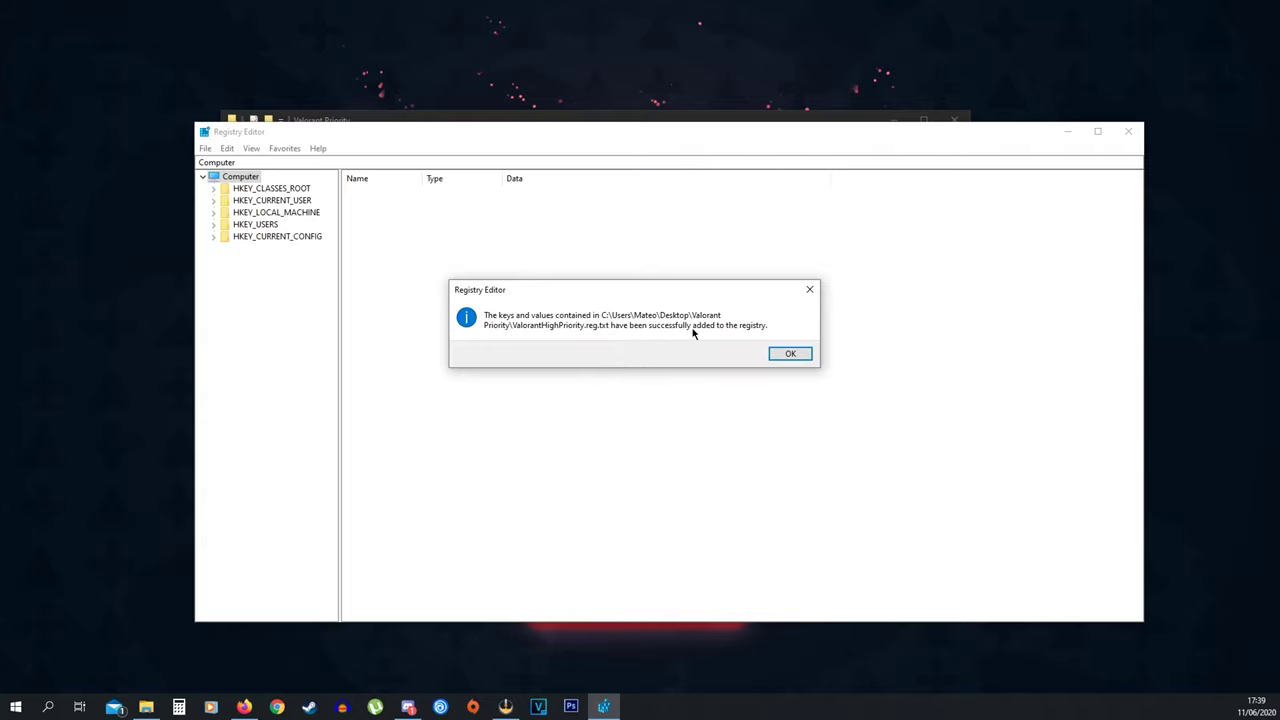
pyautogui.click(790, 355)
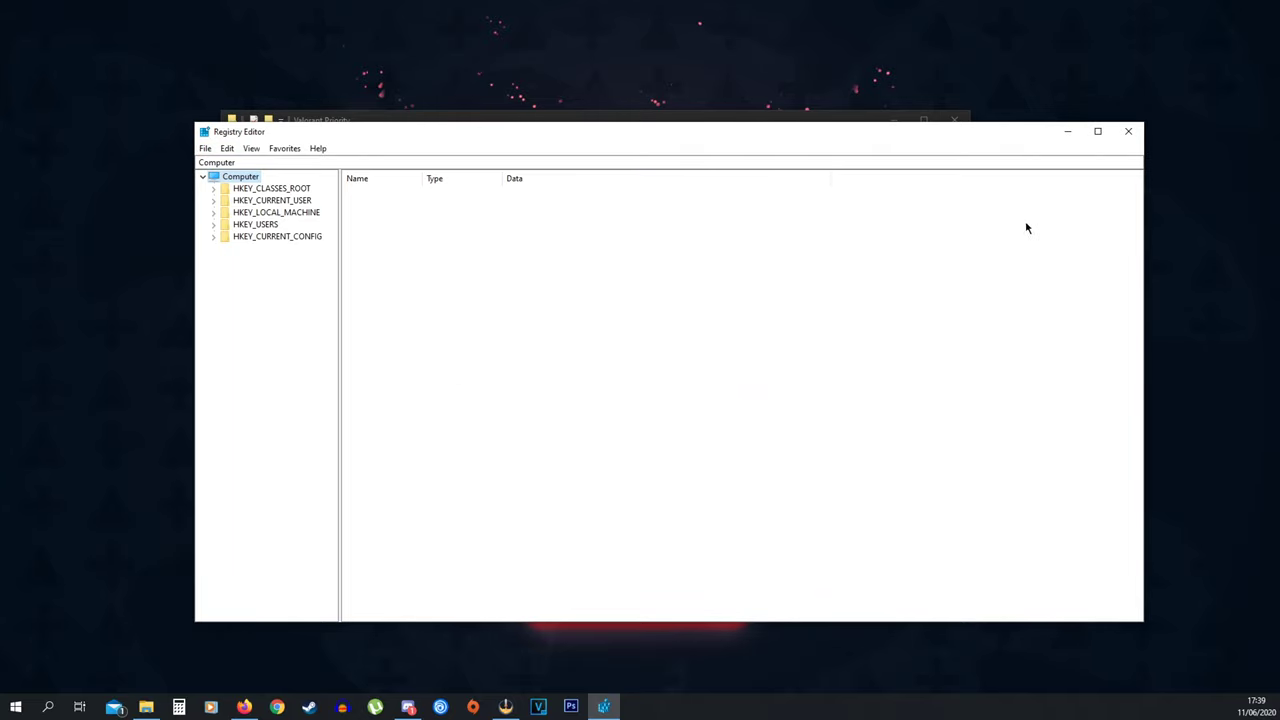
pyautogui.click(1128, 131)
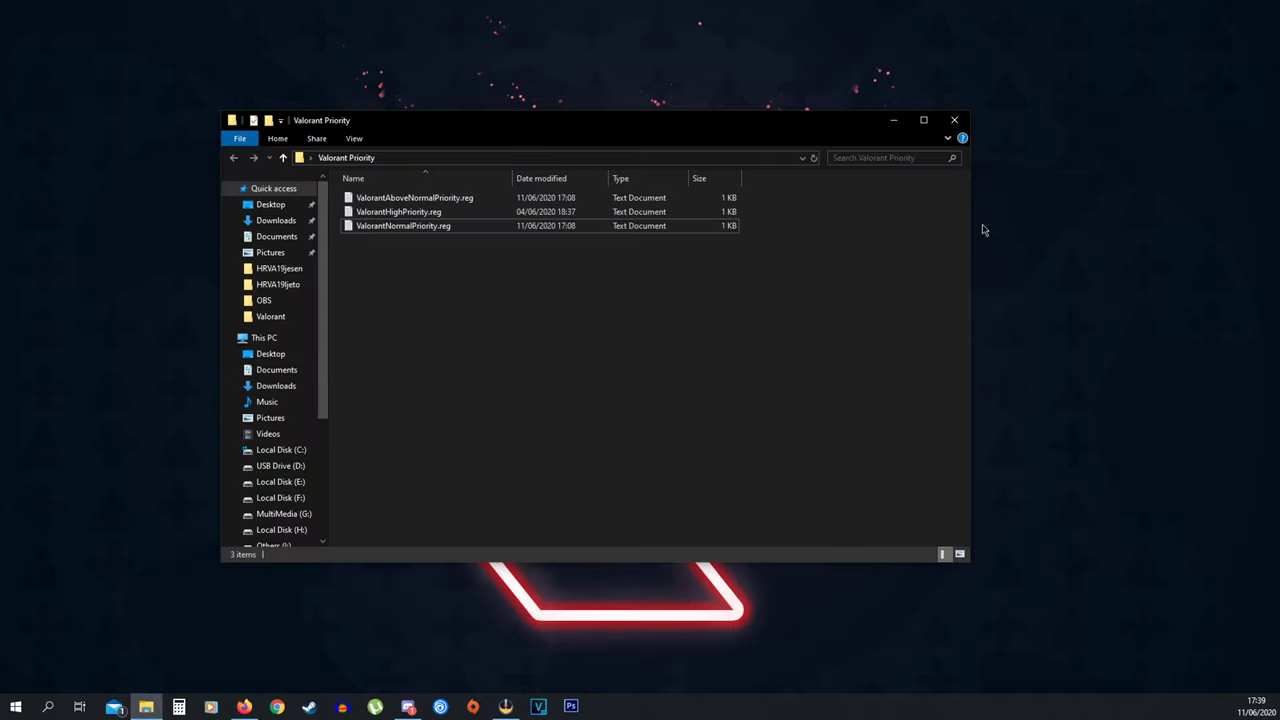
pyautogui.click(954, 120)
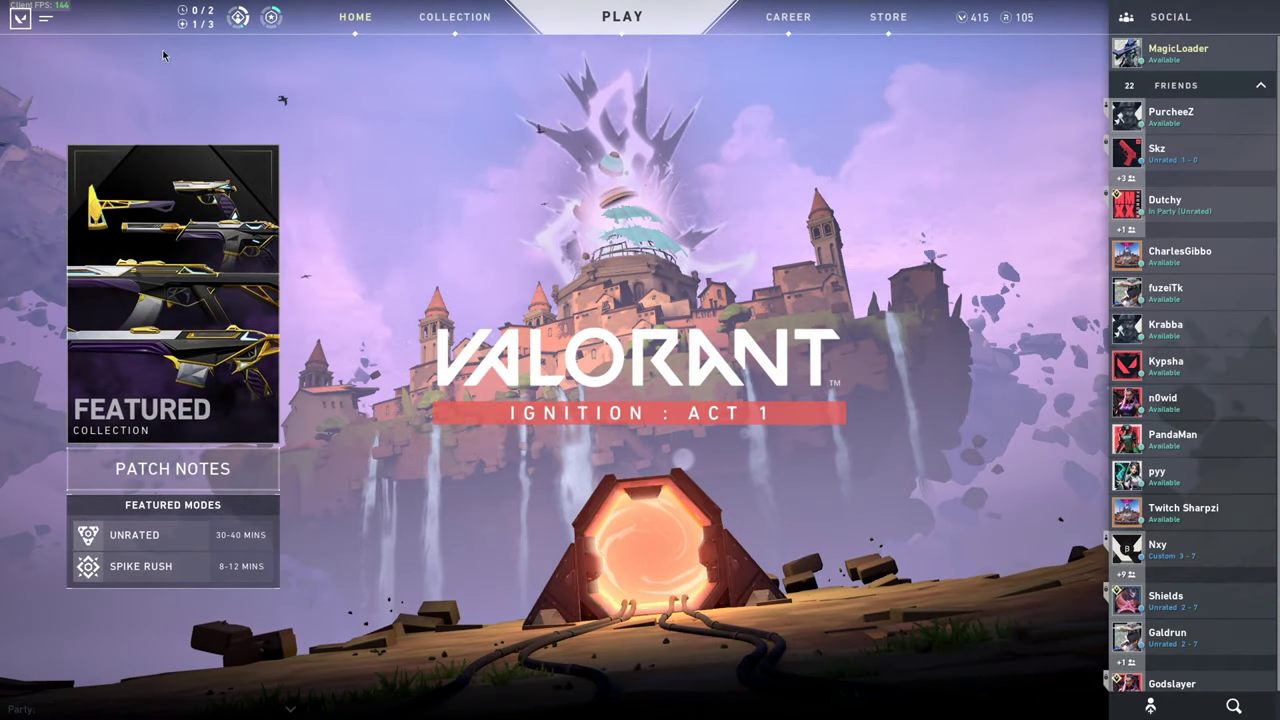
# - Open Valorant's general video settings and select the 1,920 x 1,080 16:9 (144Hz) resolution
pyautogui.click(45, 17)
pyautogui.click(62, 68)
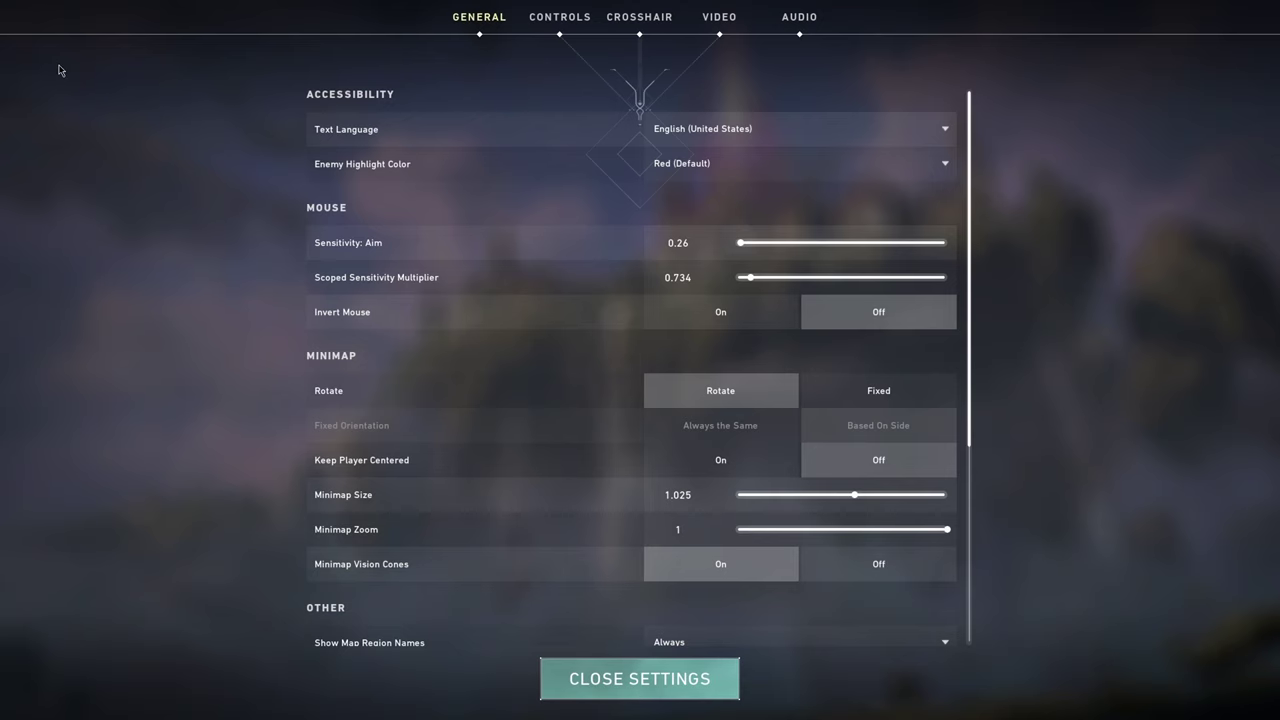
pyautogui.click(705, 30)
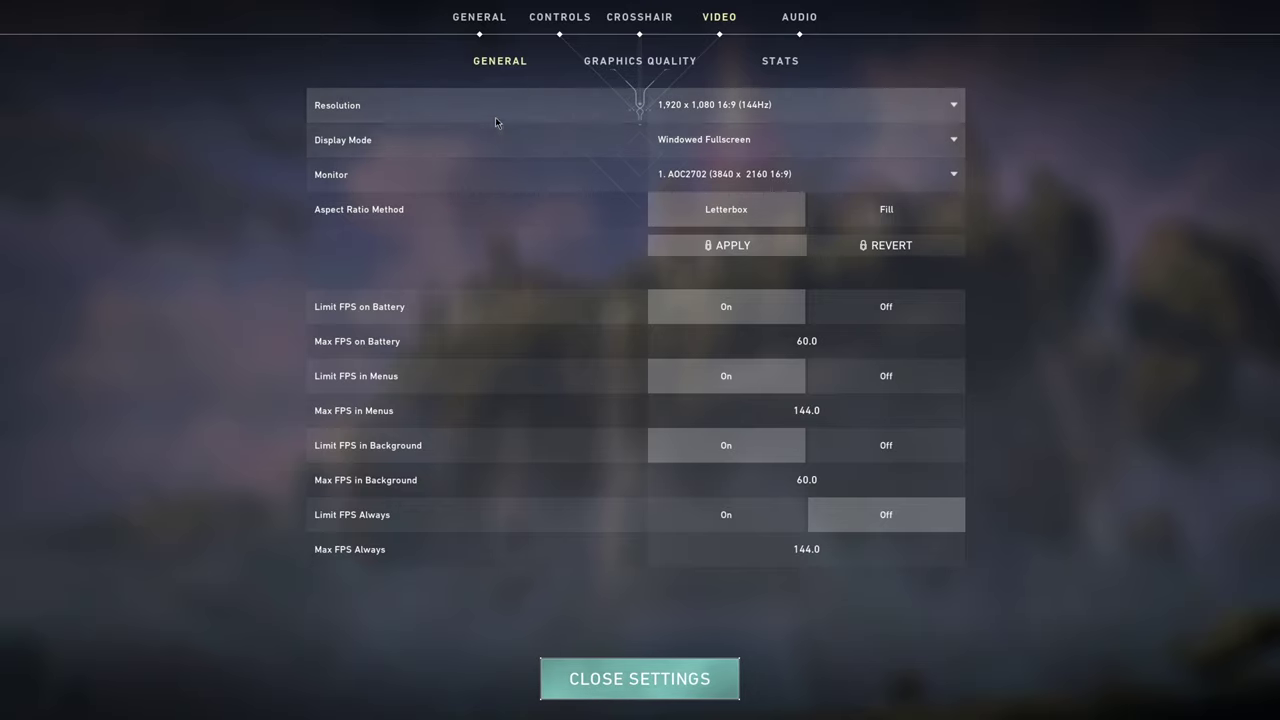
pyautogui.click(786, 106)
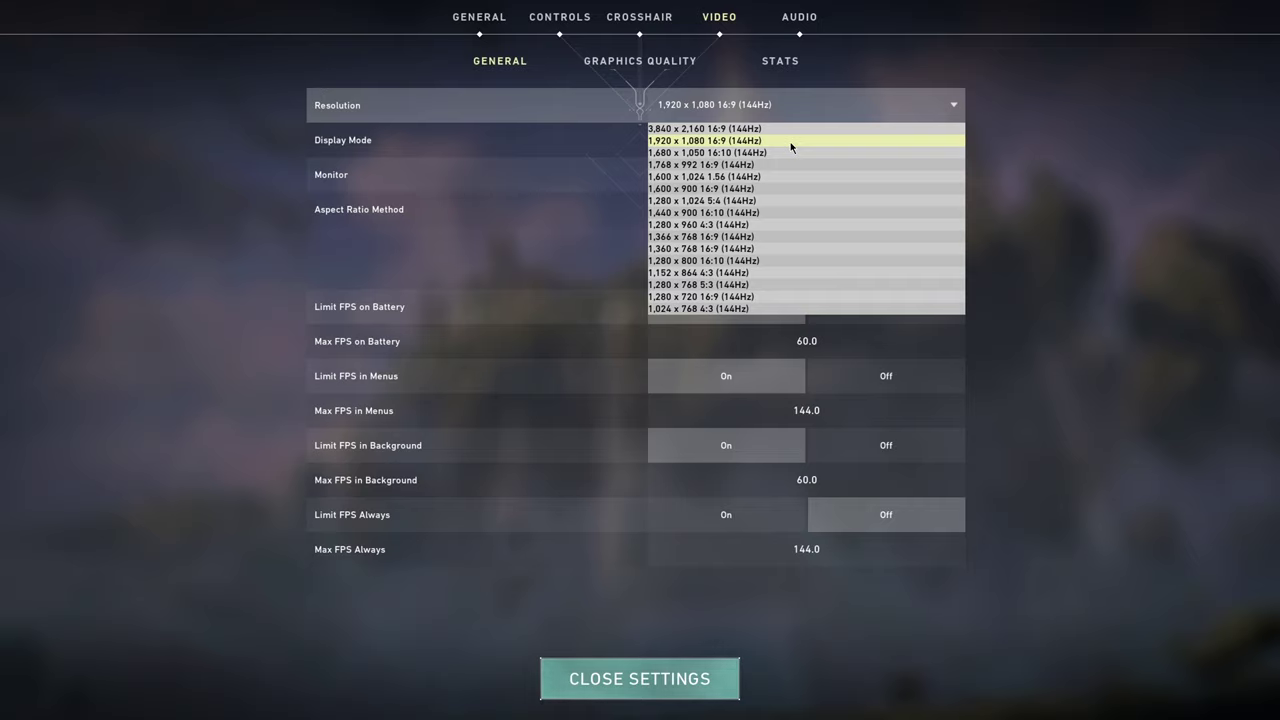
pyautogui.click(790, 141)
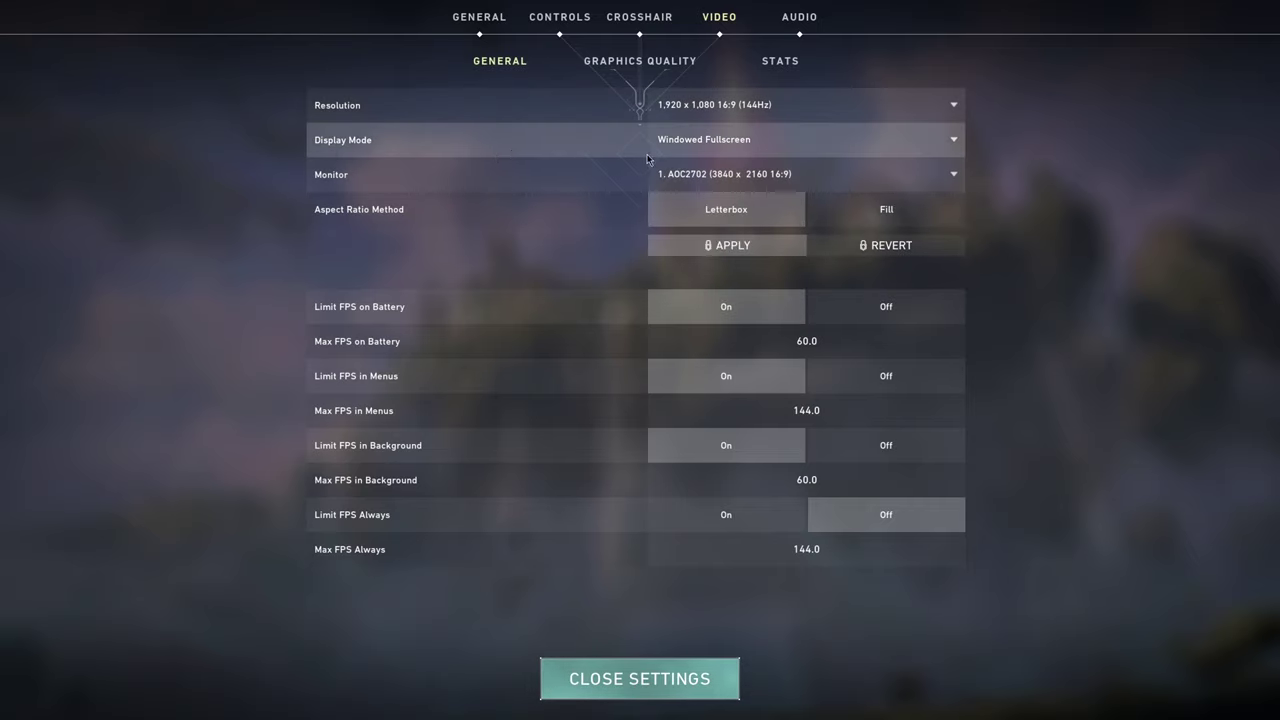
# - Check the available Display Mode and Monitor options in Valorant's general video settings
pyautogui.click(725, 149)
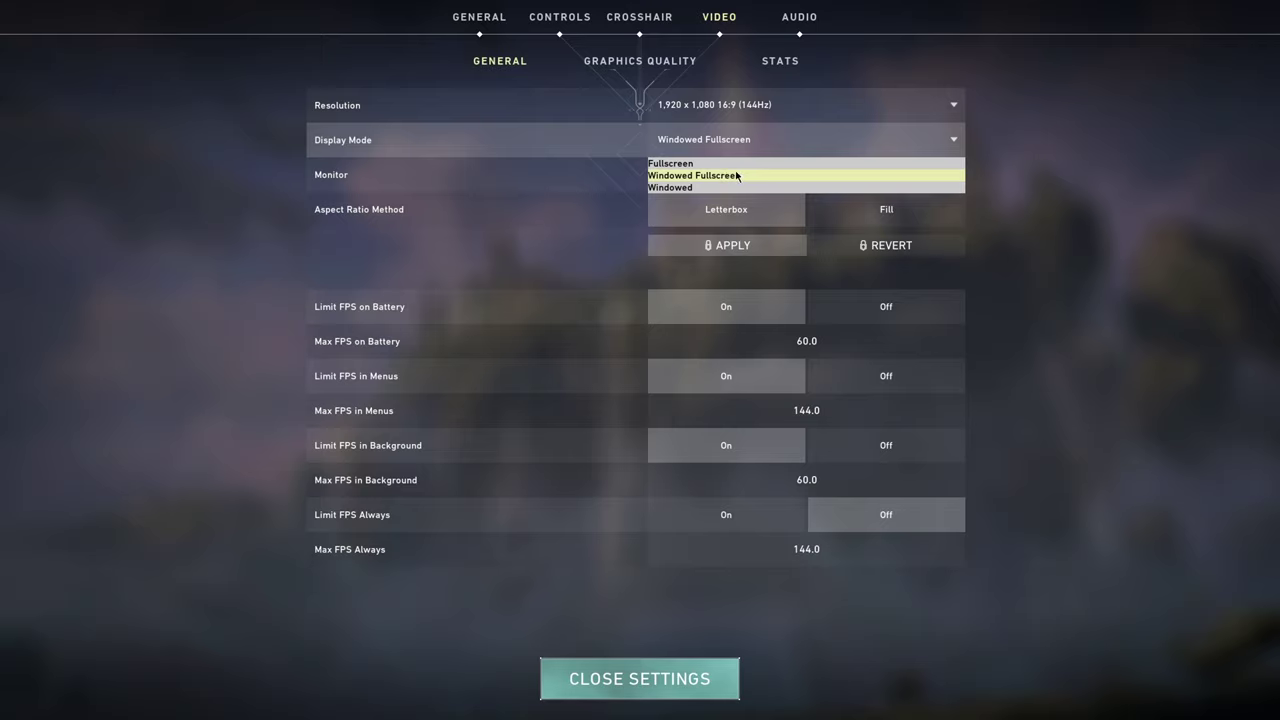
pyautogui.click(1042, 177)
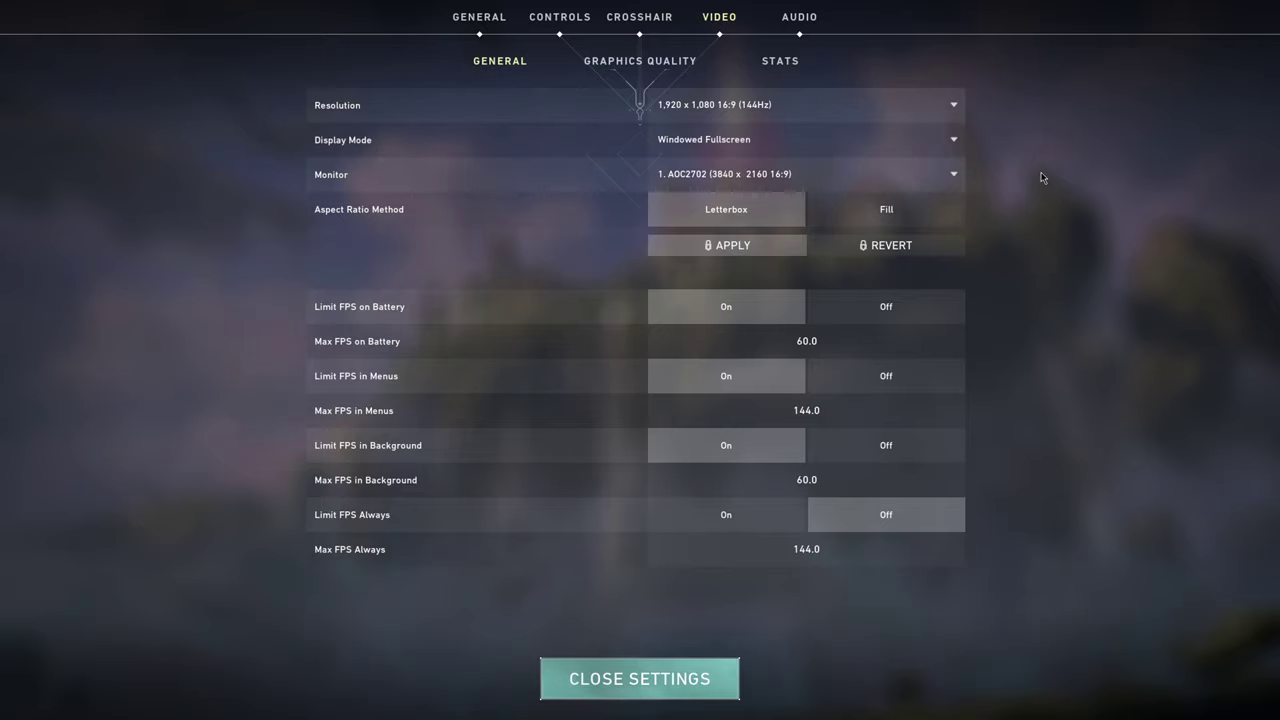
pyautogui.click(847, 151)
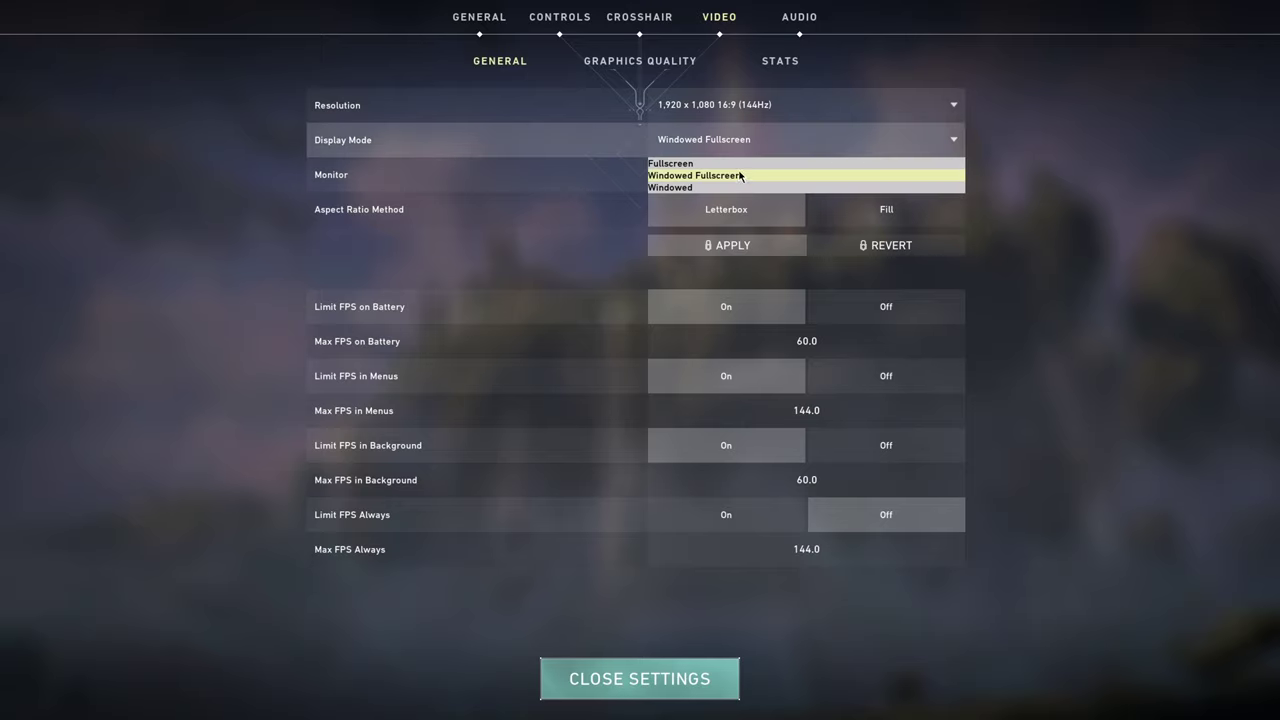
pyautogui.click(1109, 166)
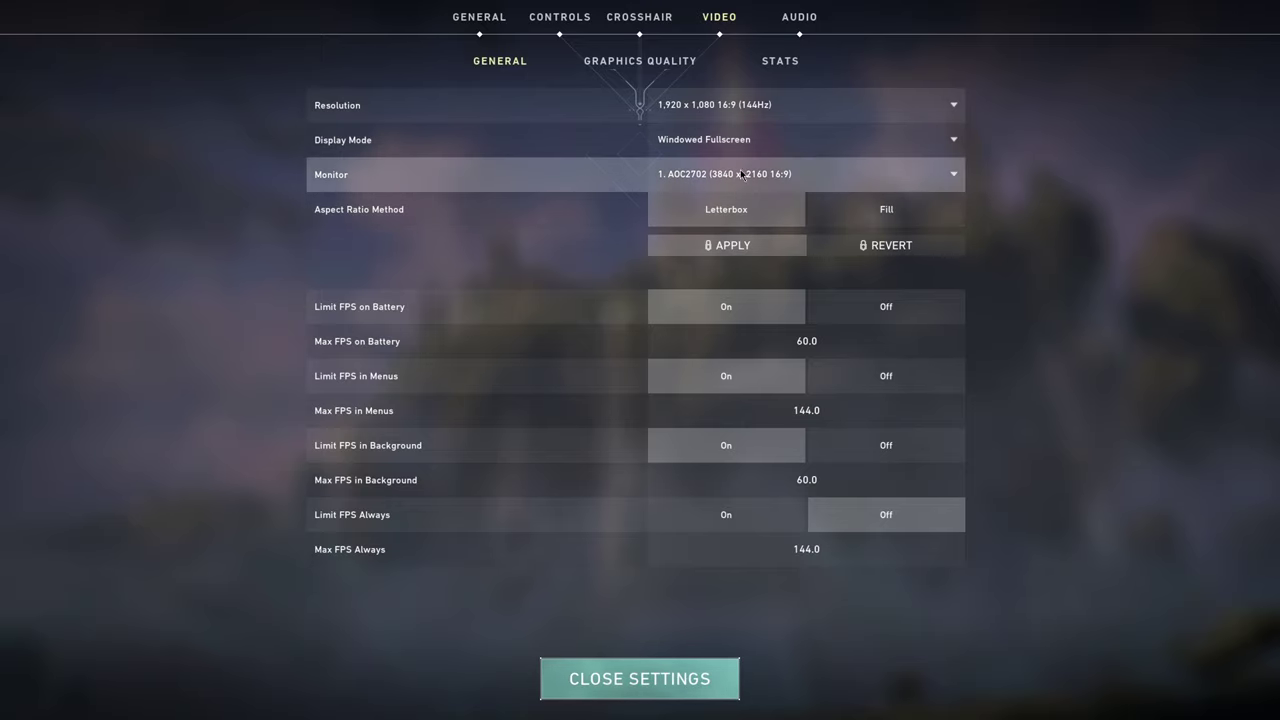
pyautogui.click(840, 178)
pyautogui.click(839, 177)
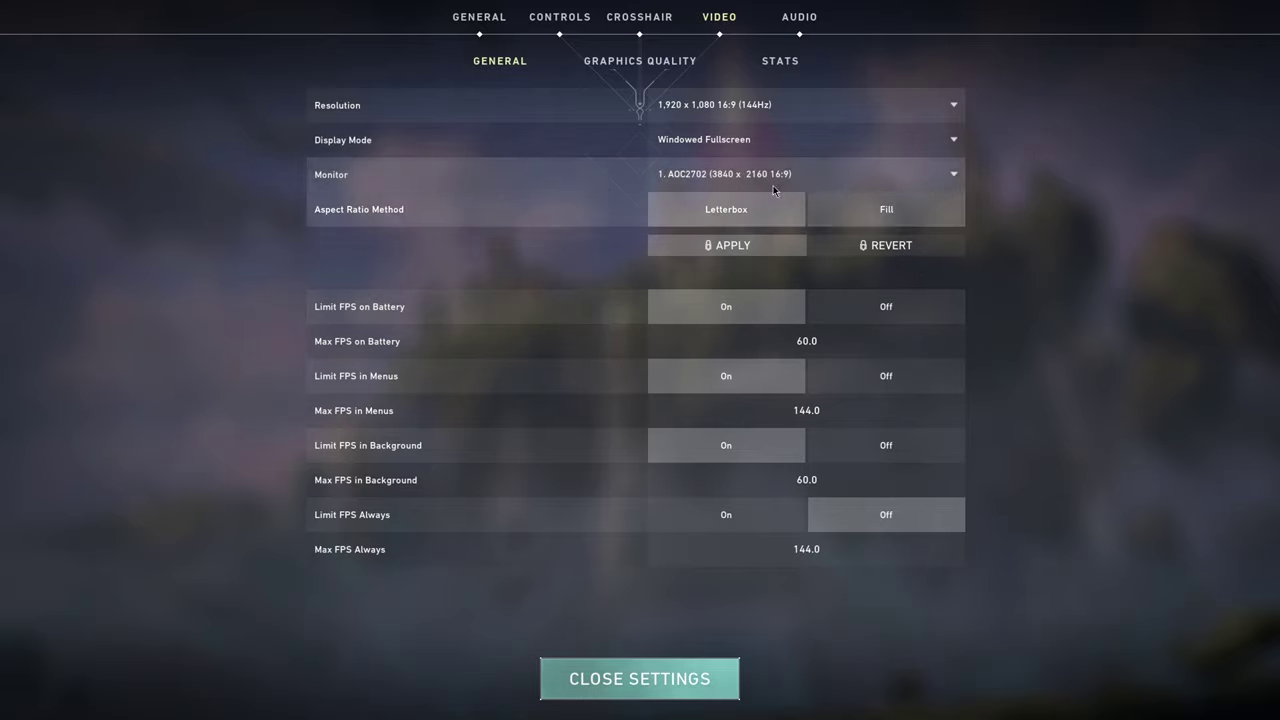
pyautogui.click(735, 179)
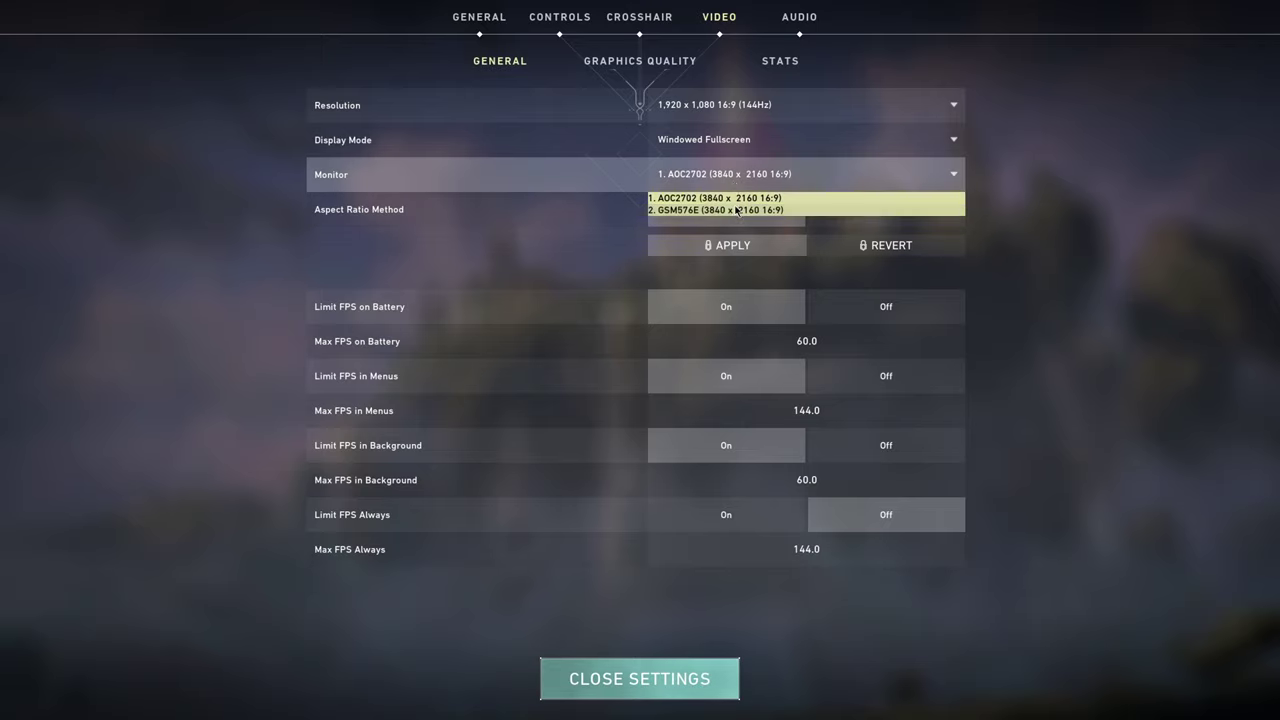
pyautogui.click(784, 170)
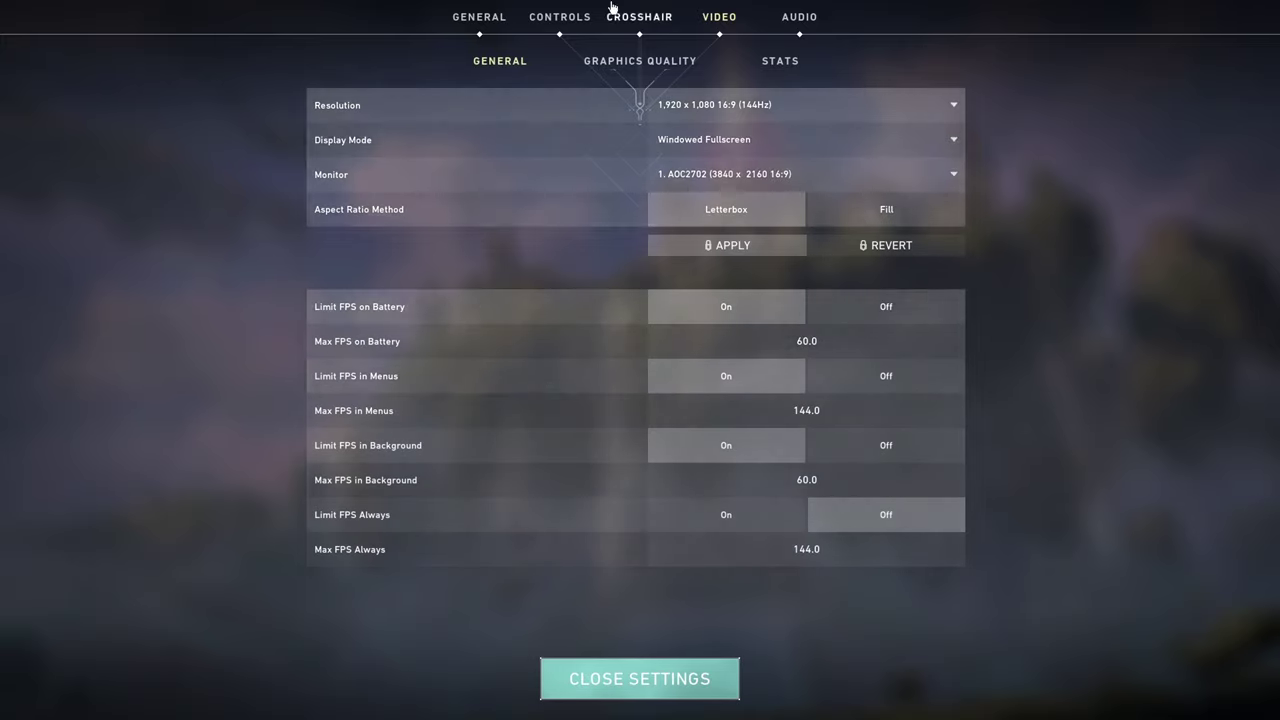
# - Review the graphics quality settings, checking the Anti-Aliasing and Anisotropic Filtering choices and keeping filtering at 2x
pyautogui.click(628, 70)
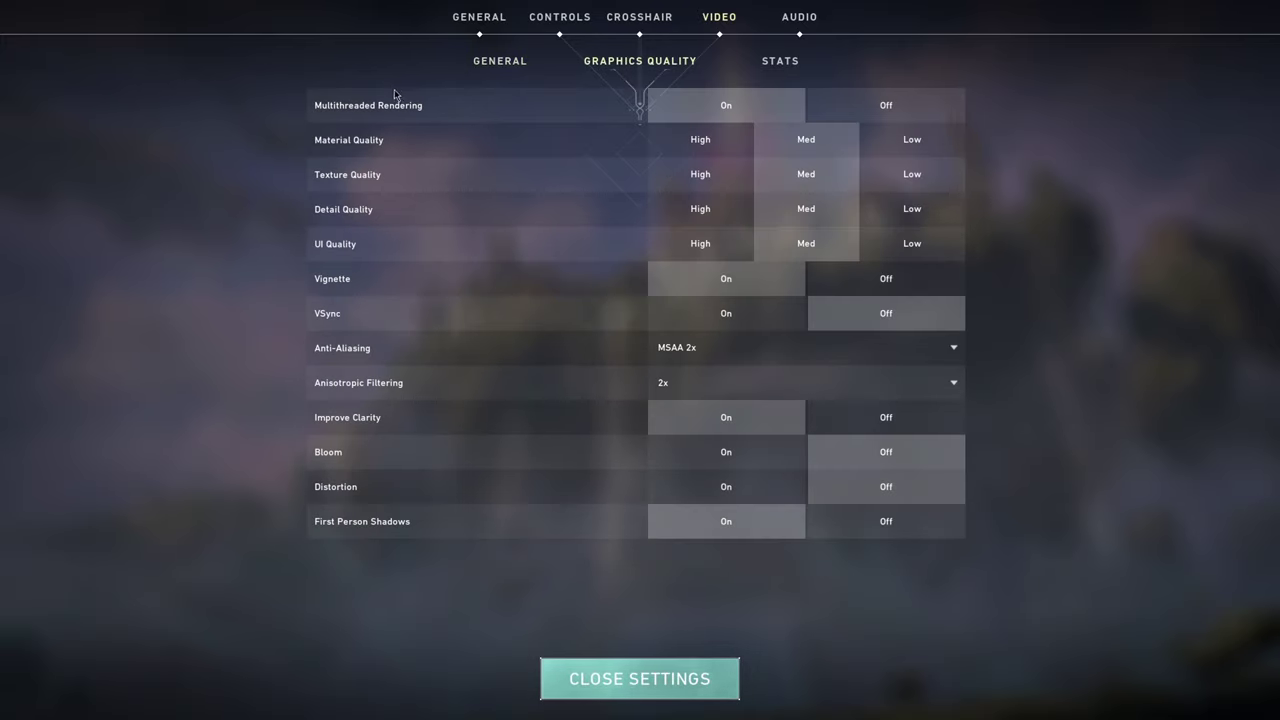
pyautogui.moveTo(446, 106)
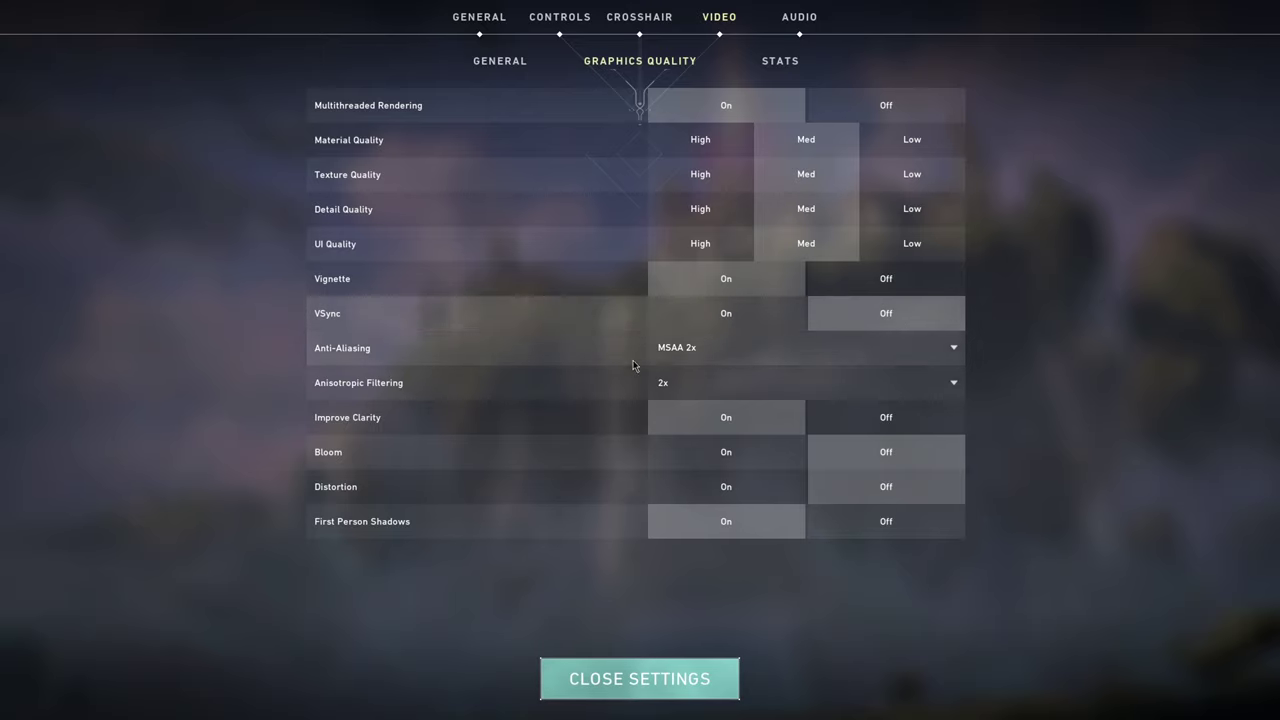
pyautogui.click(799, 354)
pyautogui.click(719, 384)
pyautogui.click(697, 400)
pyautogui.click(708, 394)
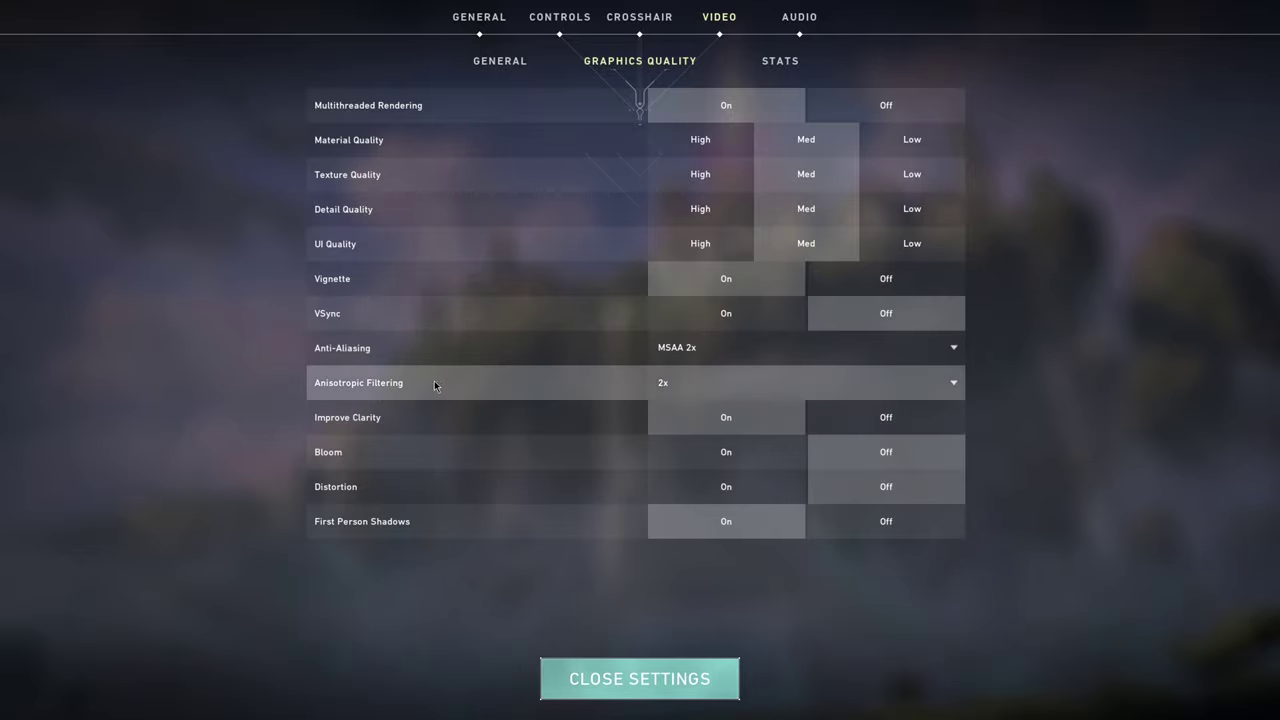
pyautogui.click(727, 392)
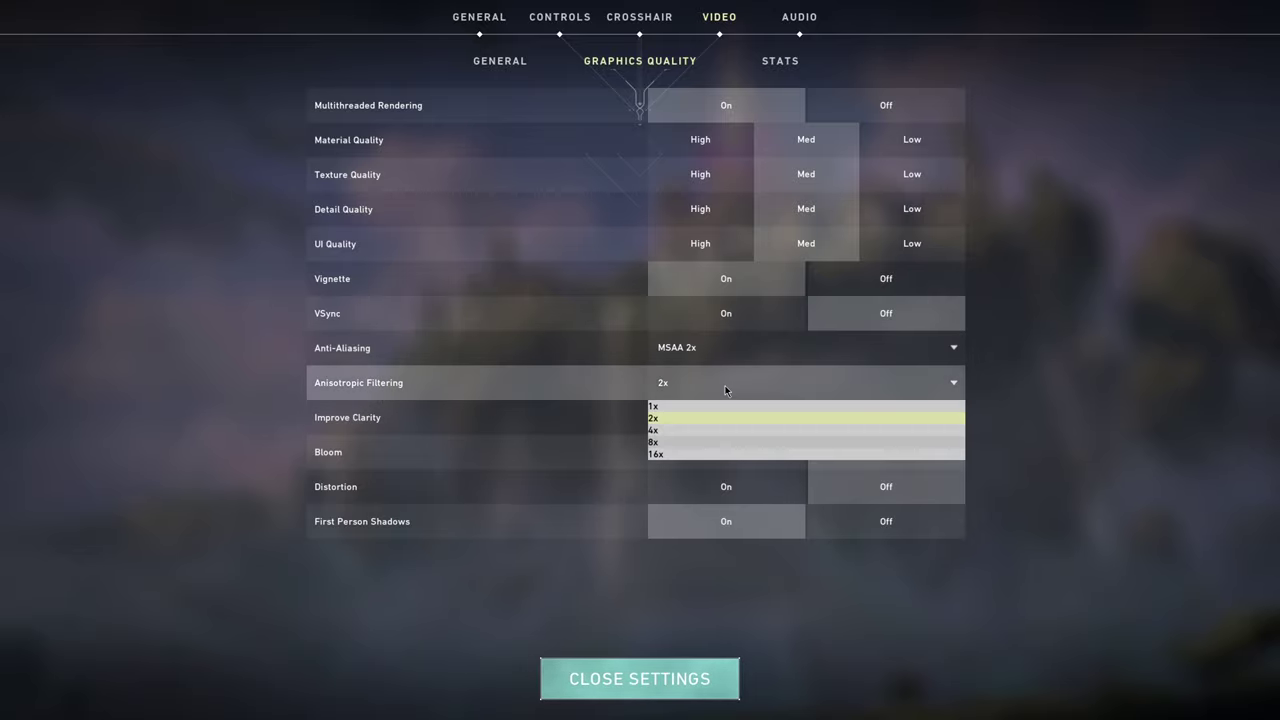
pyautogui.click(668, 422)
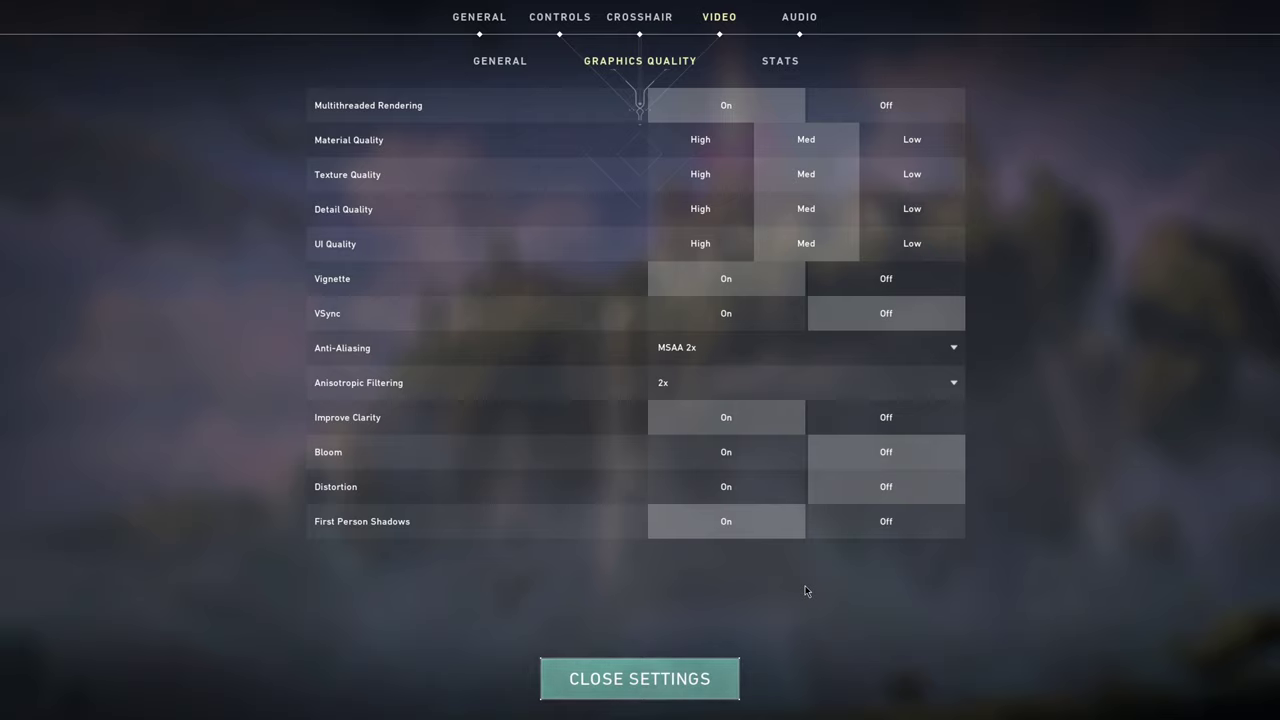
# - Review the video stats display options and graphics quality settings, then return to the general video settings
pyautogui.click(757, 60)
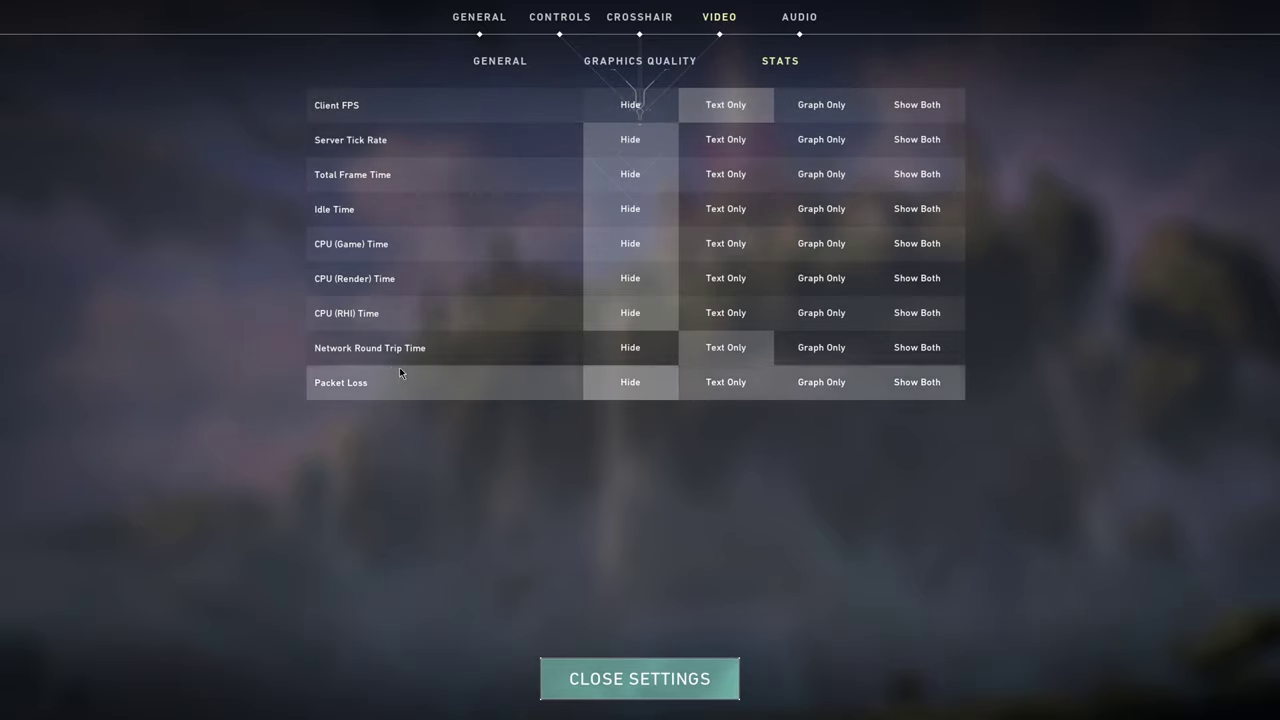
pyautogui.moveTo(347, 285)
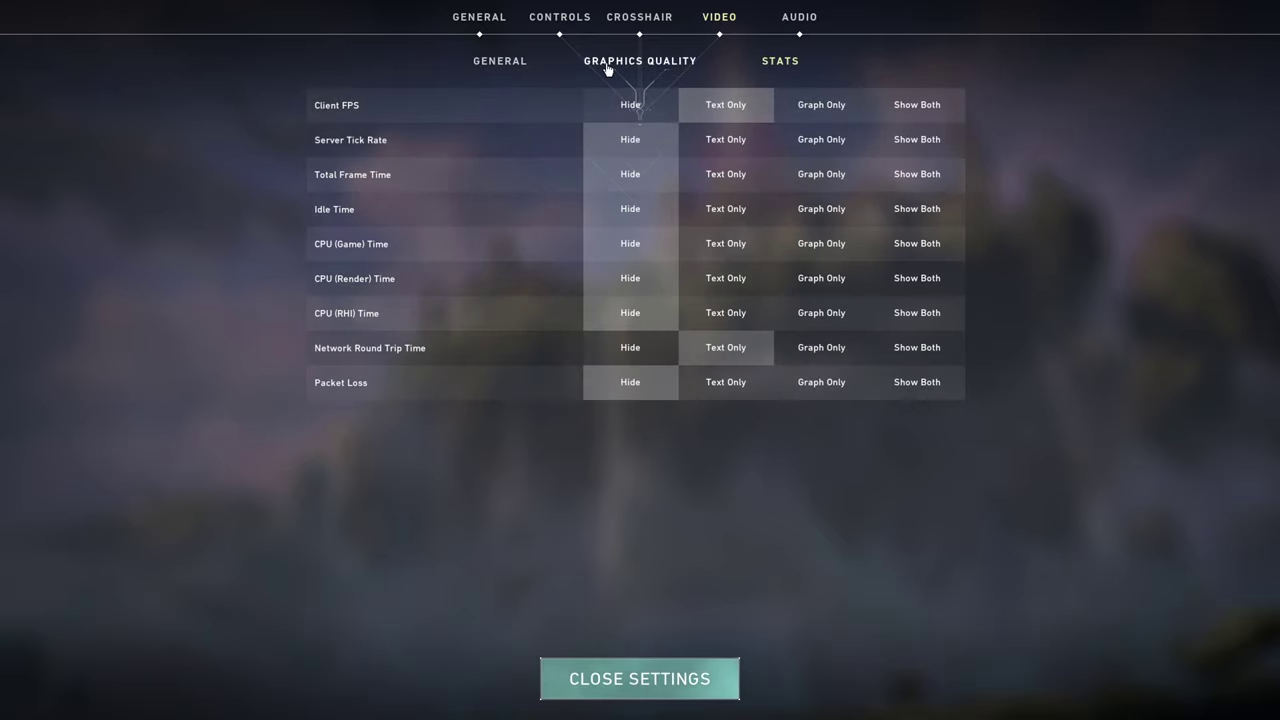
pyautogui.click(607, 66)
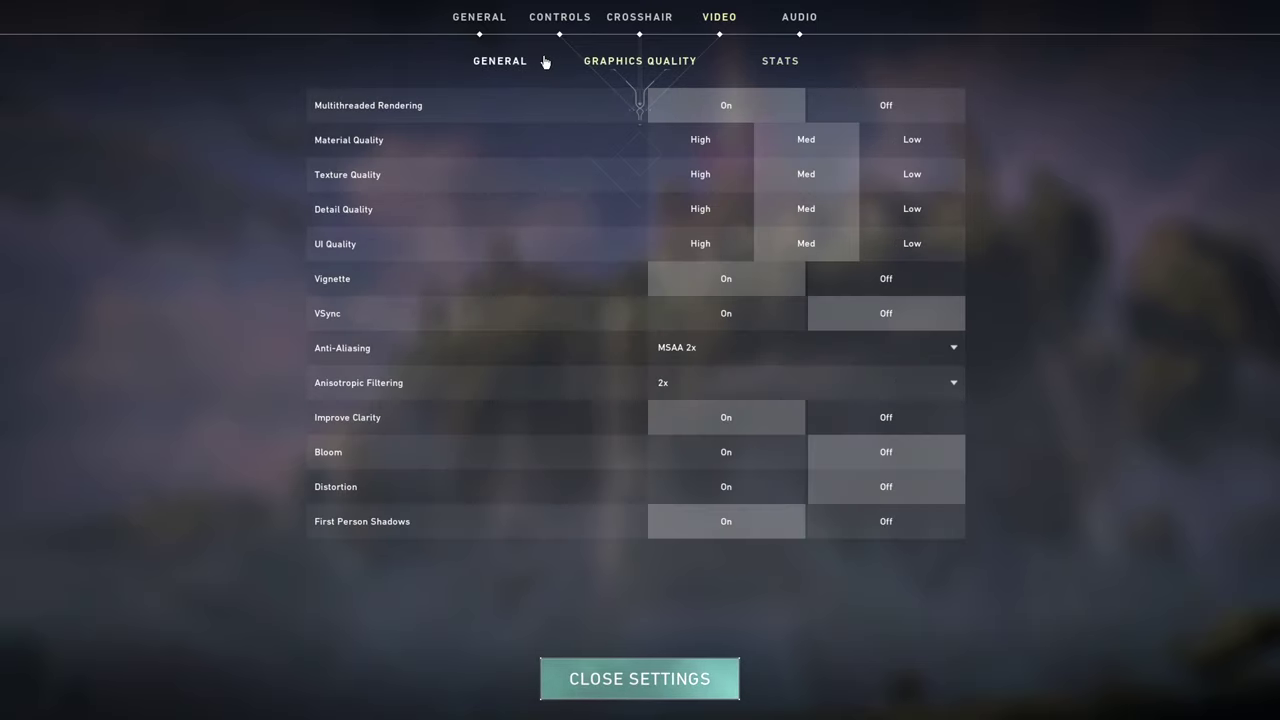
pyautogui.click(510, 62)
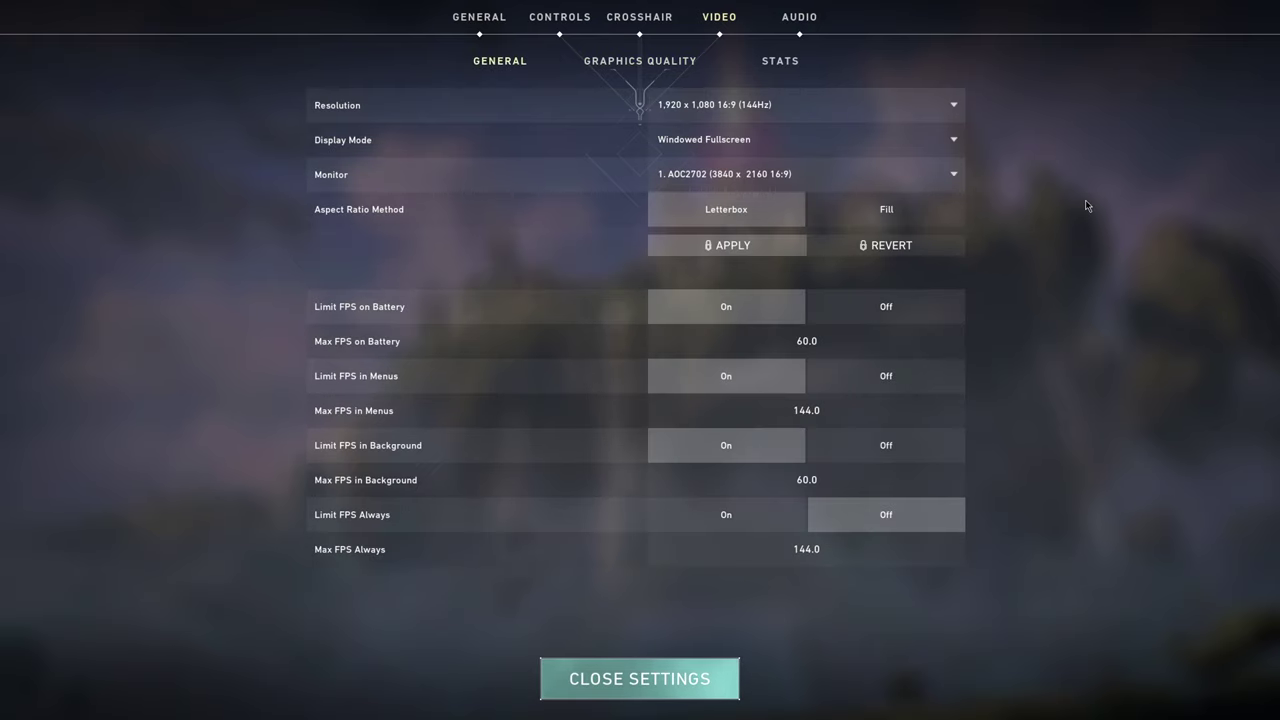